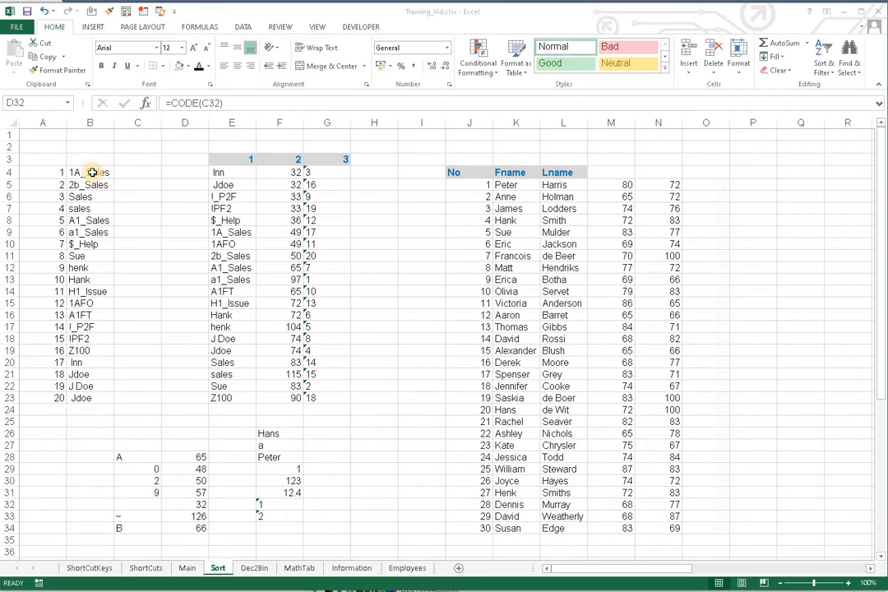
Examine the mixed labels in B4:B23 and the text entries in F26:F28
drag(82, 175, 93, 399)
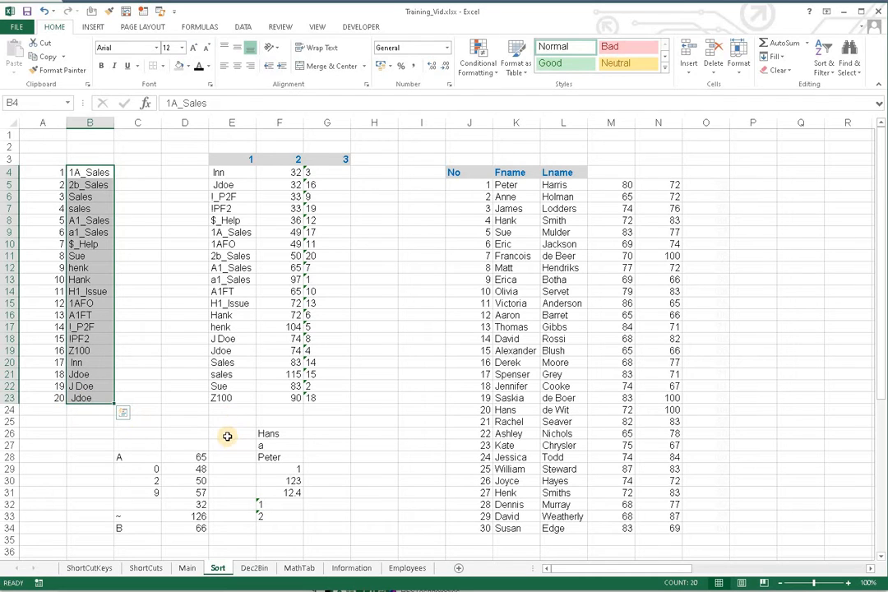
click(272, 446)
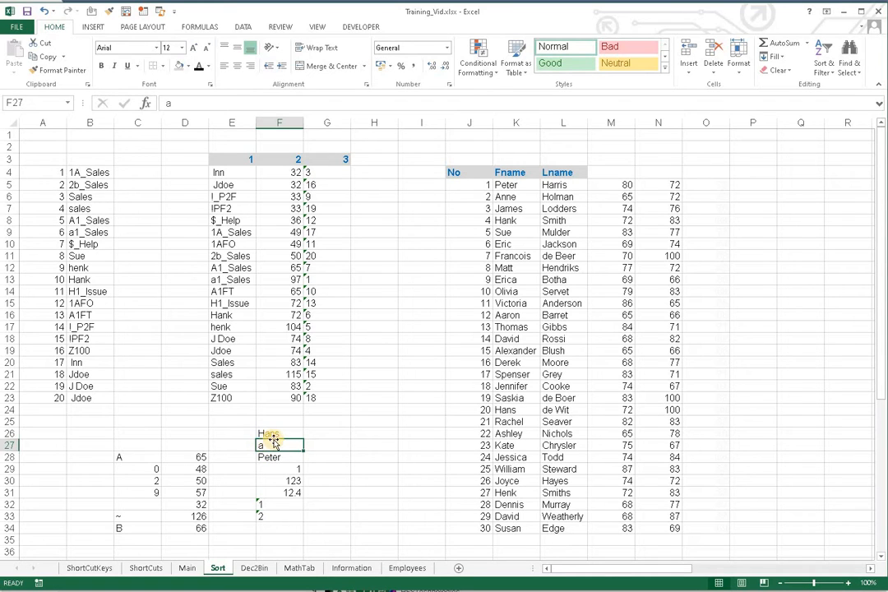
click(269, 436)
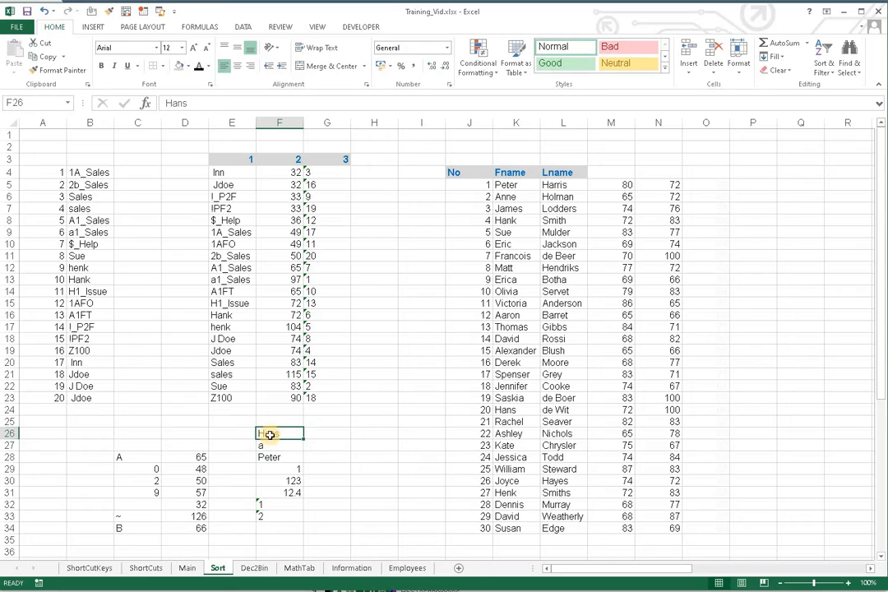
click(268, 444)
click(272, 435)
click(270, 458)
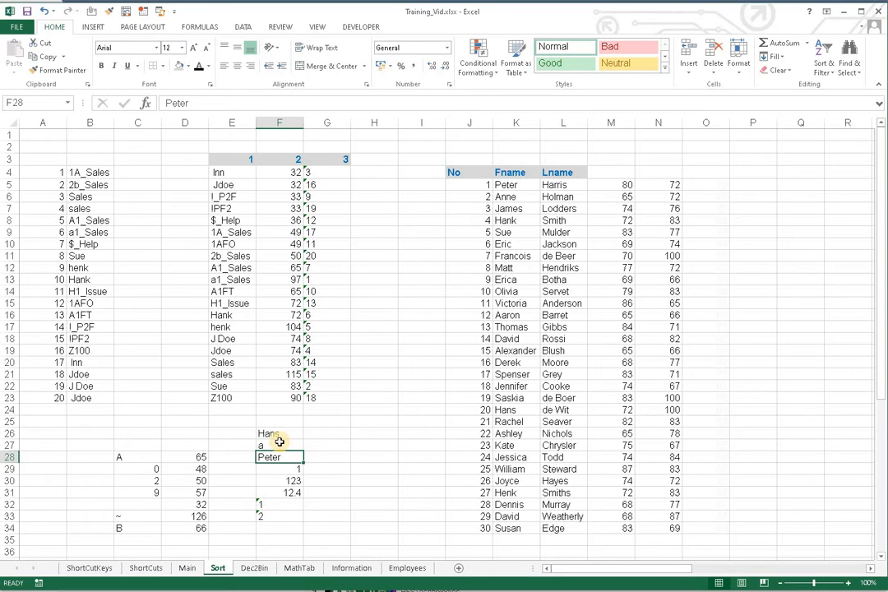
Try left and centre alignment on the numbers in F29:F31, and set them back to right alignment
click(291, 472)
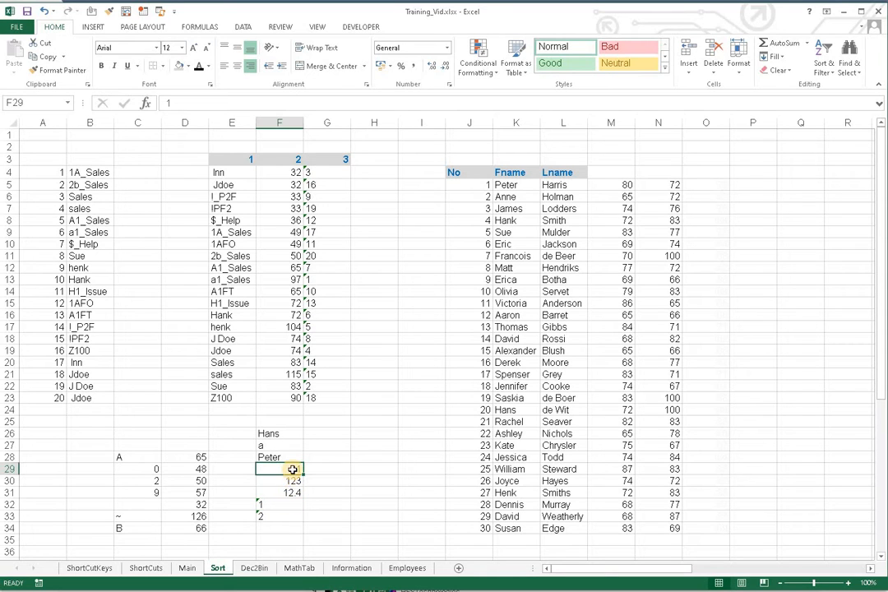
shift+click(292, 494)
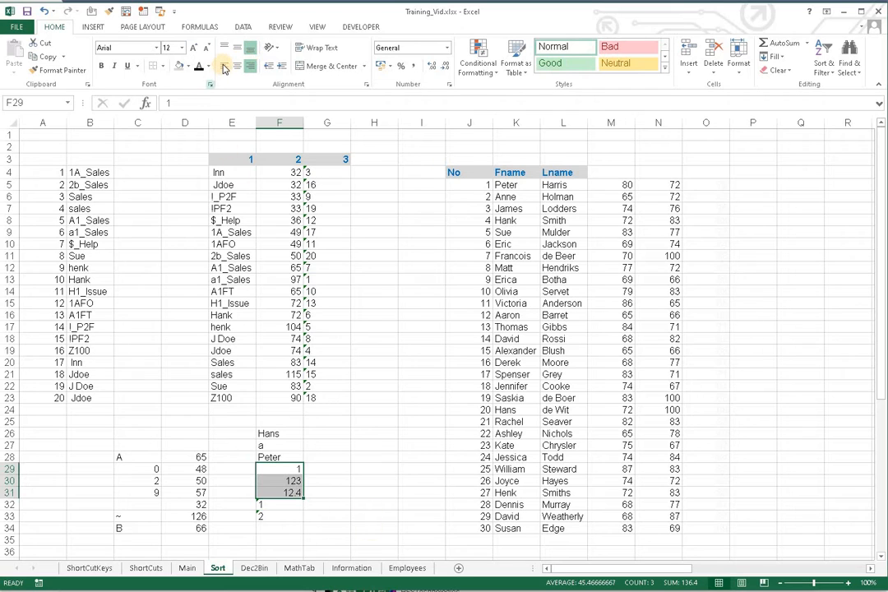
click(224, 67)
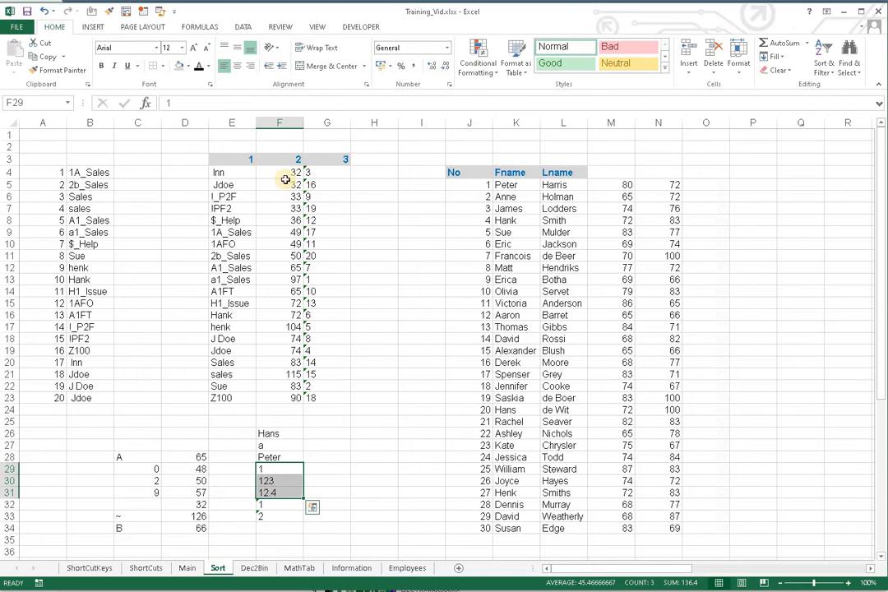
click(237, 67)
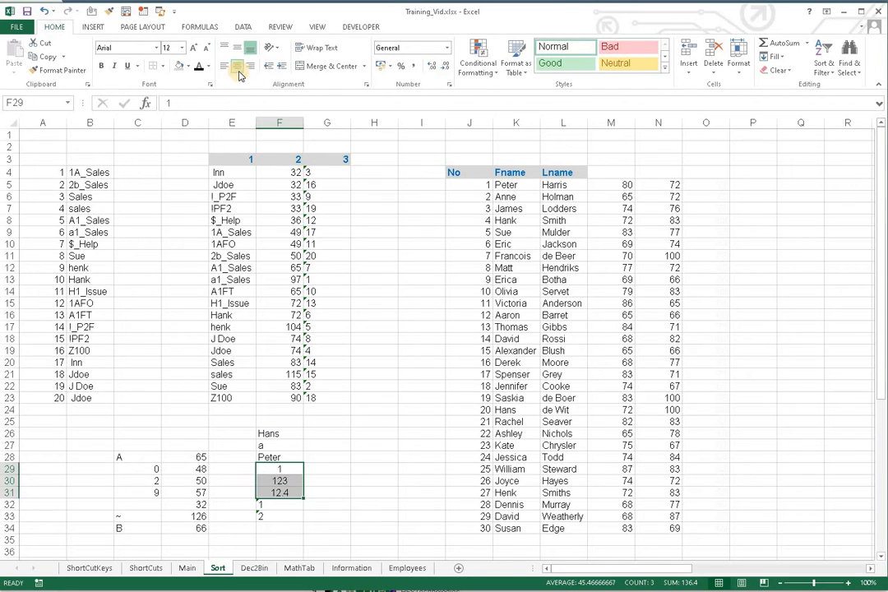
click(251, 67)
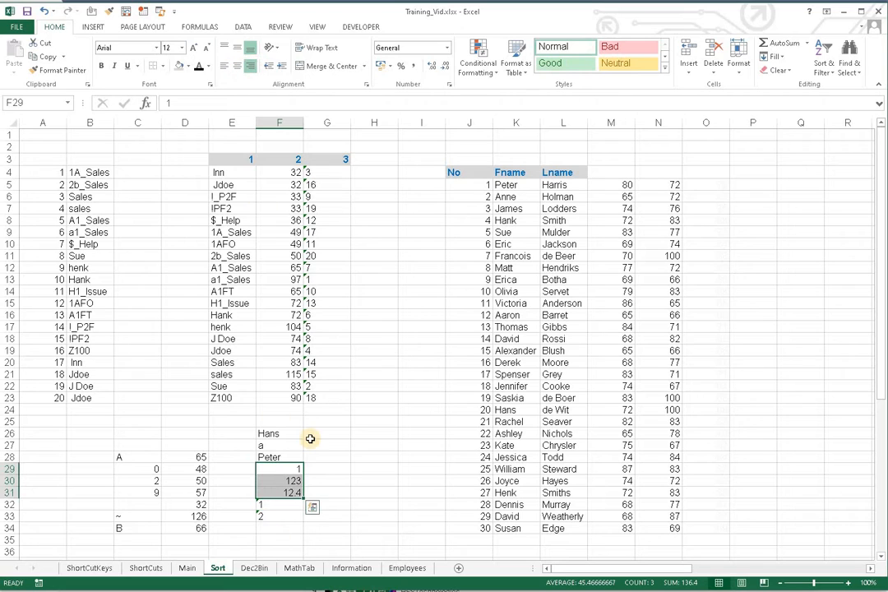
Examine the numbers in F29:F31, the number stored as text in F32, the first label in B4 and the character codes in D28:D34
click(276, 479)
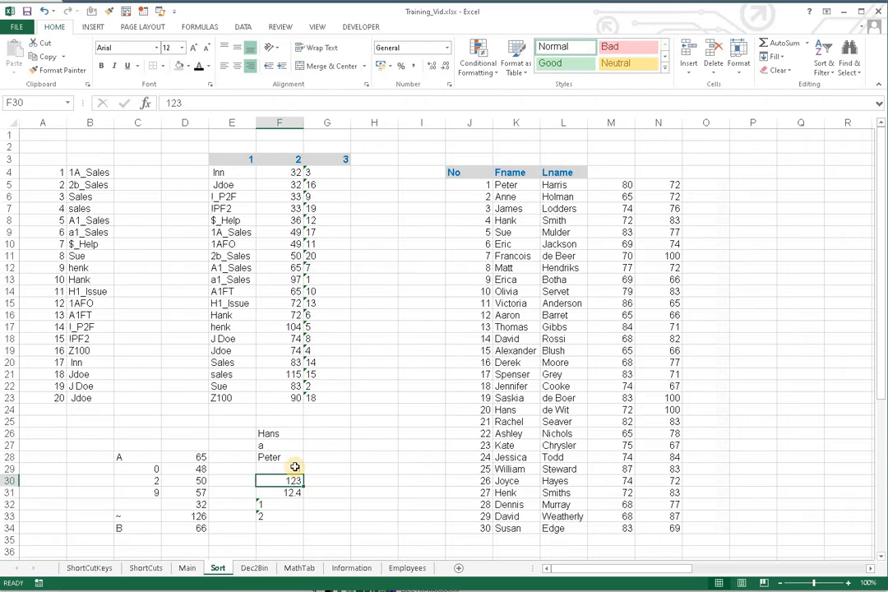
drag(295, 469, 288, 489)
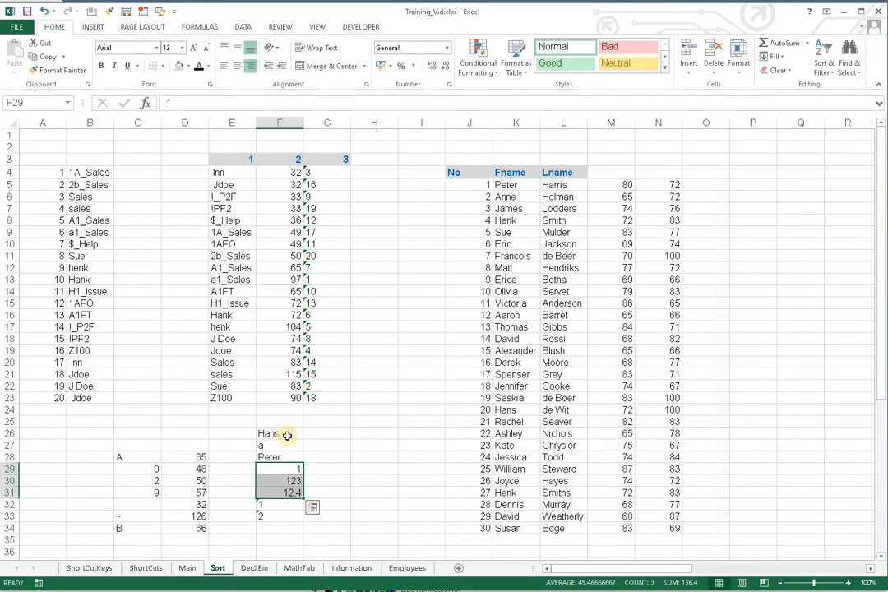
click(277, 504)
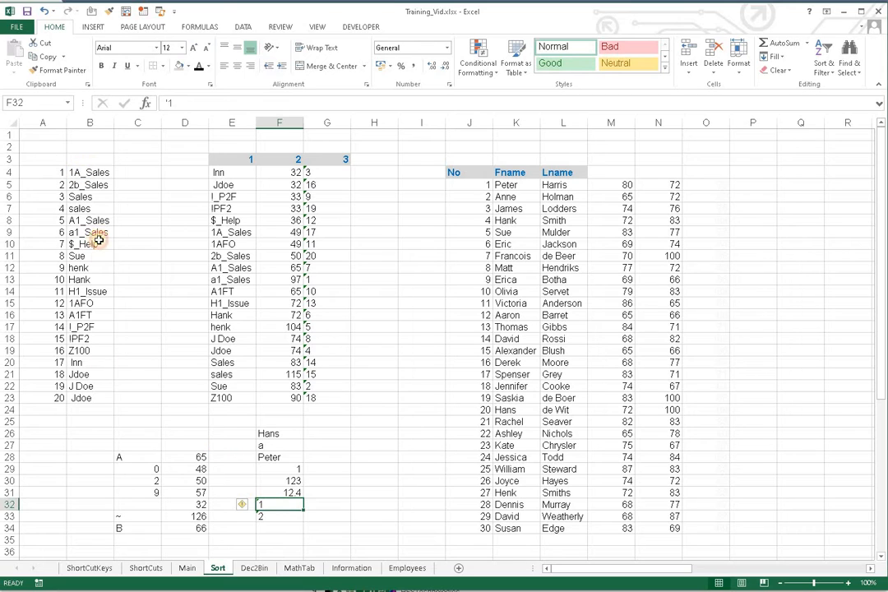
click(90, 172)
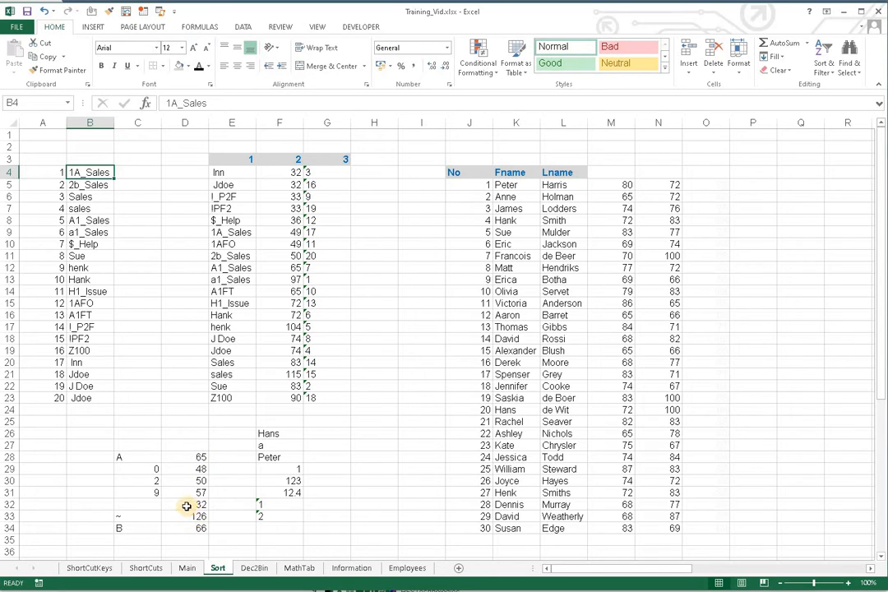
drag(198, 457, 196, 528)
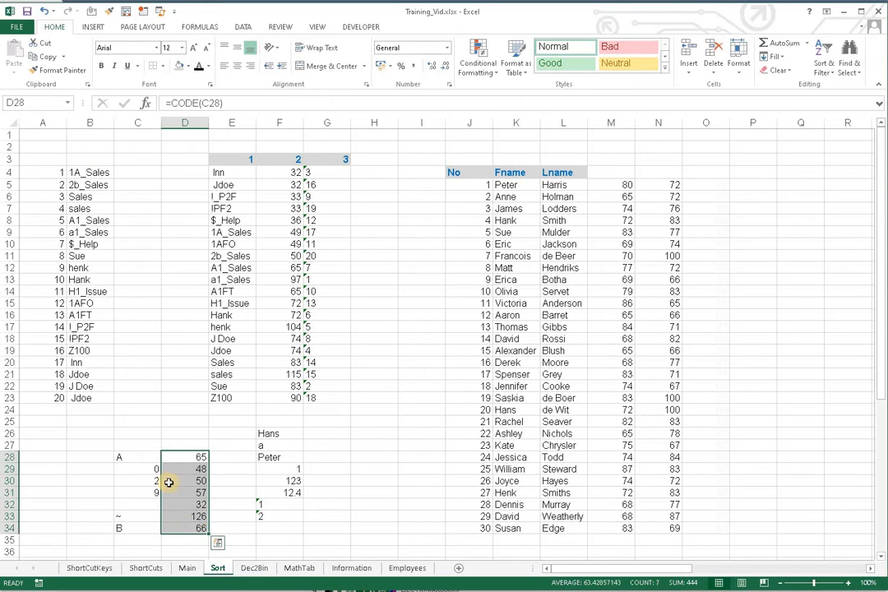
Copy the labels in B4:B23 and paste them over column E starting at E4
drag(88, 175, 90, 397)
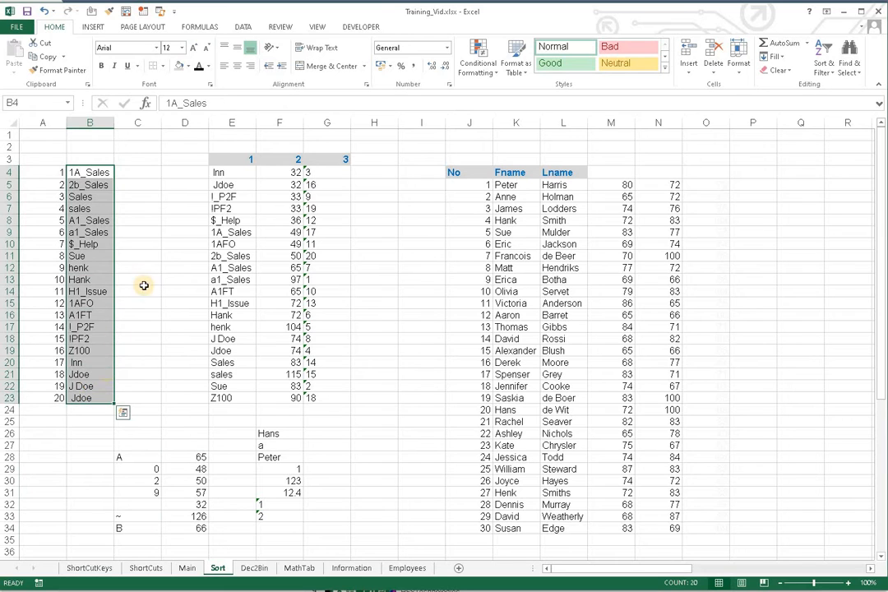
key(ctrl+c)
click(223, 173)
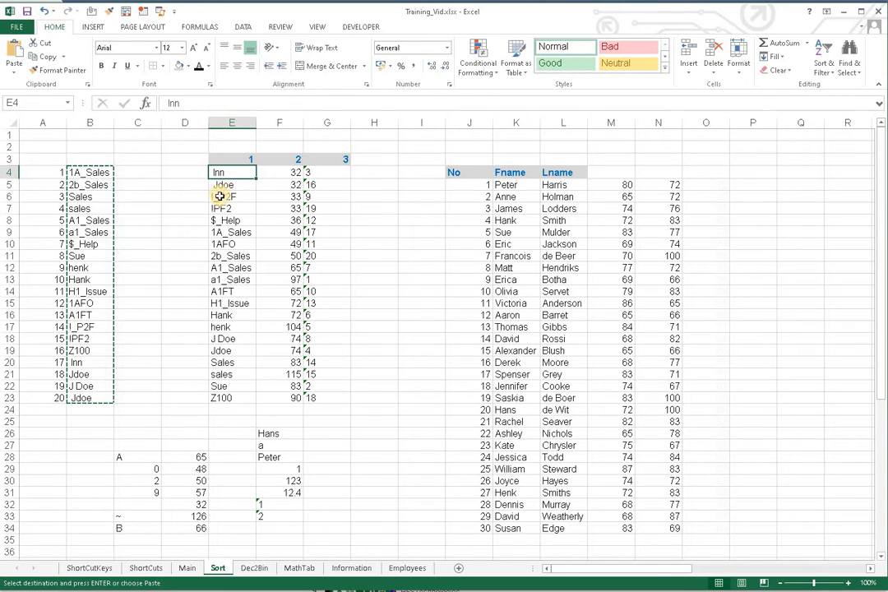
key(ctrl+v)
key(ctrl)
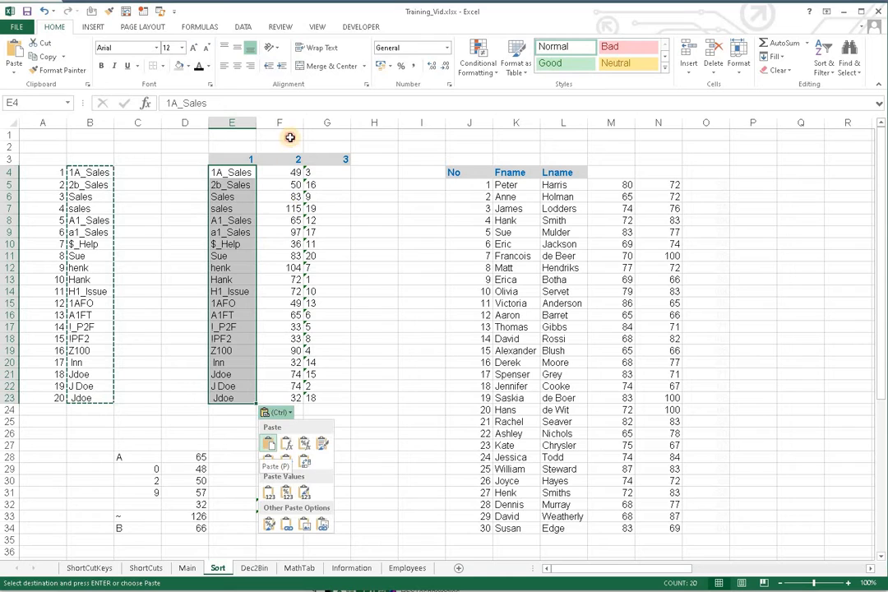
key(Escape)
key(Escape)
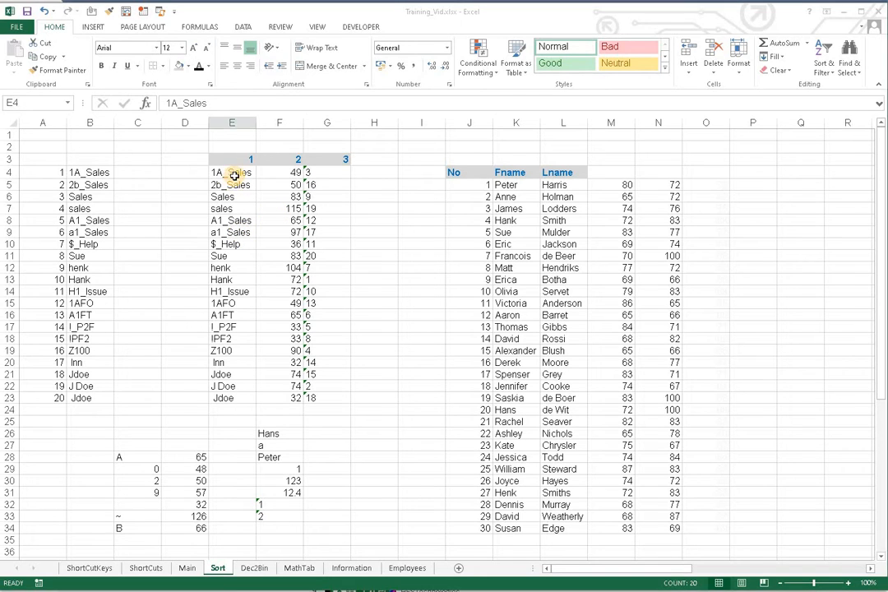
key(ctrl+shift+Down)
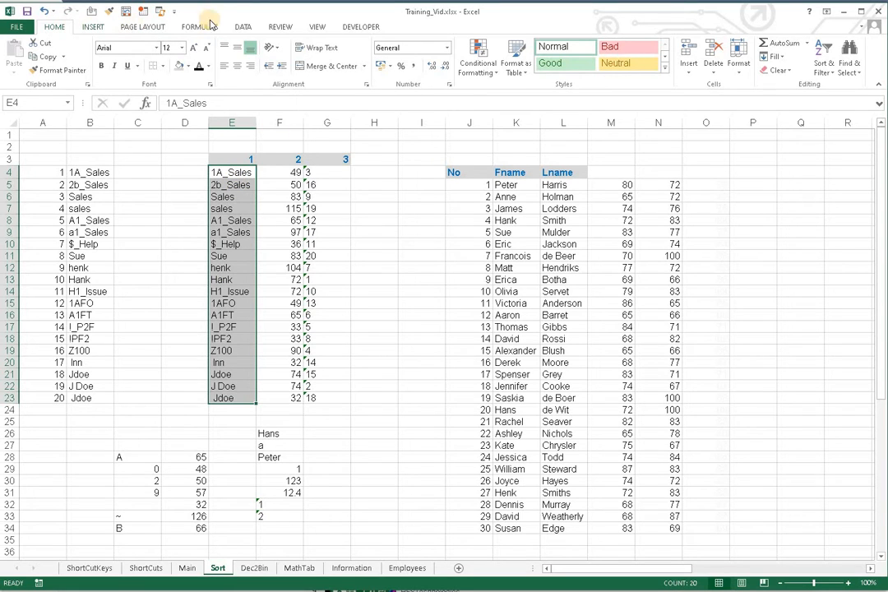
click(243, 26)
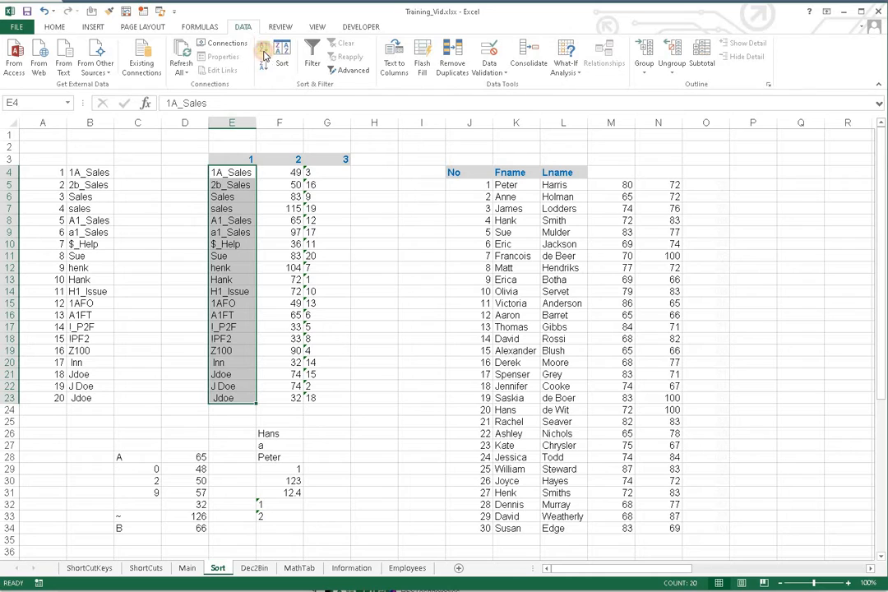
click(261, 61)
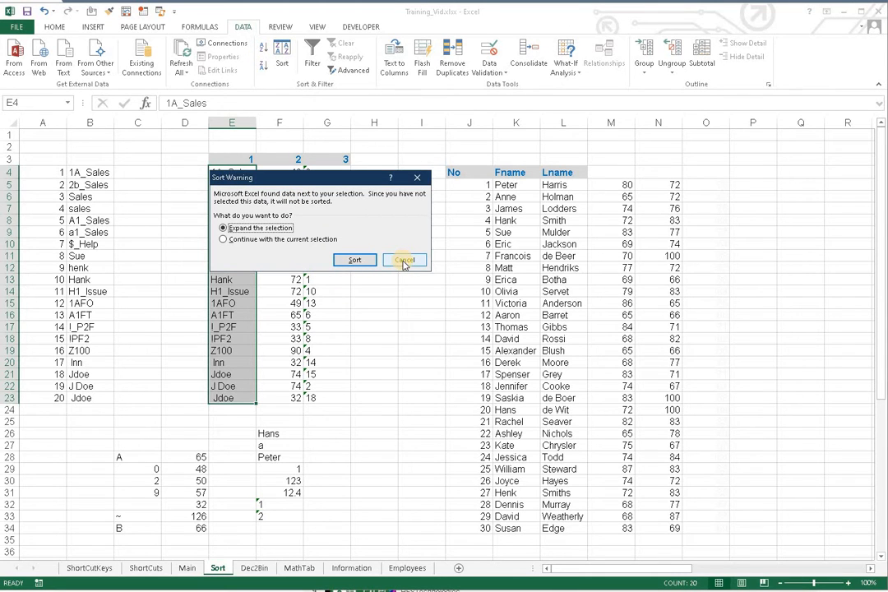
click(403, 261)
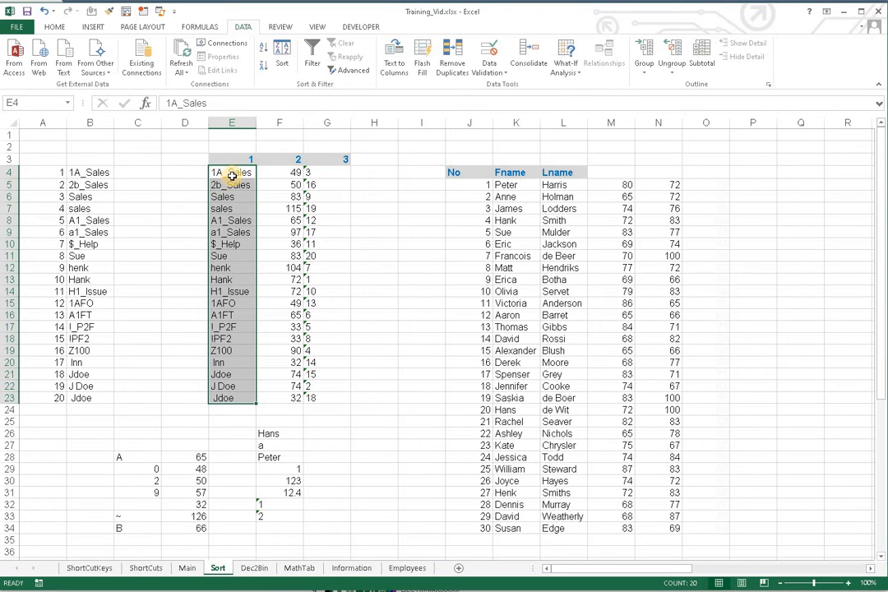
drag(235, 178, 350, 402)
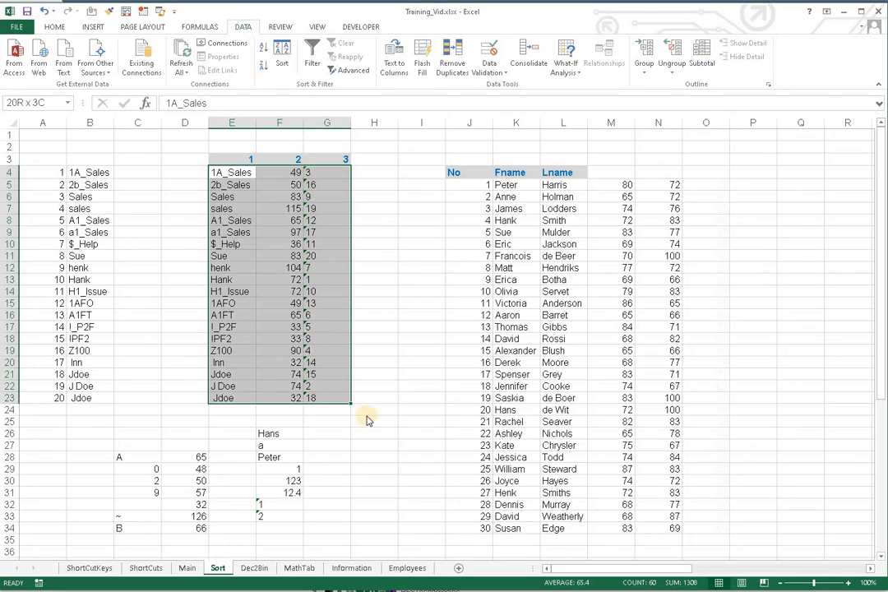
click(418, 330)
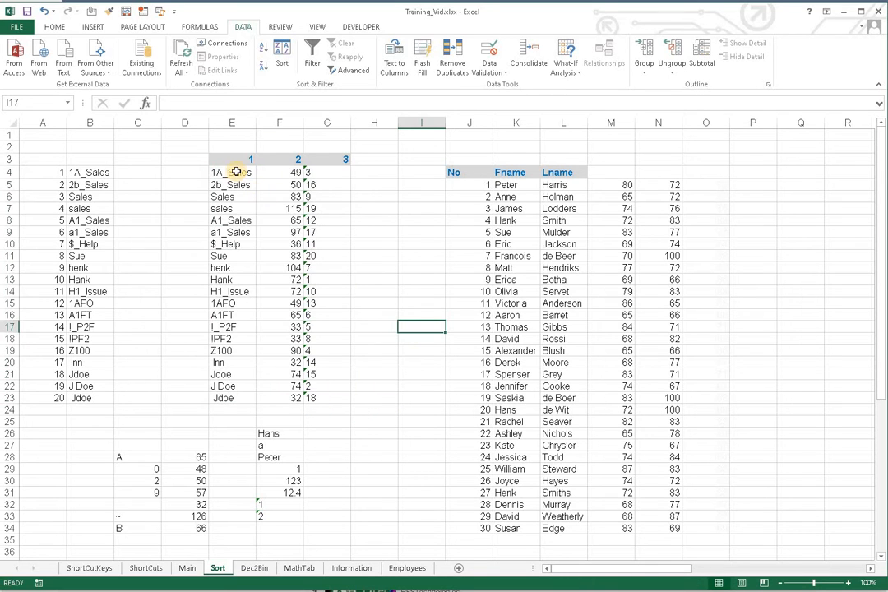
Try an A-to-Z sort of E4:E23 with the Expand the selection option, and undo it
drag(236, 178, 237, 398)
drag(223, 174, 224, 401)
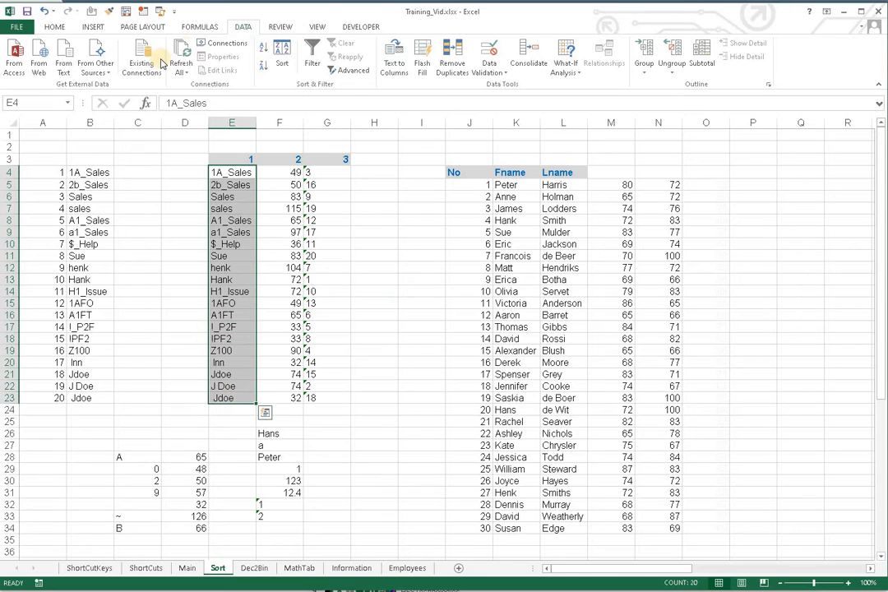
click(263, 51)
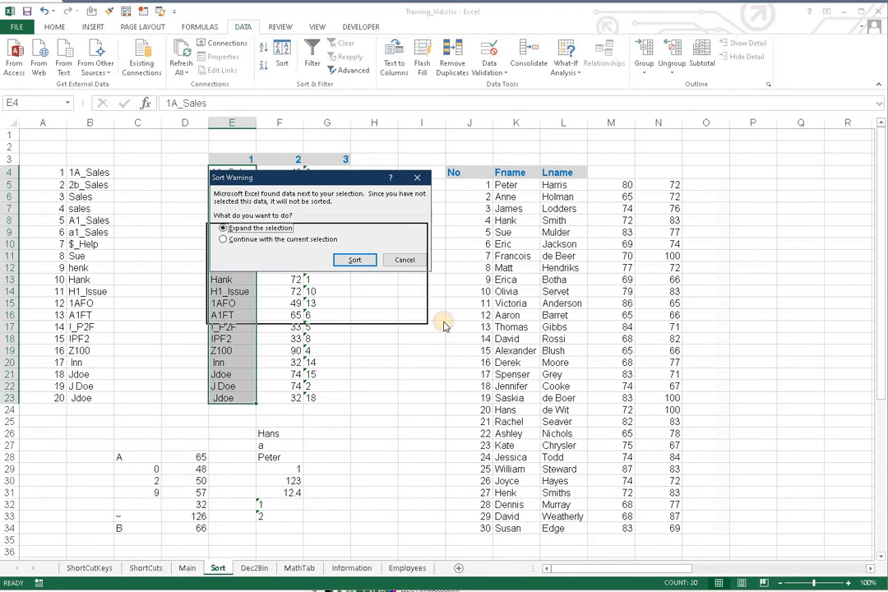
drag(445, 326, 323, 238)
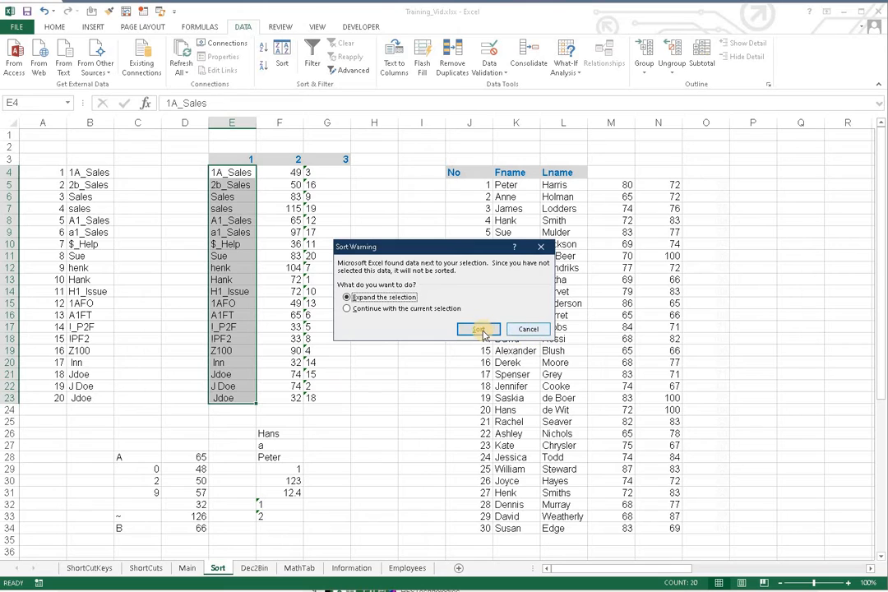
click(374, 309)
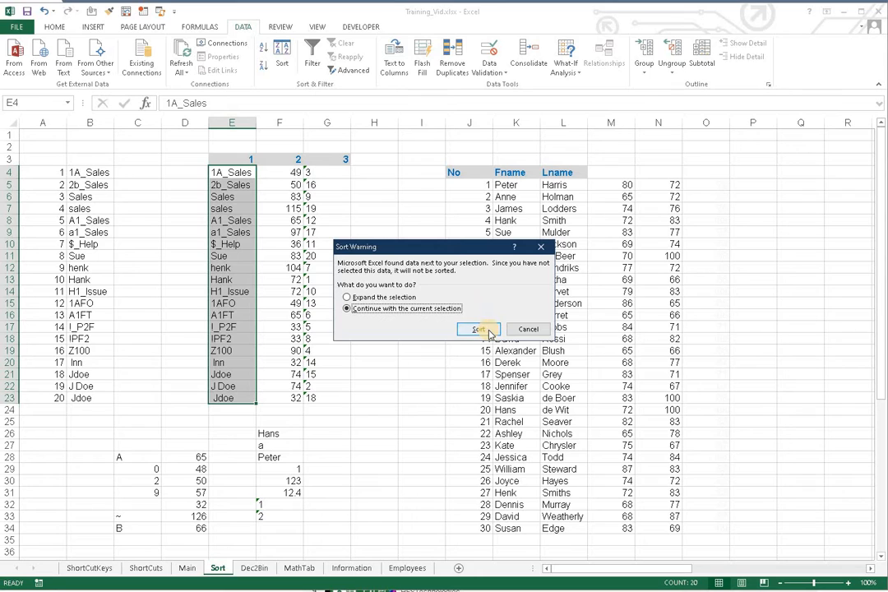
click(394, 297)
click(489, 333)
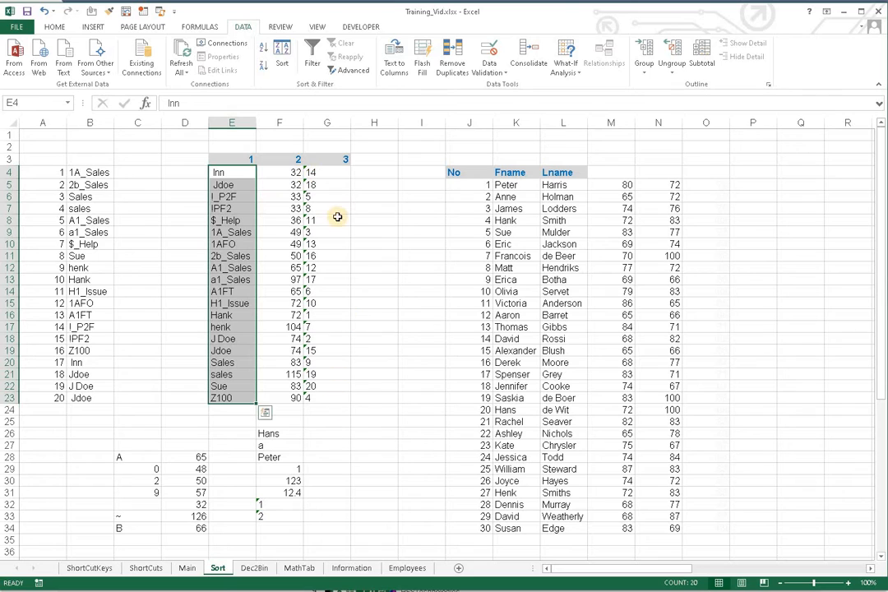
click(293, 174)
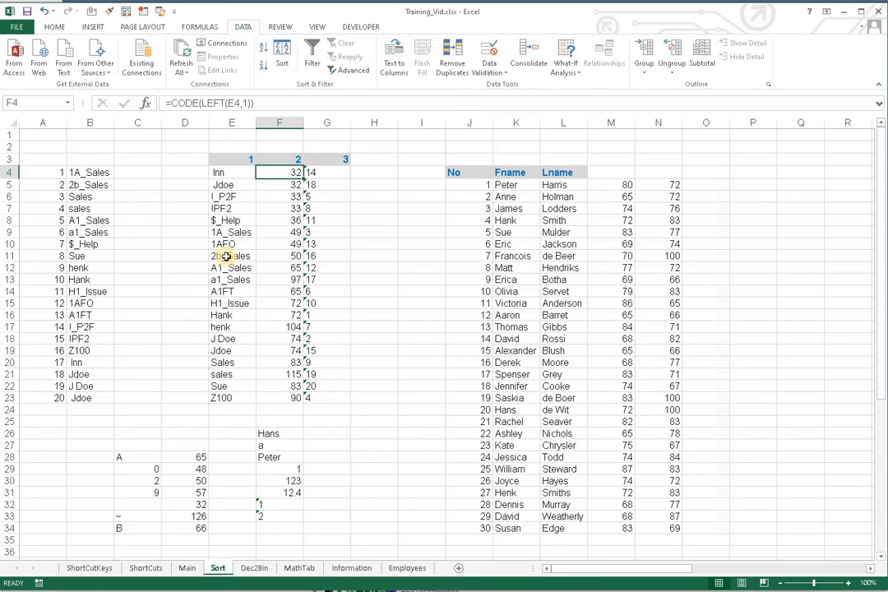
key(ctrl+z)
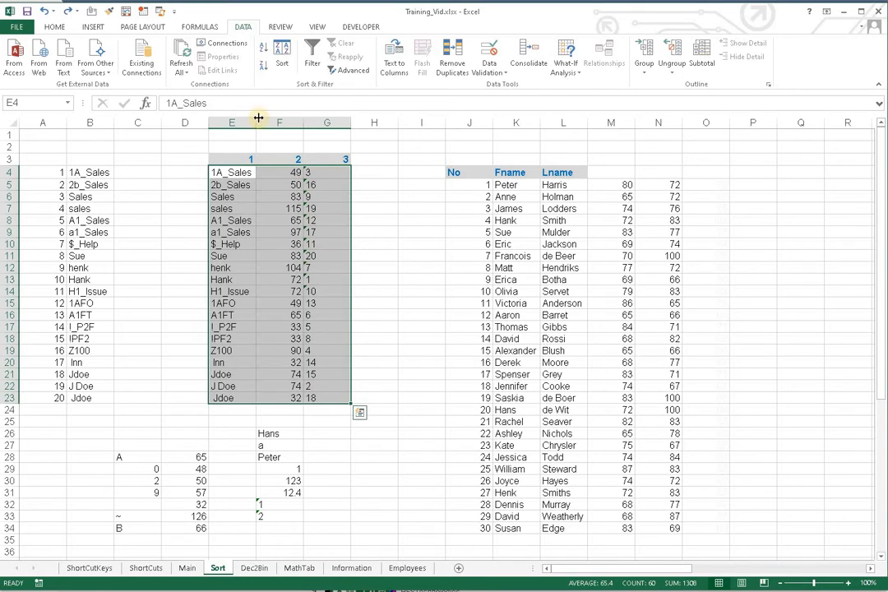
Sort E4:E23 from A to Z using the Continue with the current selection option
click(231, 187)
drag(232, 174, 234, 399)
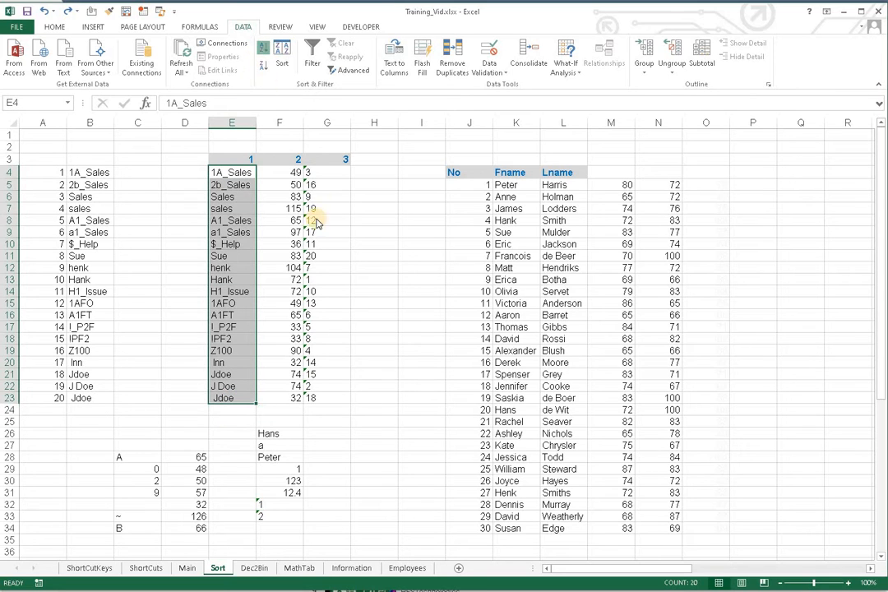
click(366, 308)
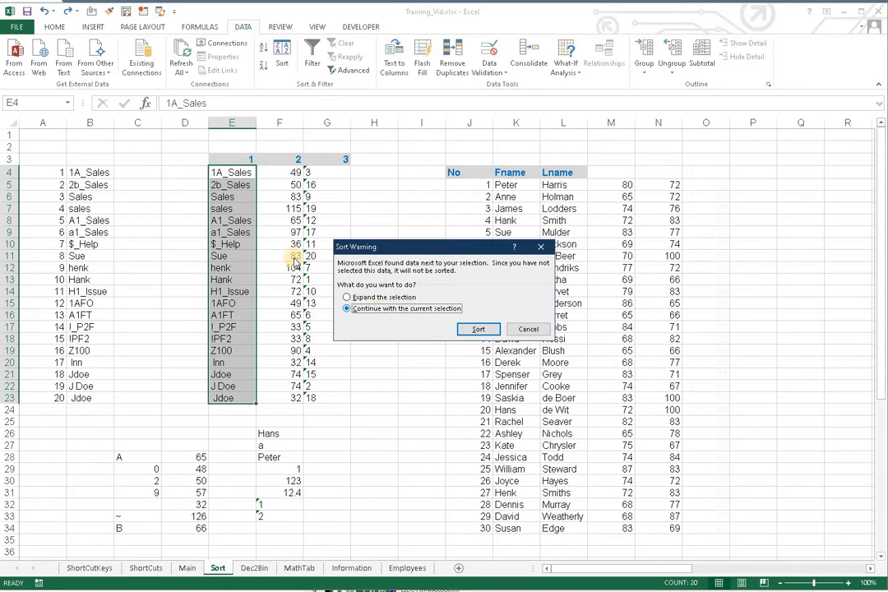
click(478, 329)
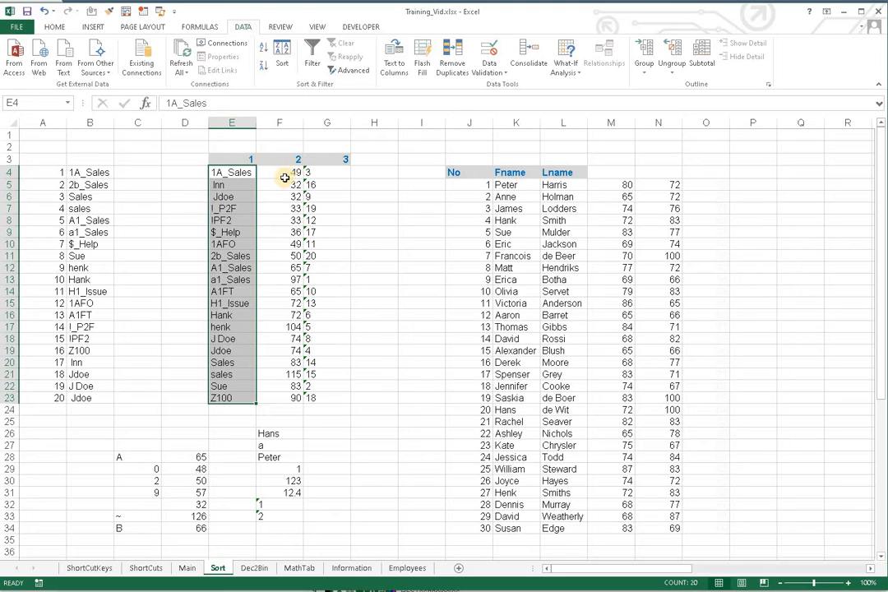
Examine the character-code formulas in F4:F6 beside the sorted labels
drag(291, 172, 280, 219)
key(Down)
key(Down)
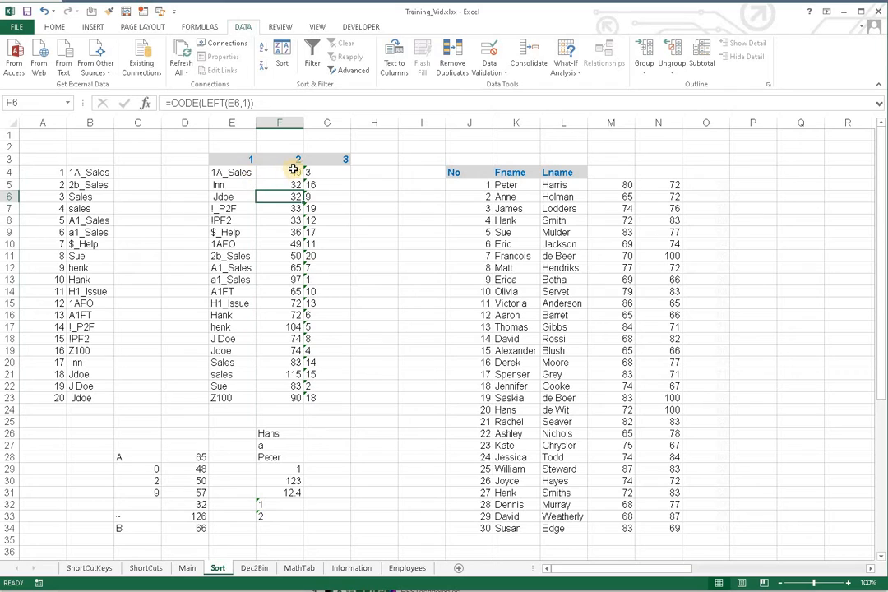
Compare the sorted label groups in E12:E14, E15:E17 and E20:E22, checking the character codes in F12:F14
click(218, 173)
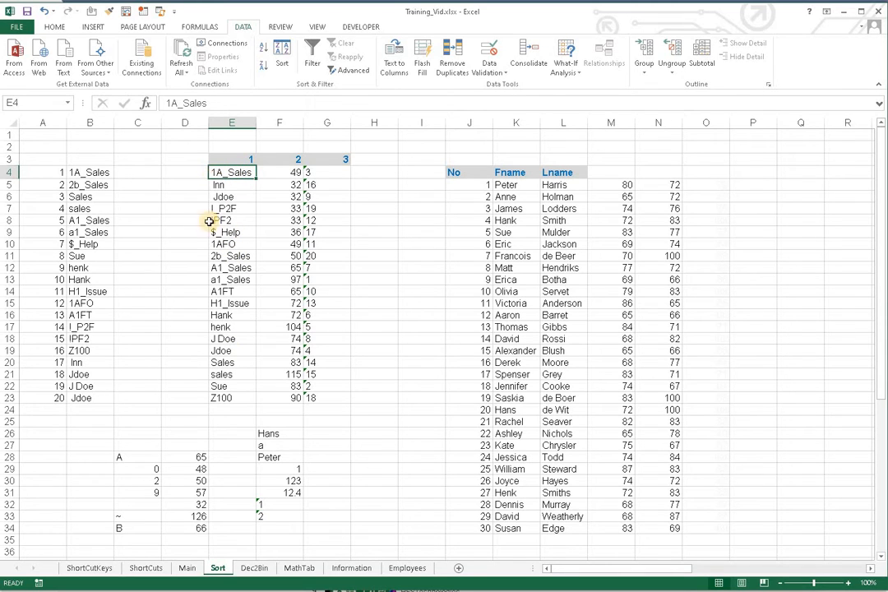
click(224, 280)
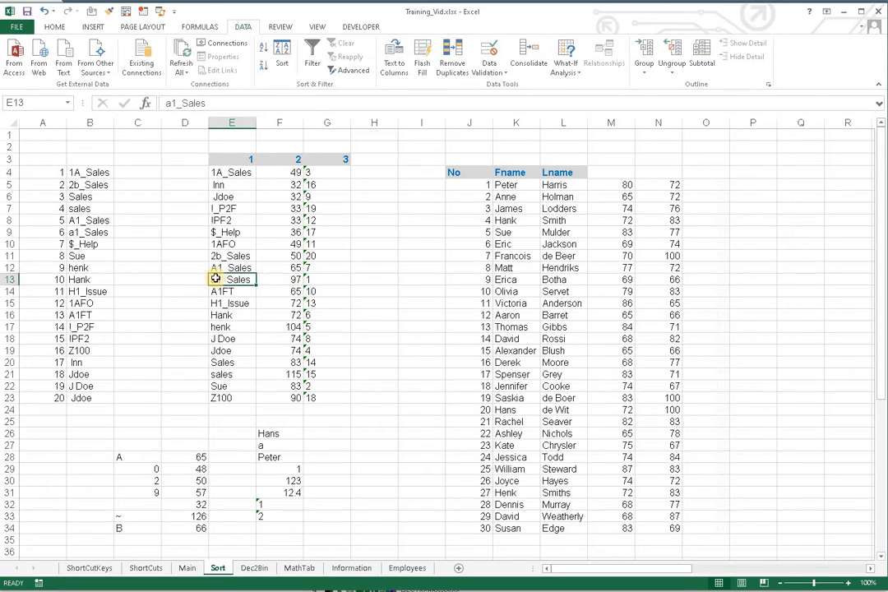
drag(288, 268, 287, 292)
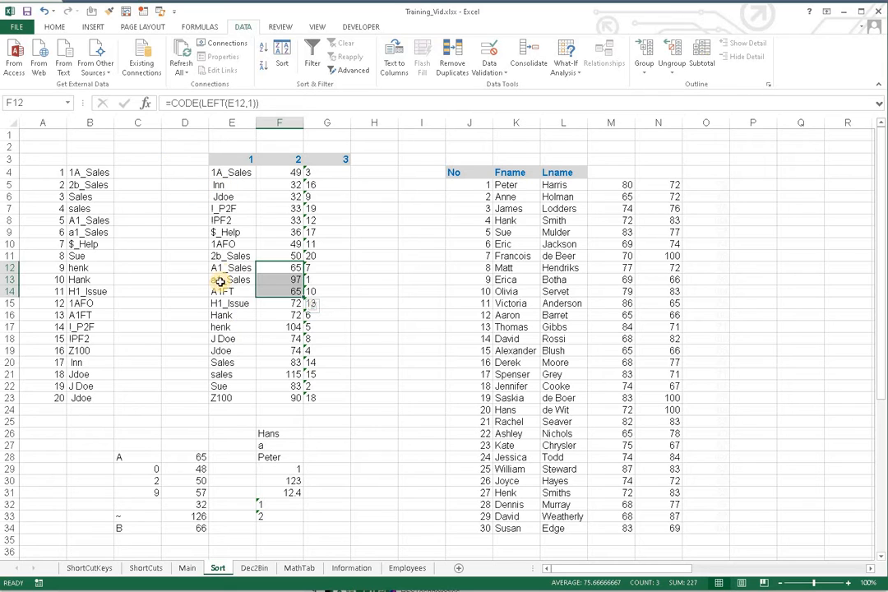
drag(215, 271, 220, 382)
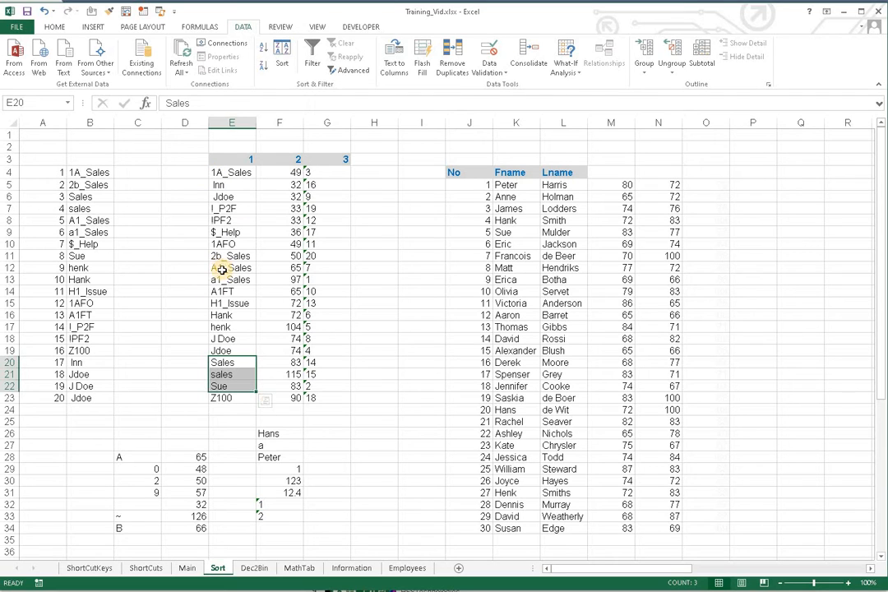
drag(227, 264, 225, 291)
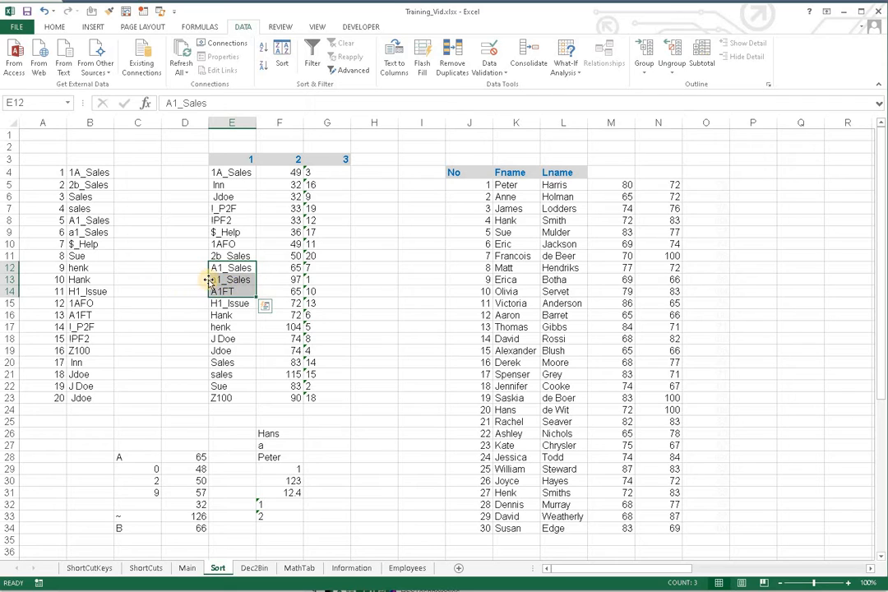
click(204, 280)
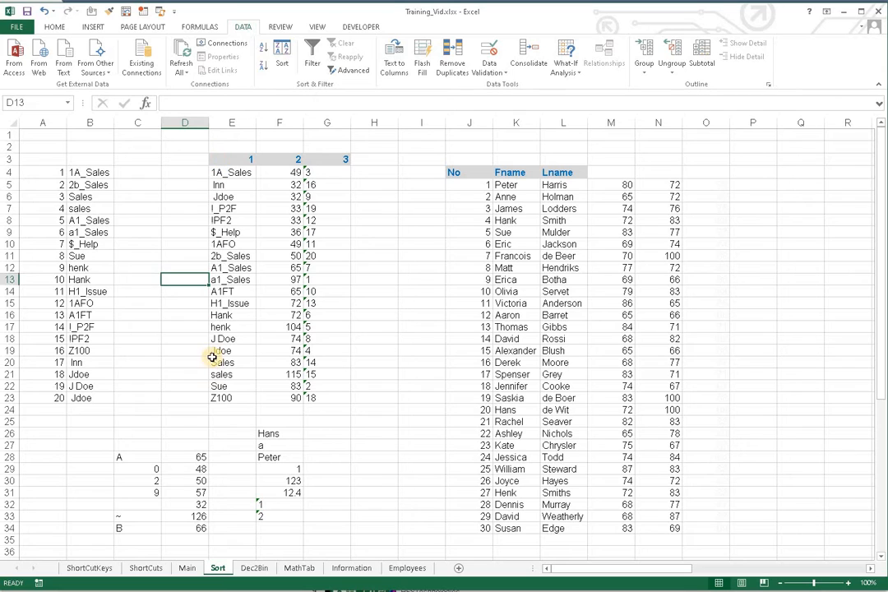
drag(220, 269, 220, 291)
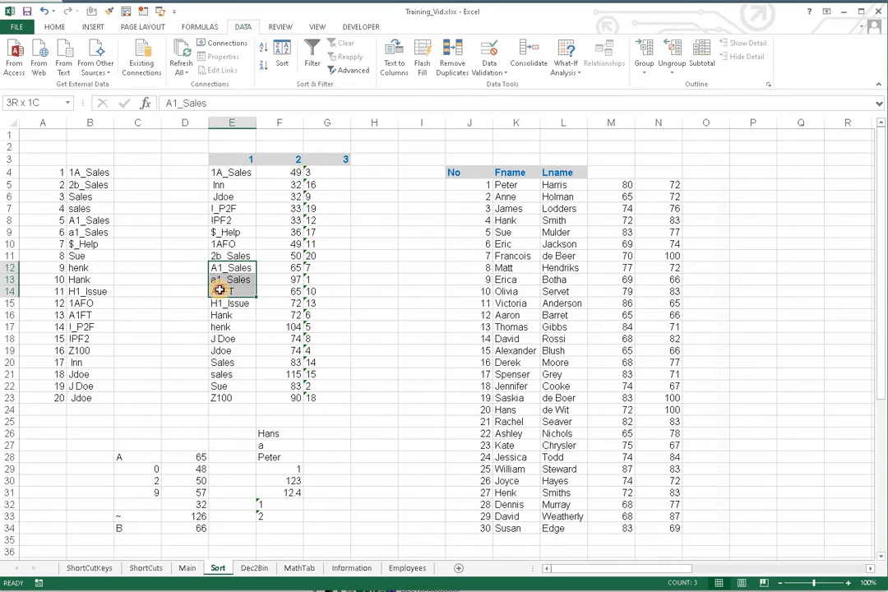
drag(224, 363, 224, 386)
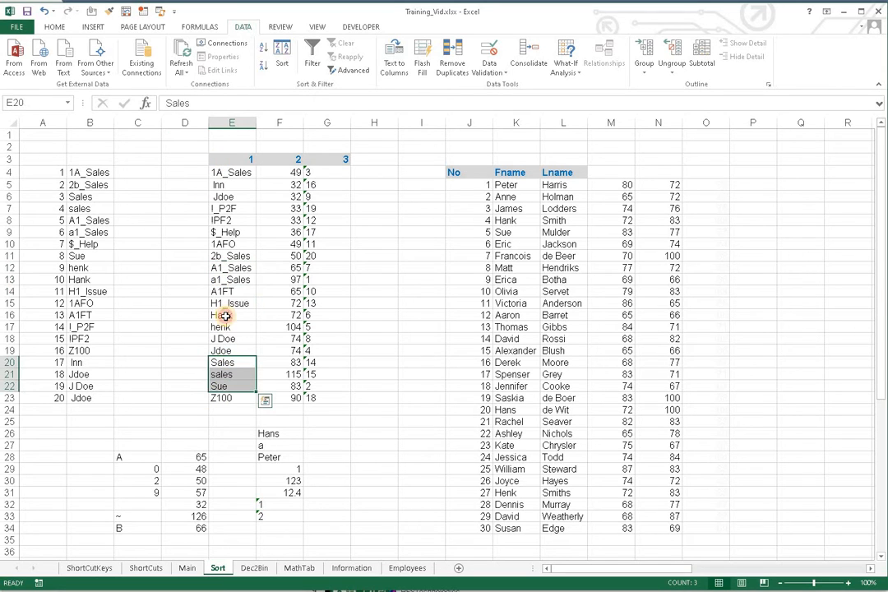
drag(223, 304, 224, 328)
click(201, 280)
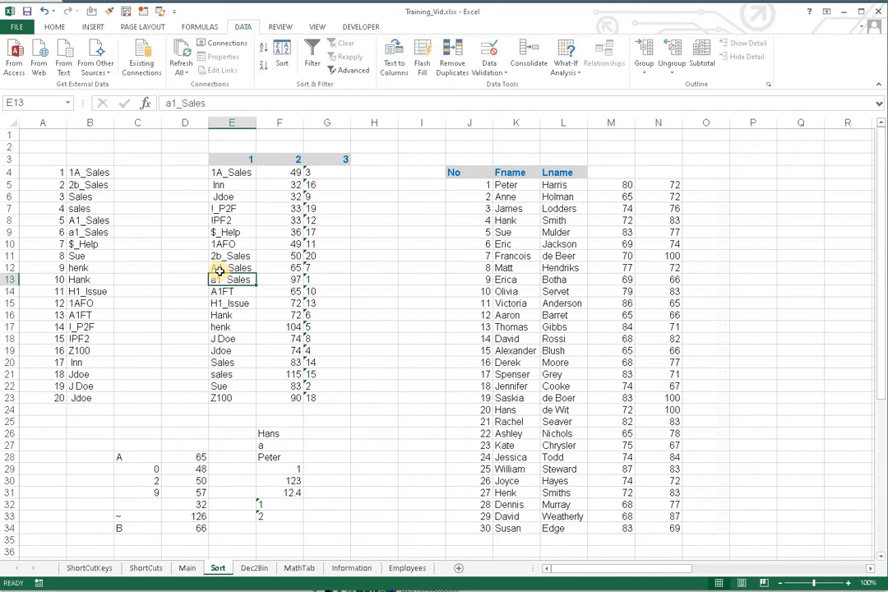
Examine the order of the uppercase and lowercase labels A1_Sales, a1_Sales and A1FT in E12:E14
click(202, 268)
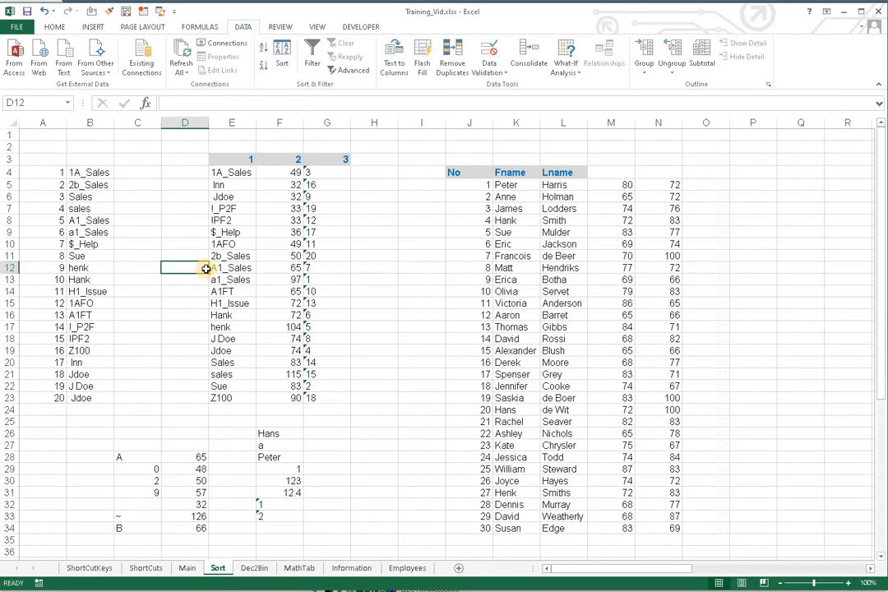
shift+click(236, 277)
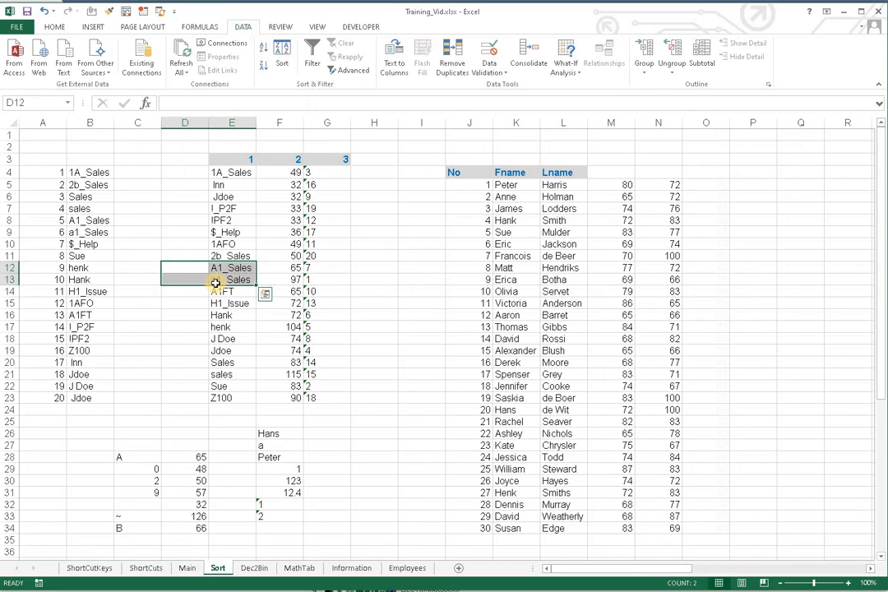
click(198, 304)
click(216, 293)
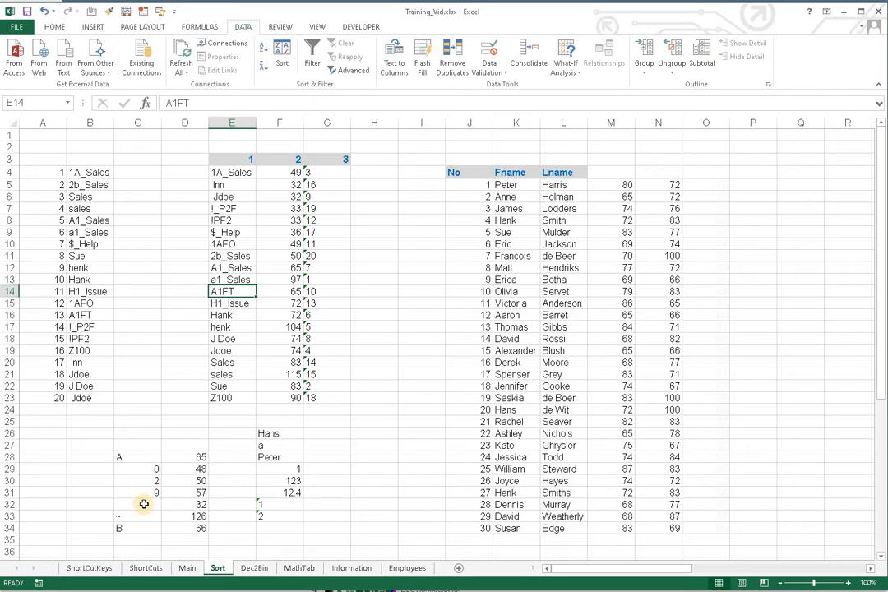
click(223, 280)
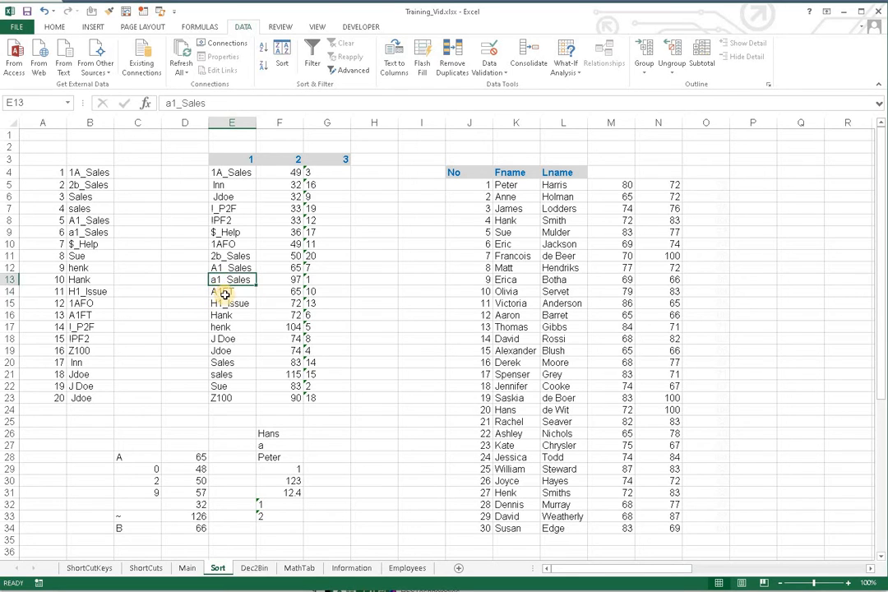
click(223, 292)
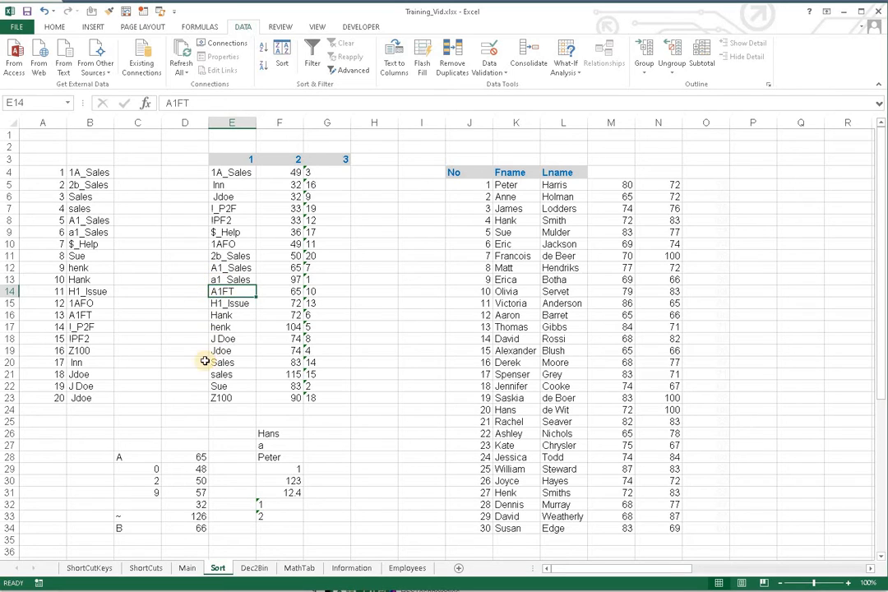
Examine the order of the labels Sales, sales and Sue in E20:E22
drag(220, 362, 224, 386)
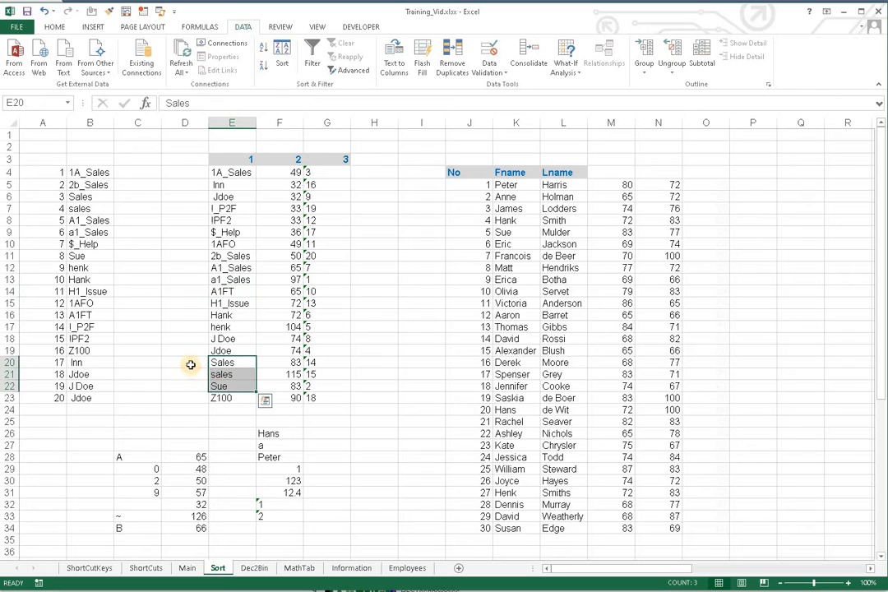
click(217, 363)
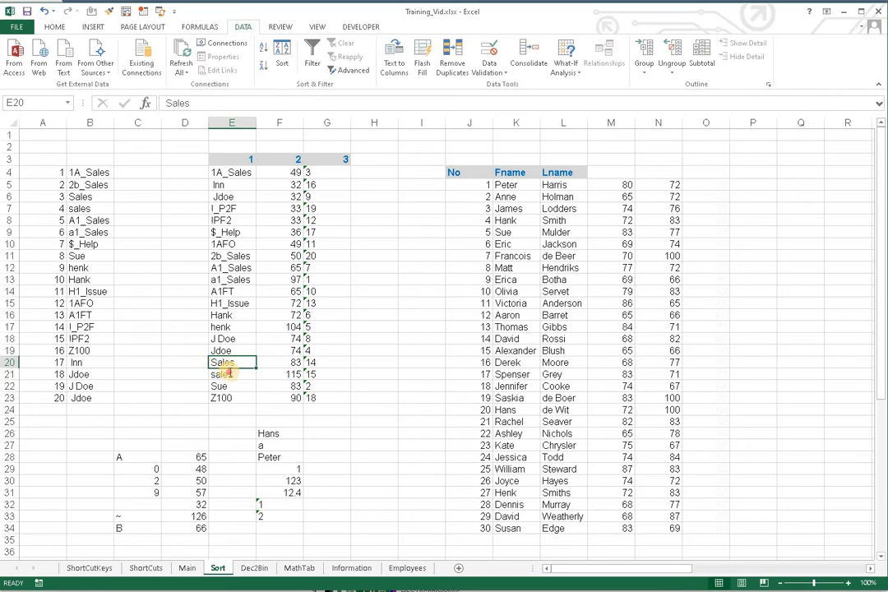
click(218, 374)
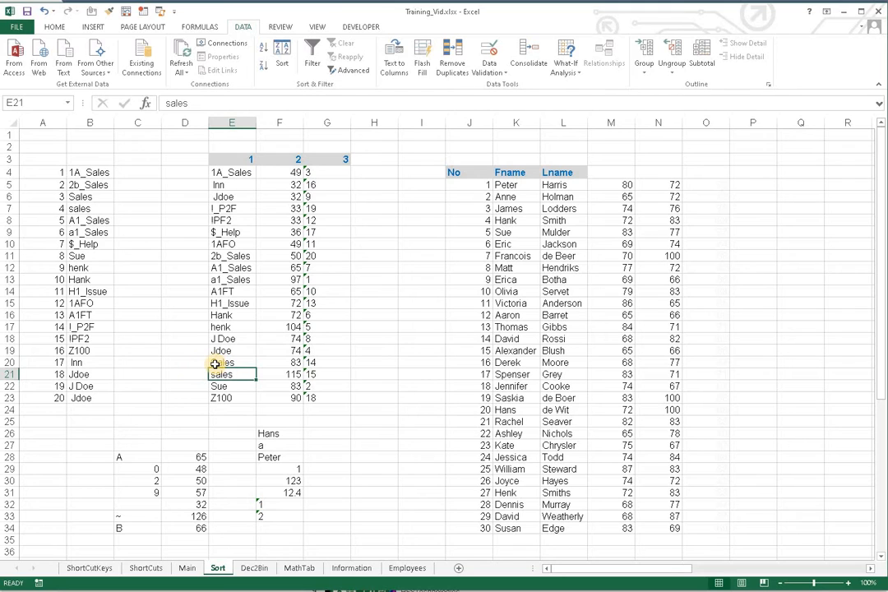
drag(215, 362, 216, 386)
click(214, 363)
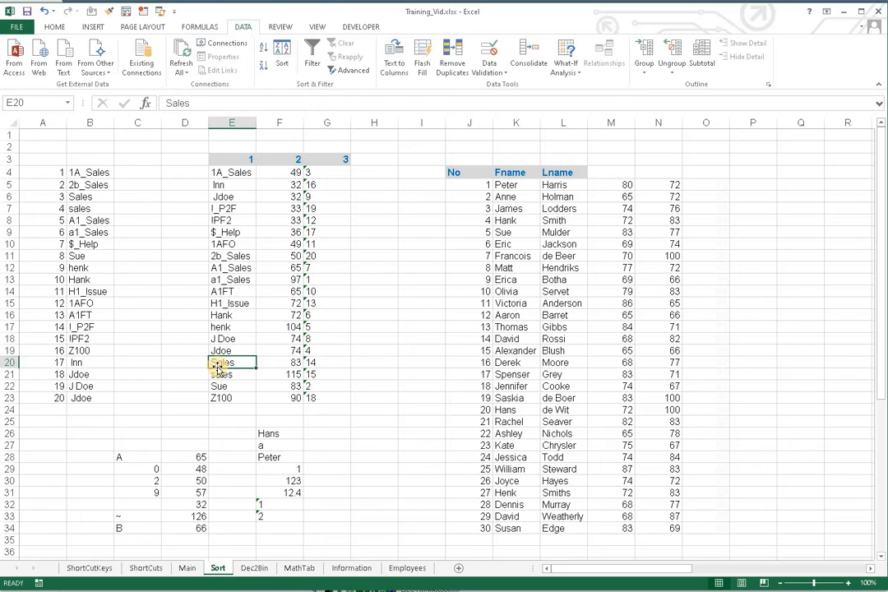
shift+click(219, 374)
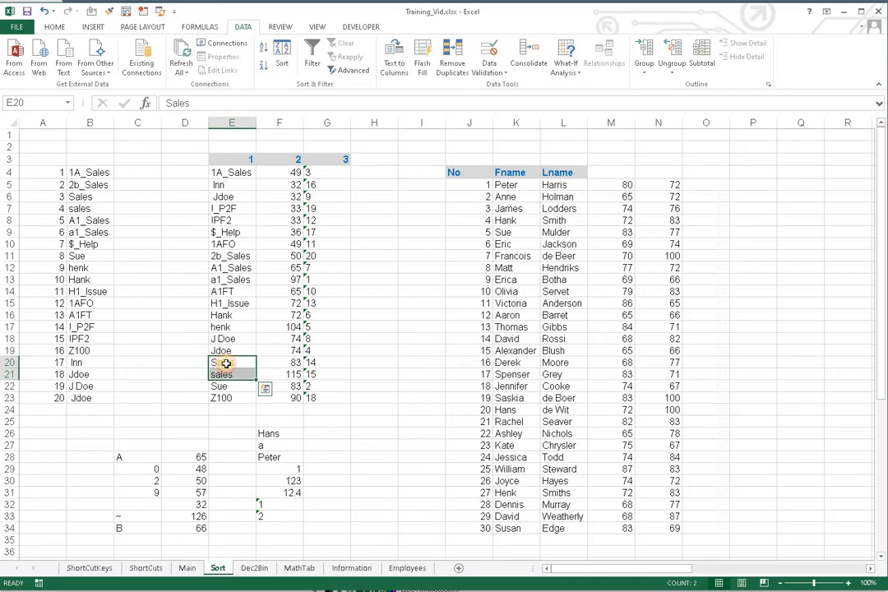
click(222, 362)
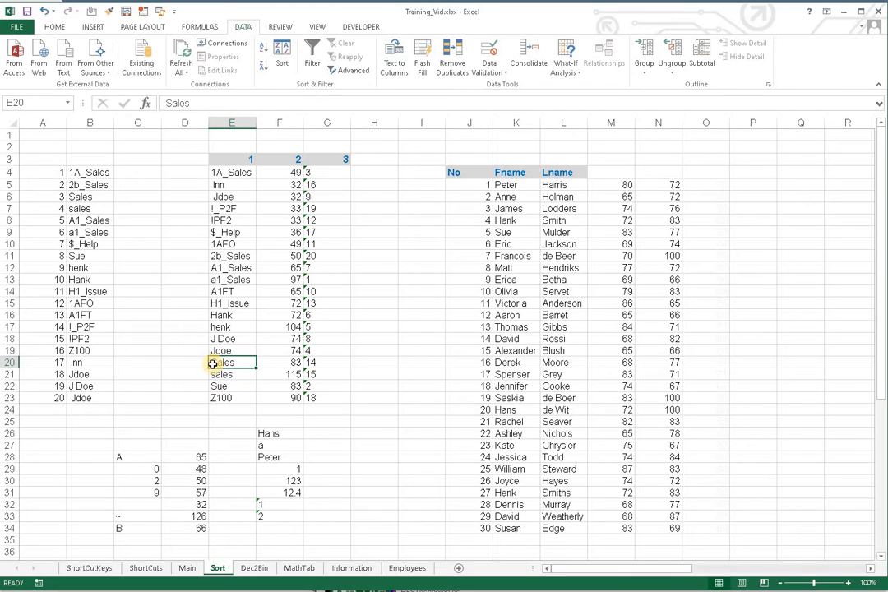
click(194, 376)
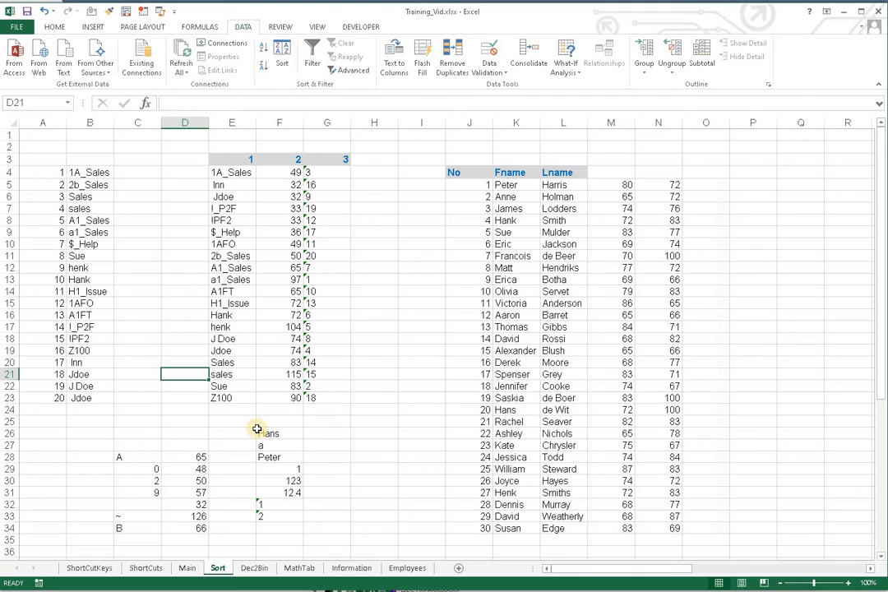
Enter a in C29 and u in C30 of the character-code lookup table
click(145, 470)
text(a)
click(182, 492)
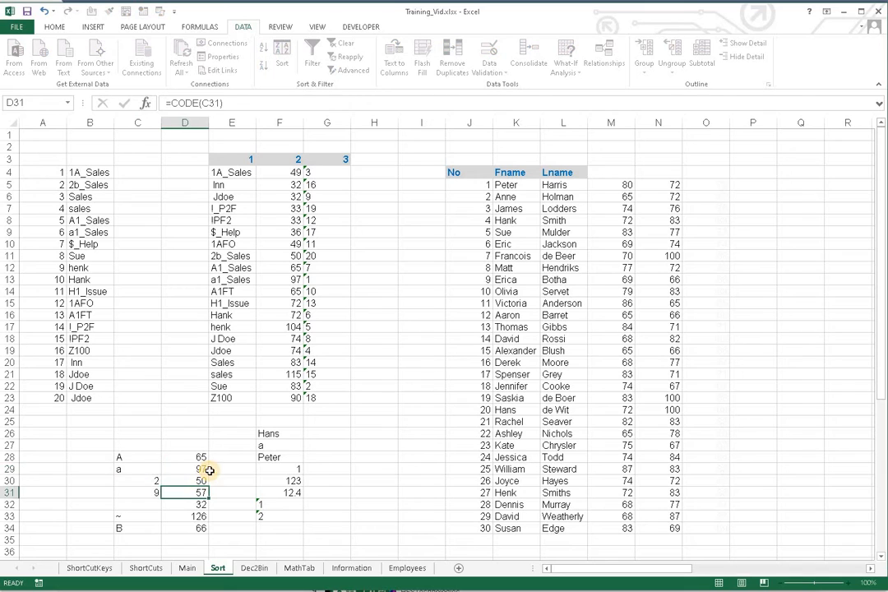
click(133, 483)
text(u)
click(143, 504)
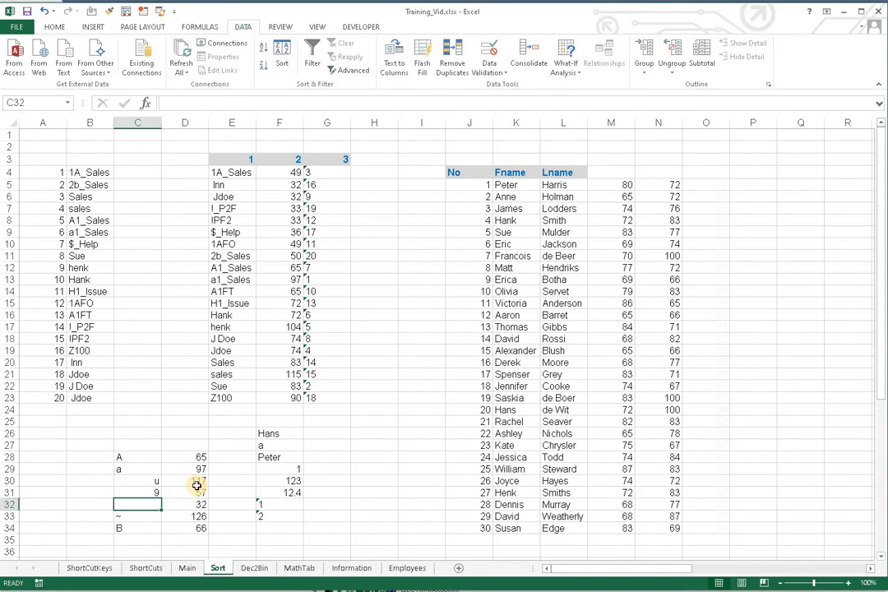
Compare the sorted labels in column E with their first-character codes in F4:F23
click(217, 386)
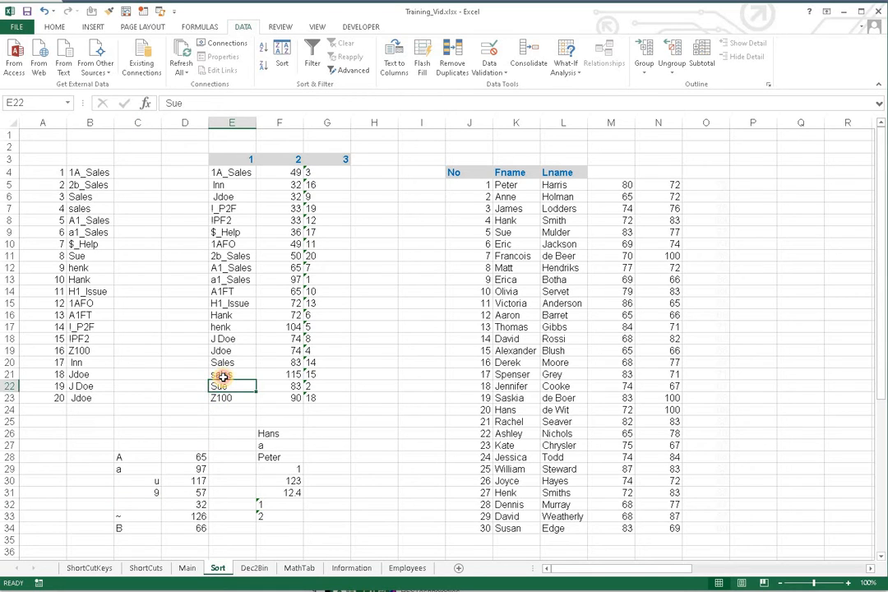
click(223, 376)
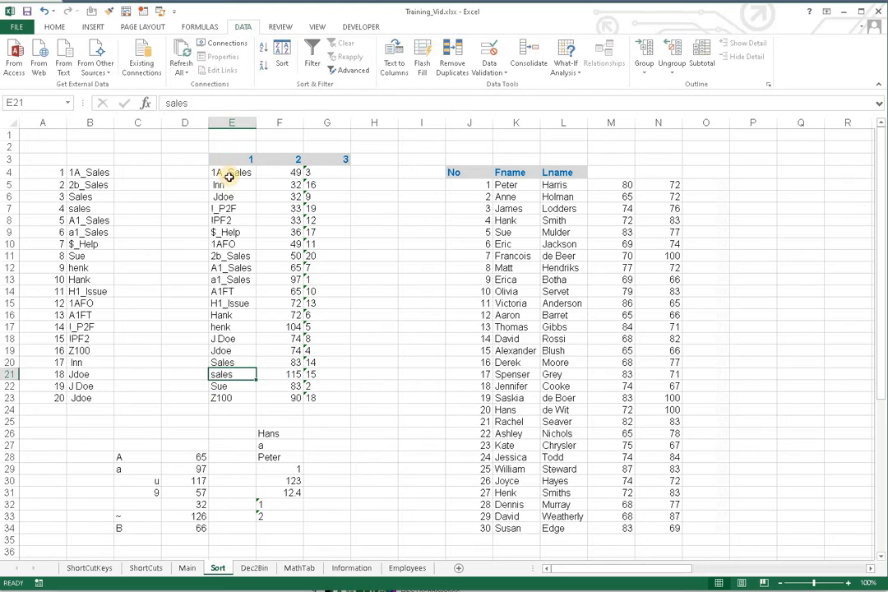
drag(230, 175, 233, 393)
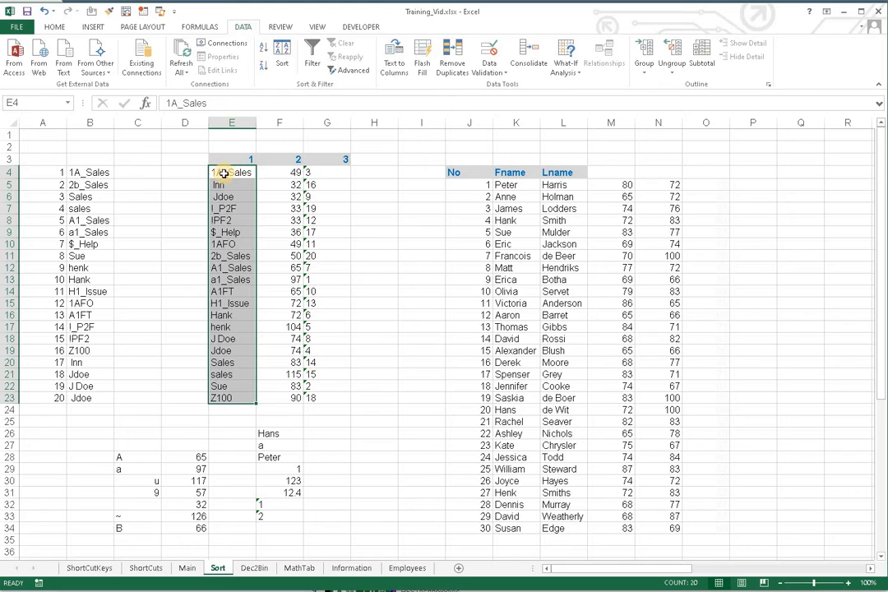
drag(294, 168, 269, 401)
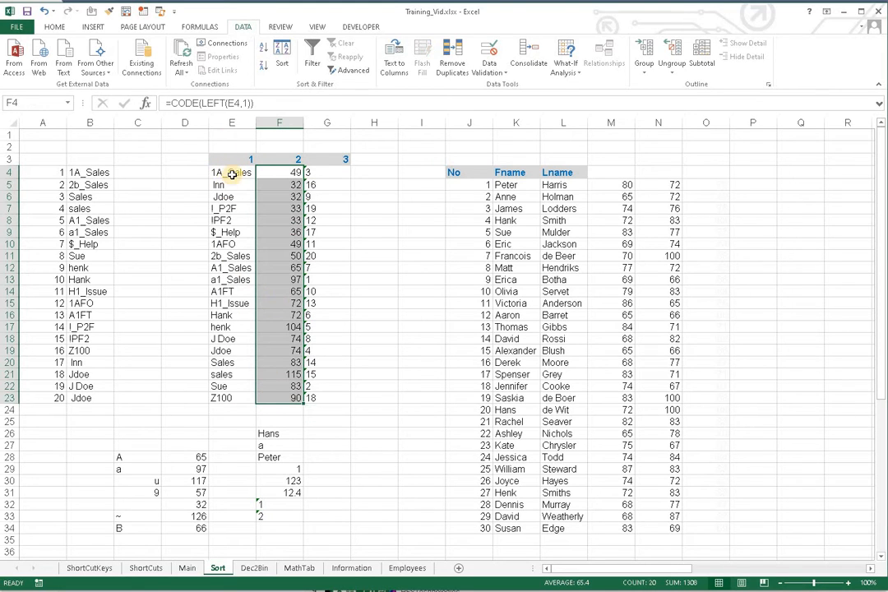
drag(233, 175, 222, 386)
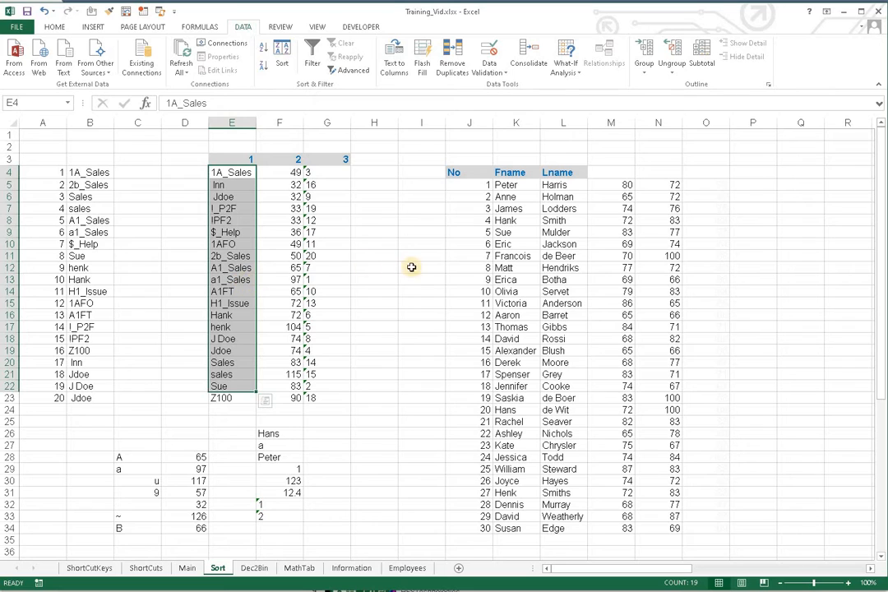
Sort the numbered name table in columns J to N by Fname from A to Z
click(483, 280)
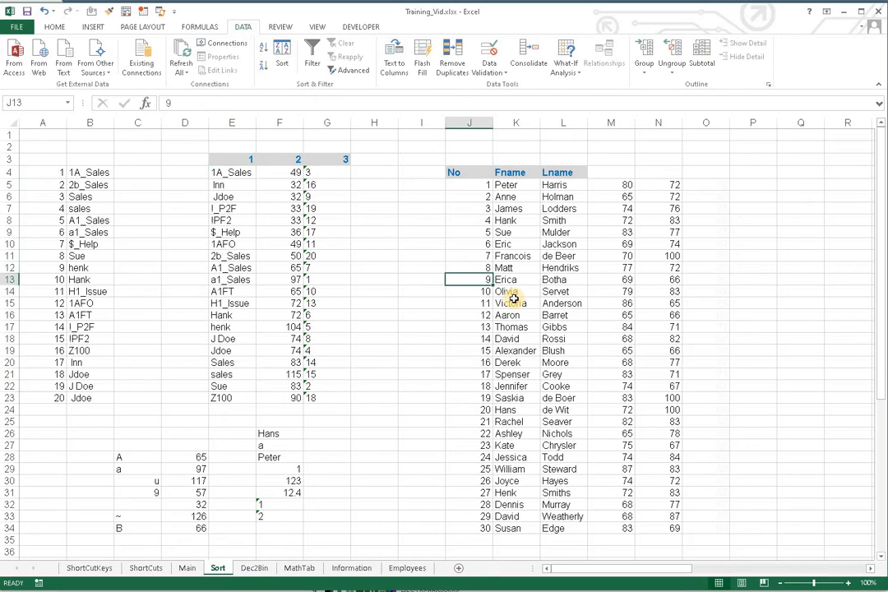
click(509, 187)
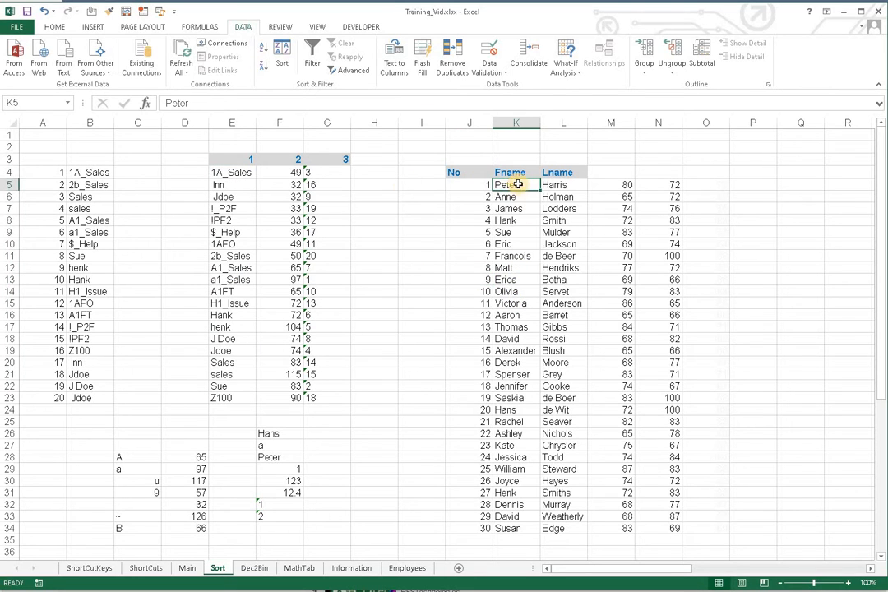
click(280, 59)
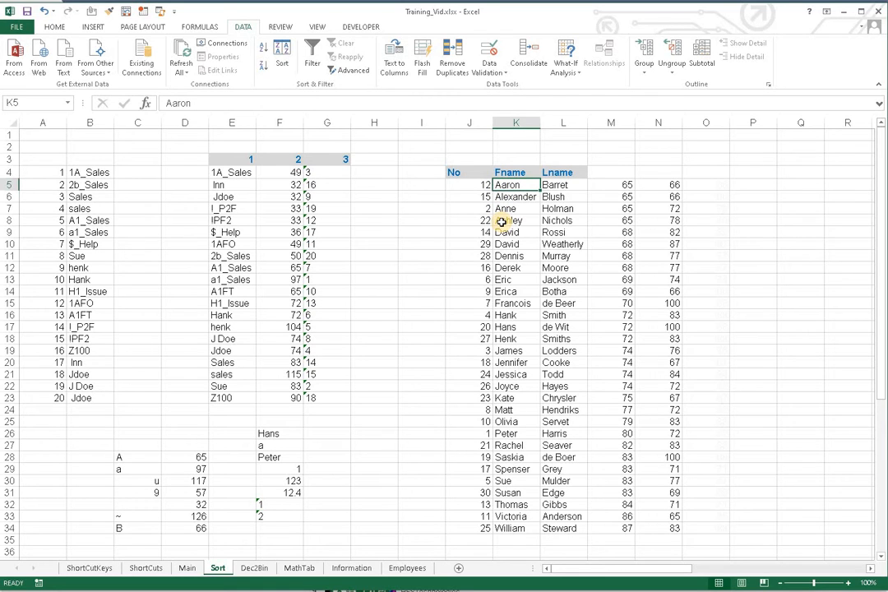
drag(502, 232, 510, 528)
click(507, 185)
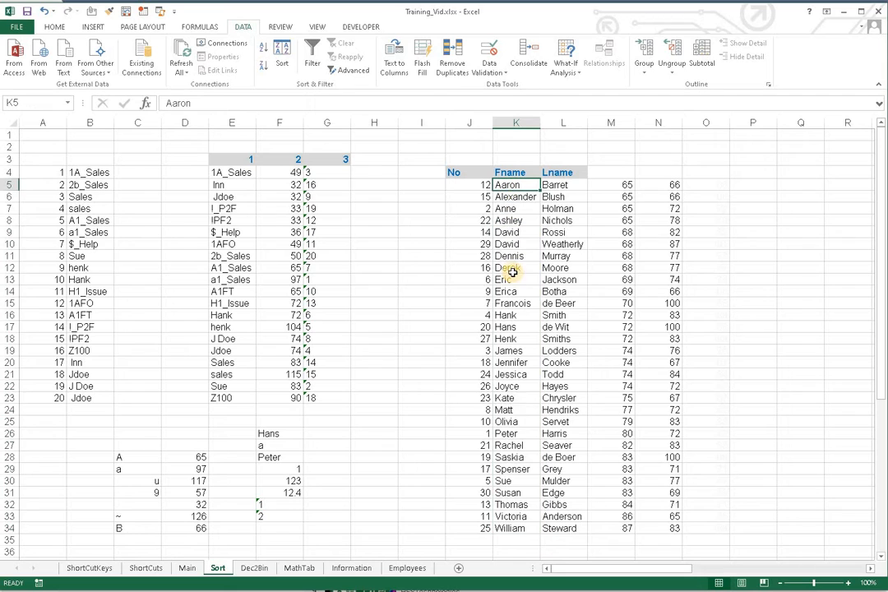
Sort the numbered name table by Fname from Z to A
click(508, 517)
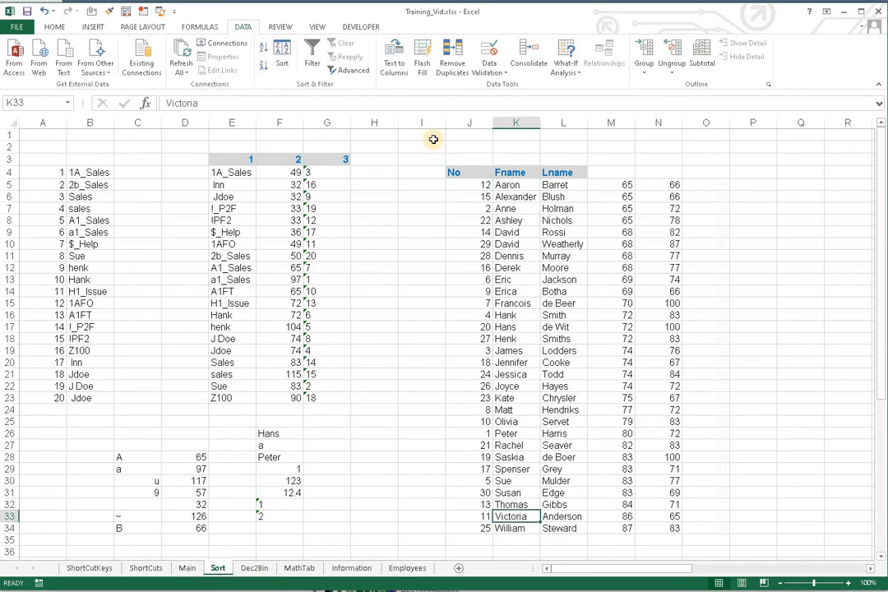
click(263, 47)
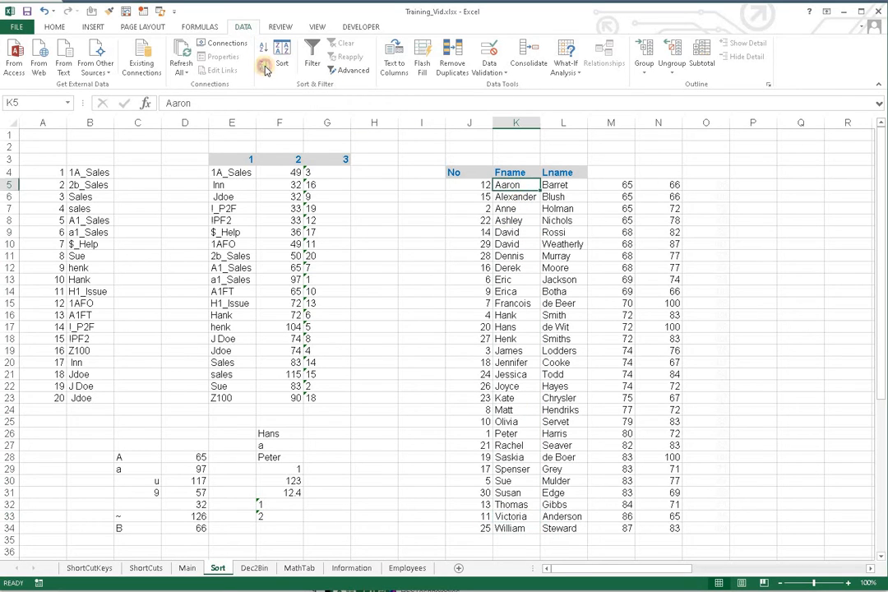
click(264, 66)
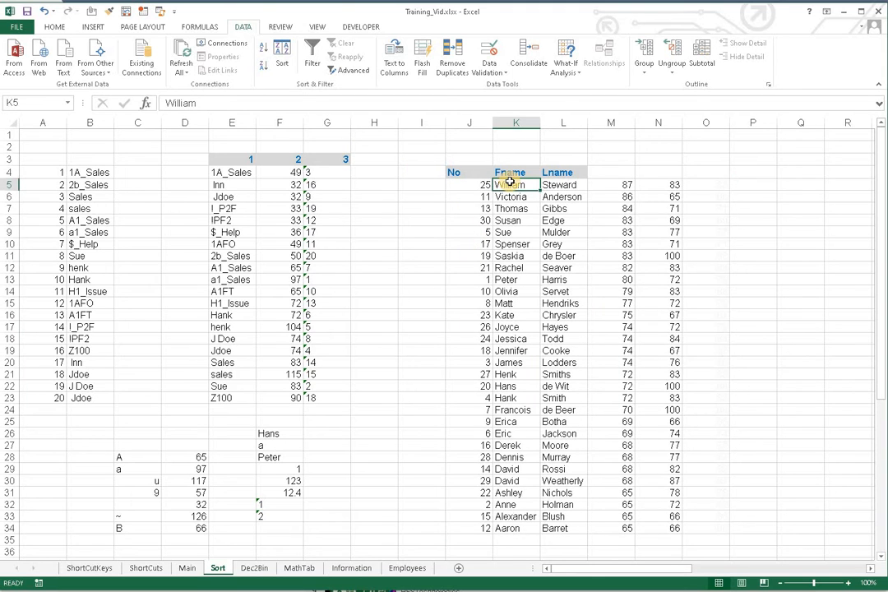
Sort the name table in columns J to N by Lname from A to Z
click(556, 187)
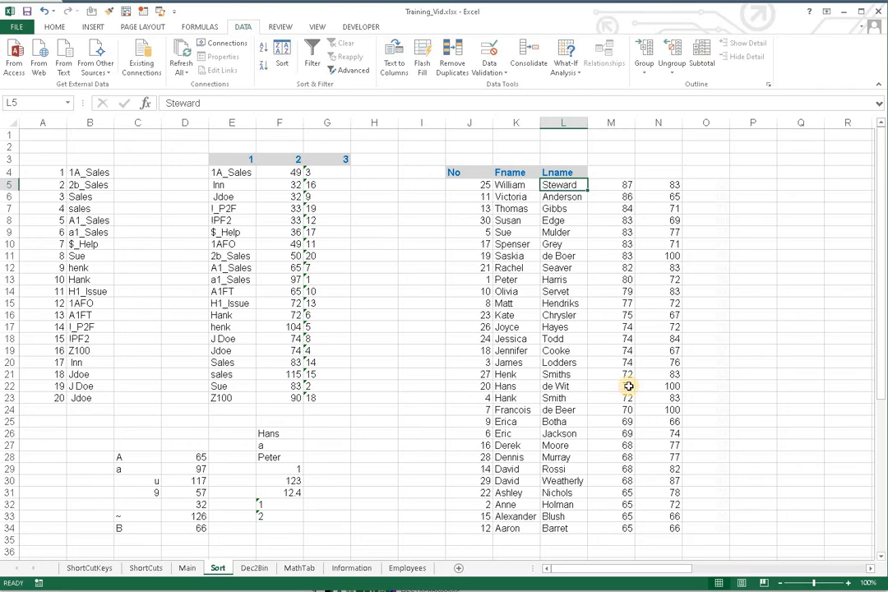
drag(672, 185, 662, 529)
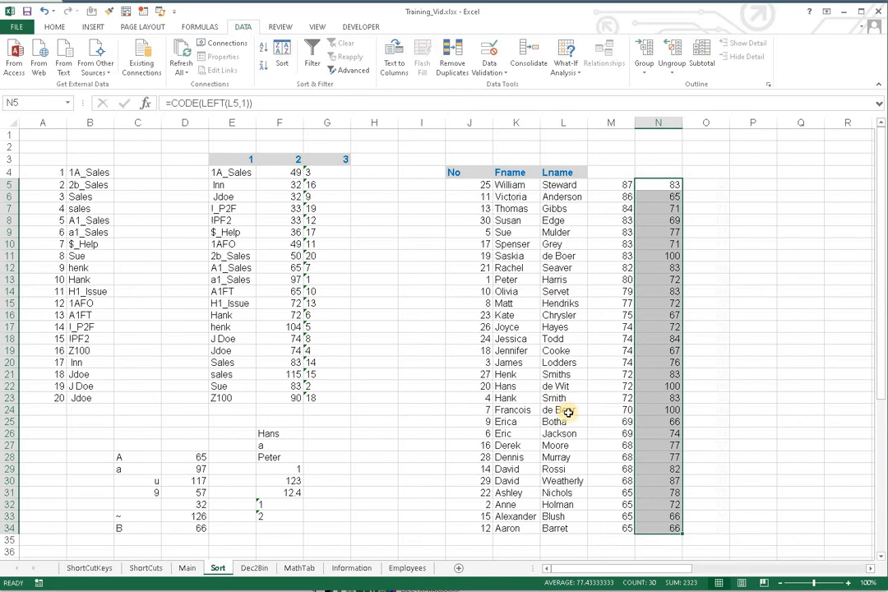
click(562, 481)
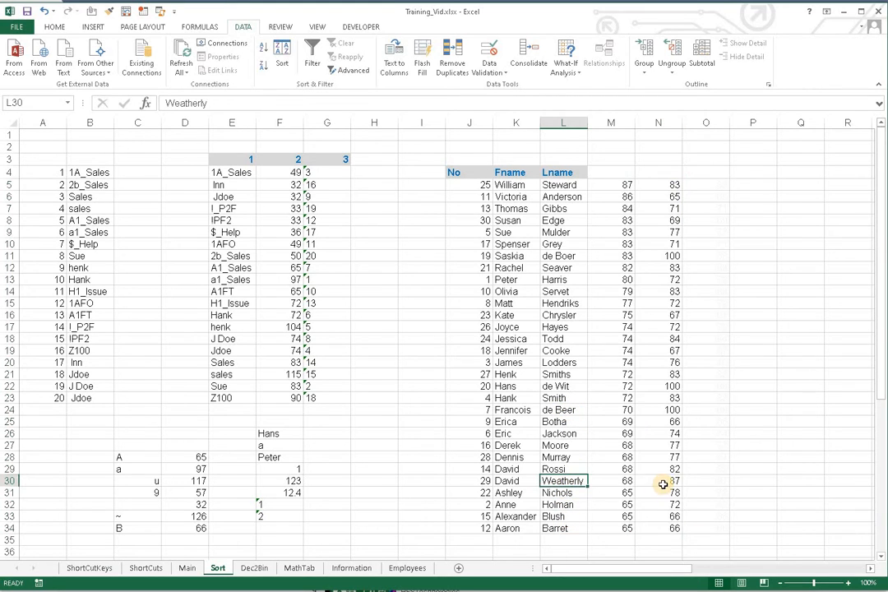
click(662, 483)
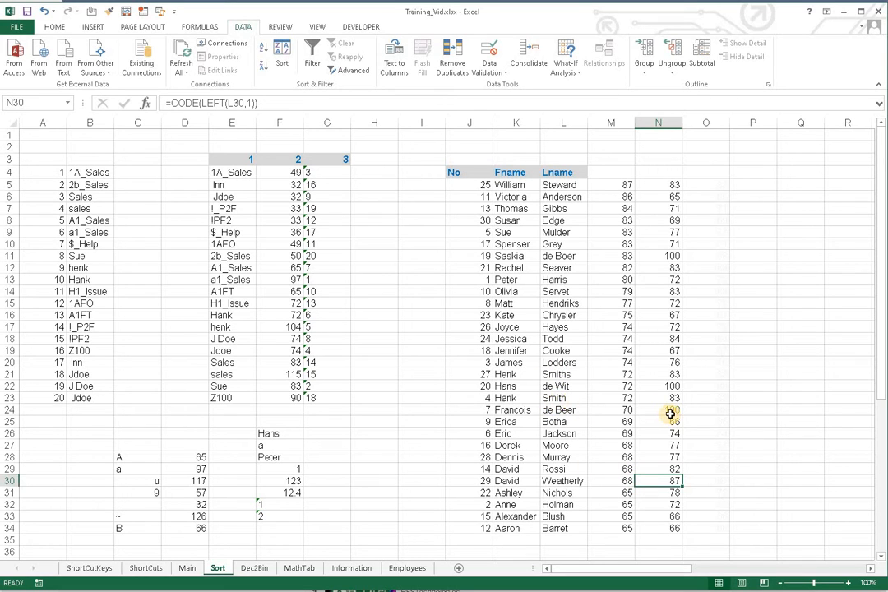
click(557, 189)
click(263, 47)
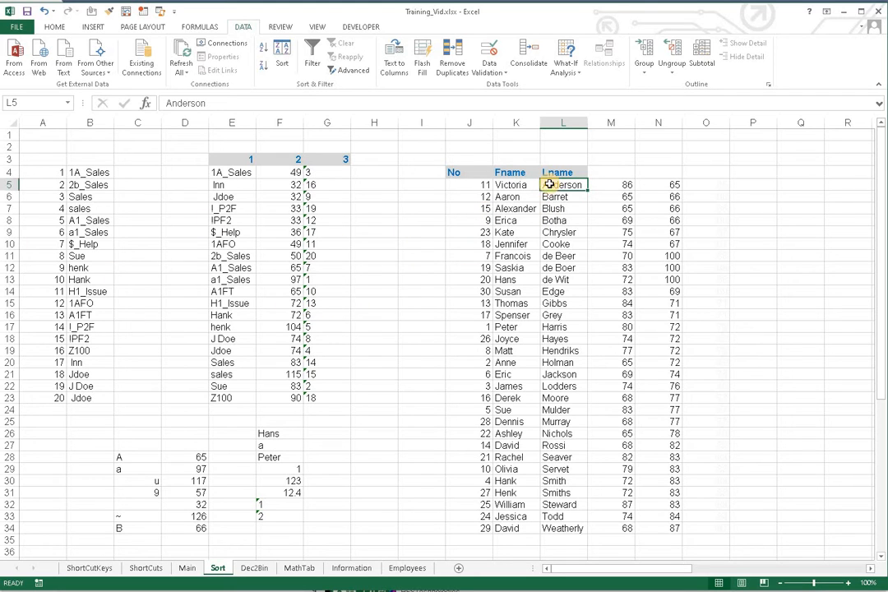
Sort the name table by the last-name character codes in column N, first smallest to largest, followed by largest to smallest
drag(550, 184, 550, 339)
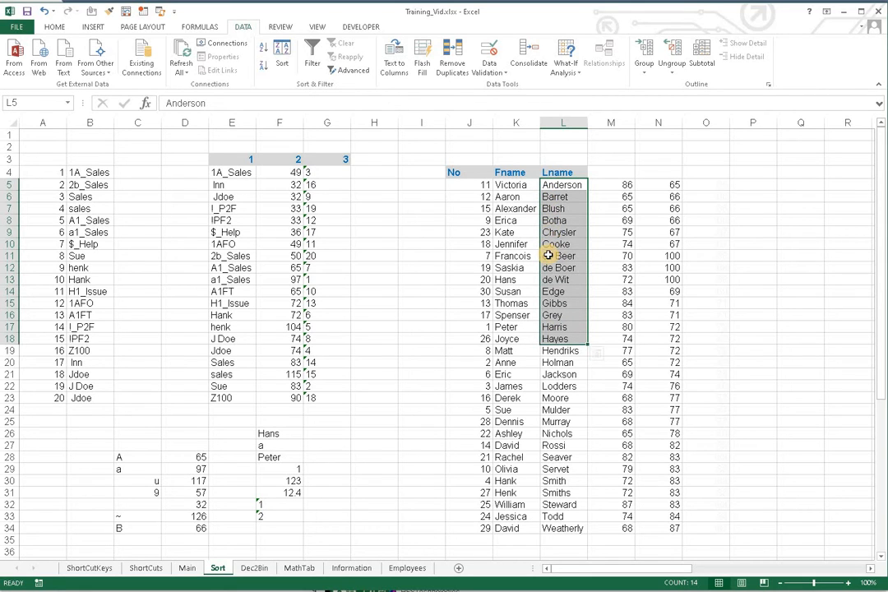
drag(550, 256, 554, 278)
drag(554, 279, 552, 282)
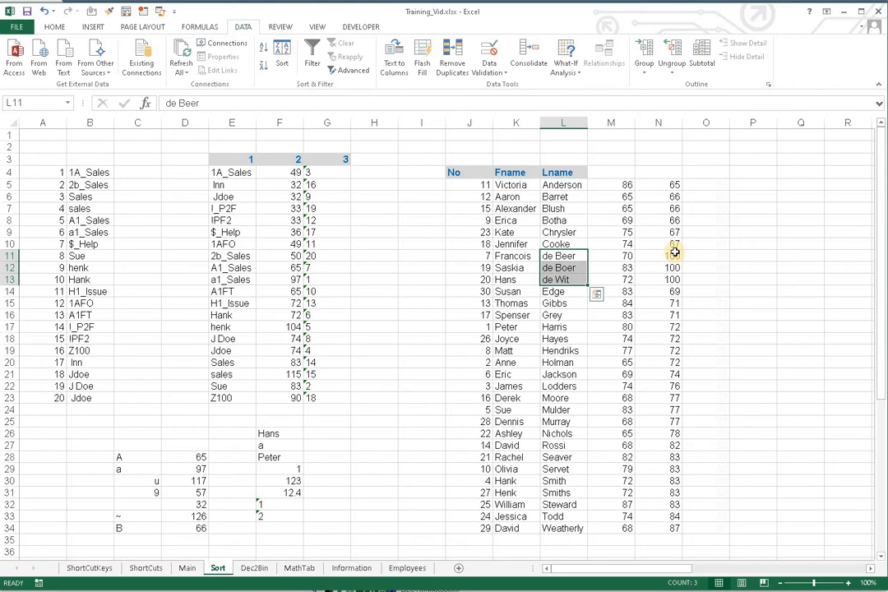
drag(675, 257, 674, 291)
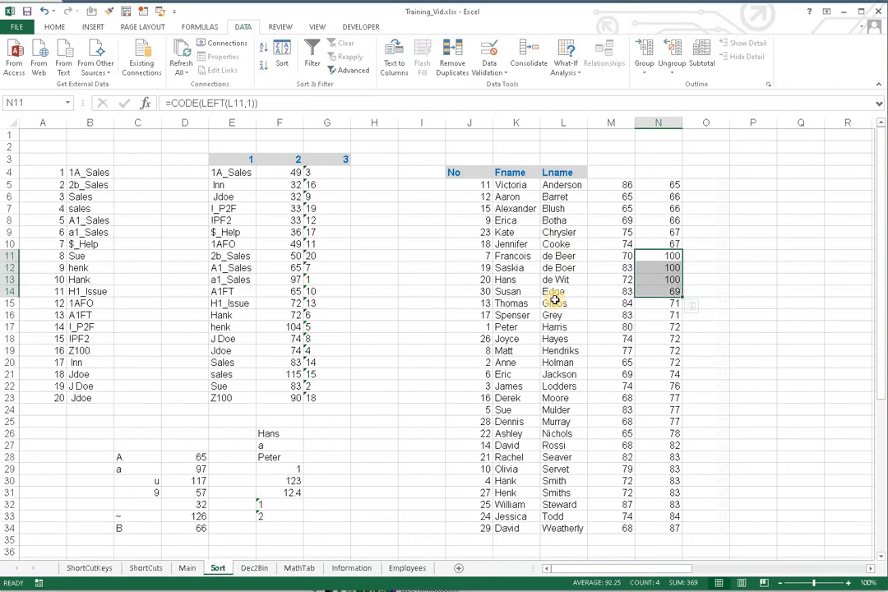
click(667, 187)
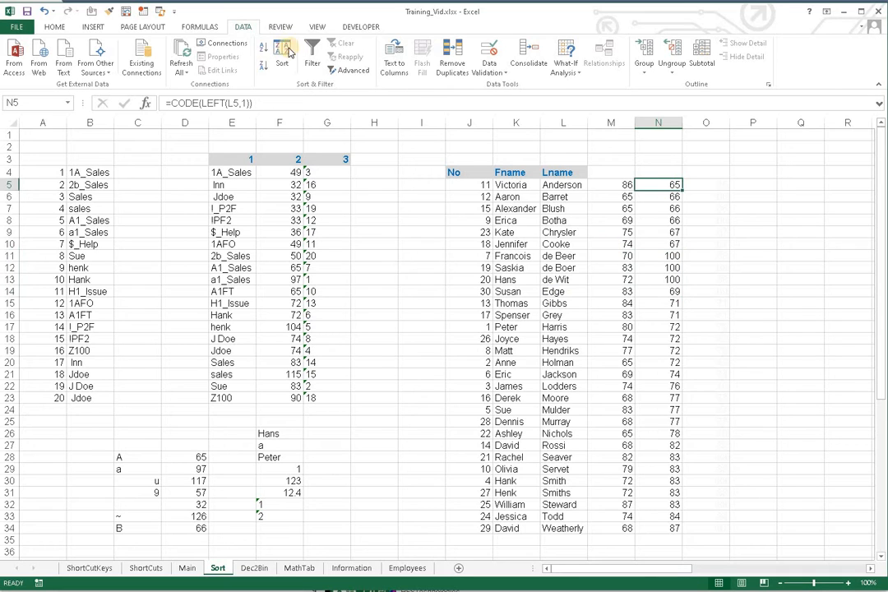
click(263, 46)
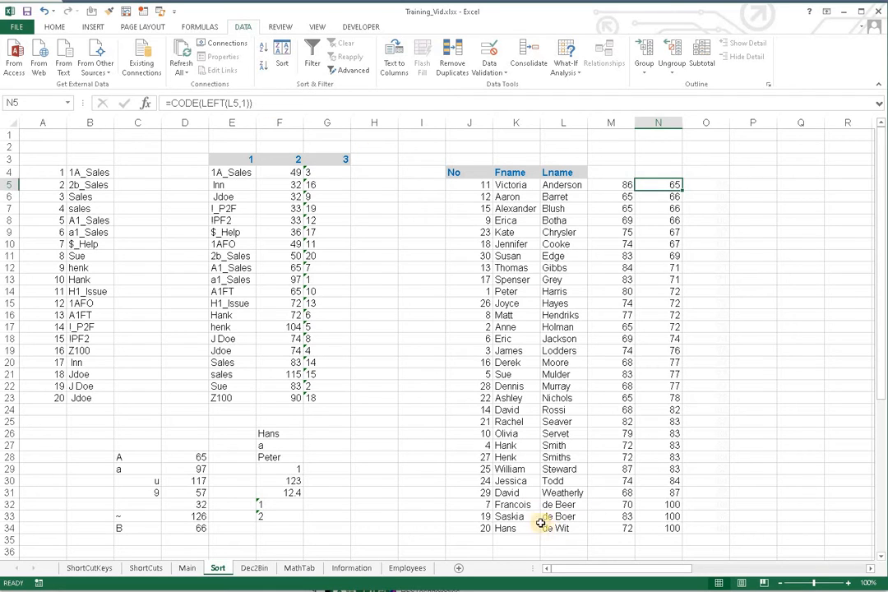
click(262, 66)
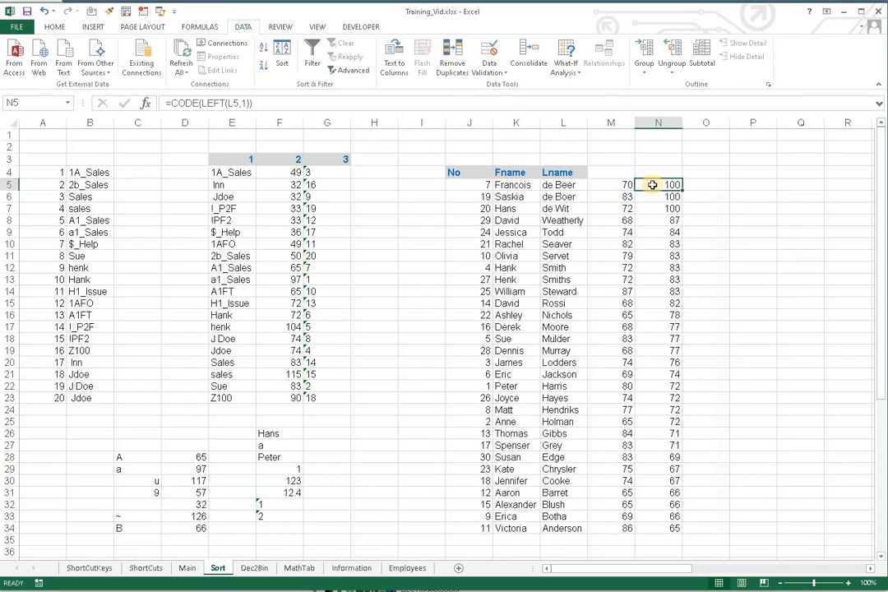
drag(676, 184, 664, 527)
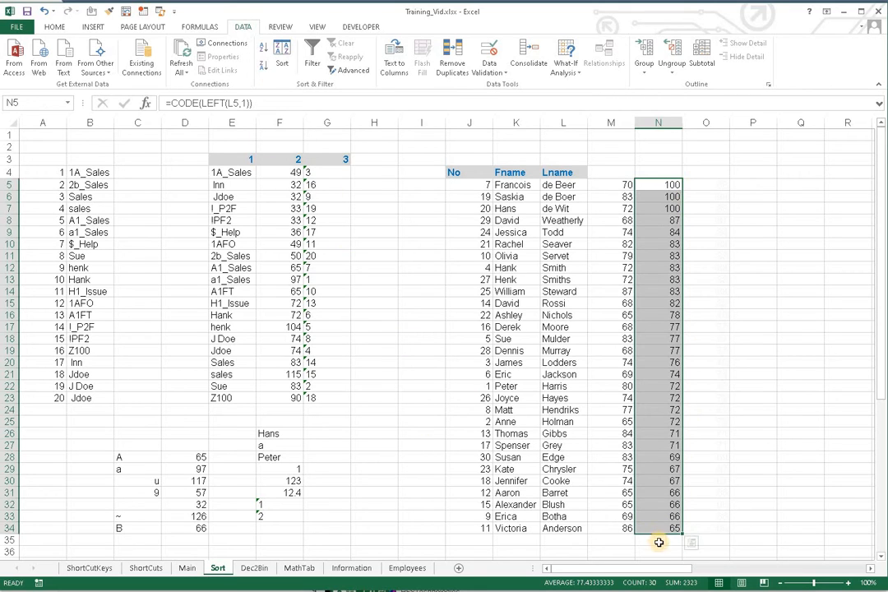
Restore the name table to alphabetical order by Lname, from A to Z
click(547, 185)
click(264, 49)
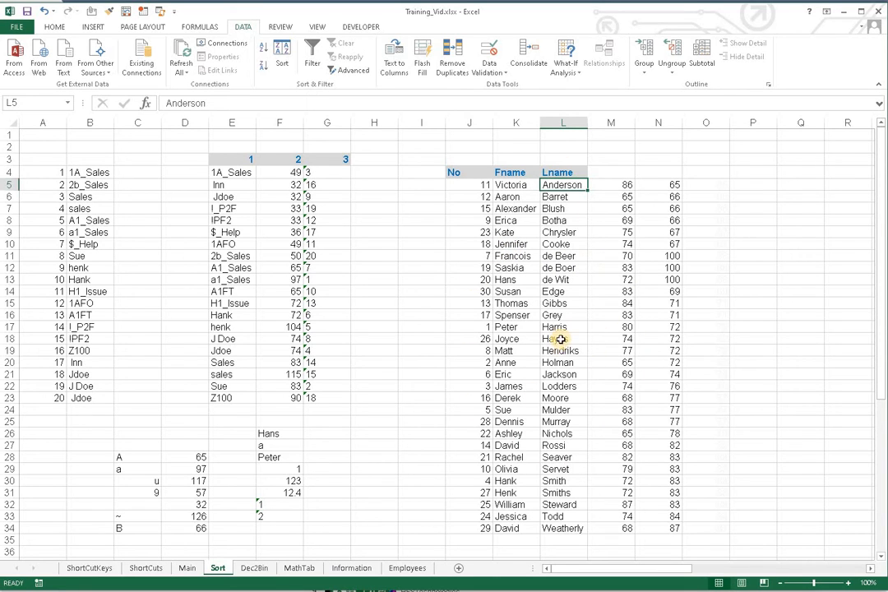
Sort the name table by No from smallest to largest
click(480, 186)
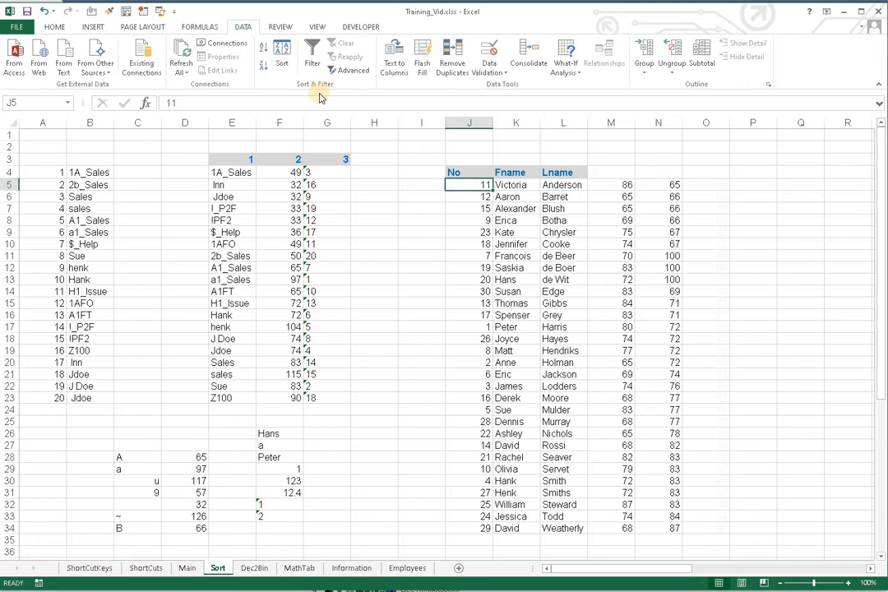
click(262, 47)
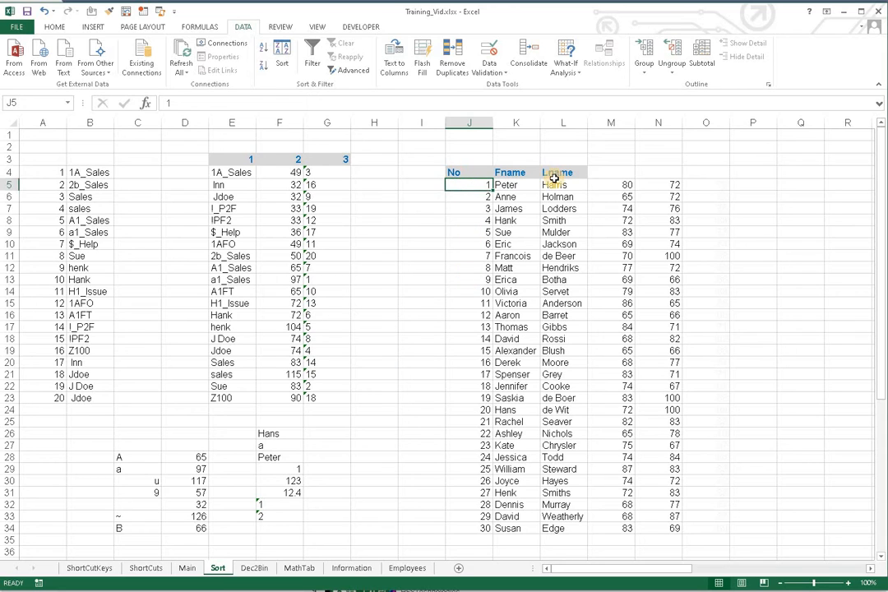
Sort the name table by column J, smallest to largest, with the headers option off so the header row is treated as data
drag(554, 177, 473, 176)
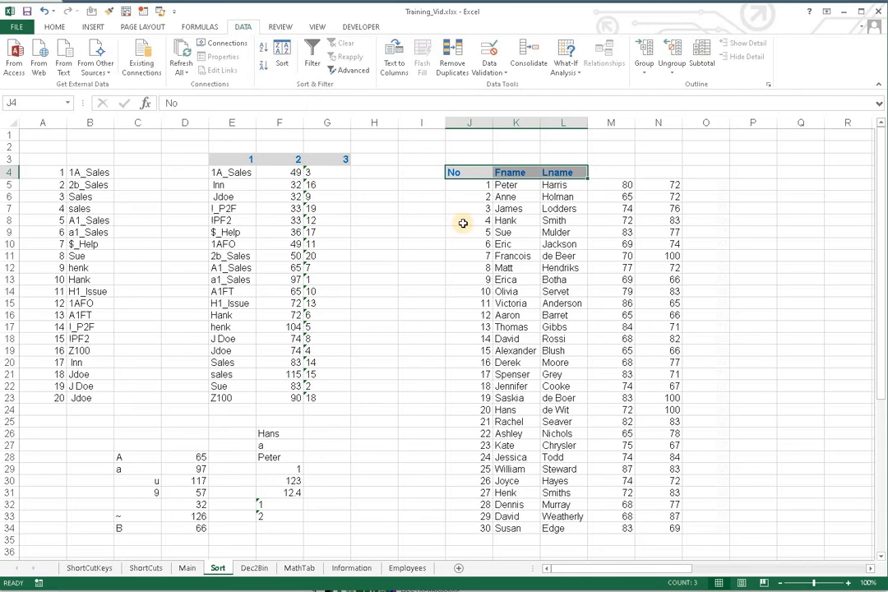
click(282, 63)
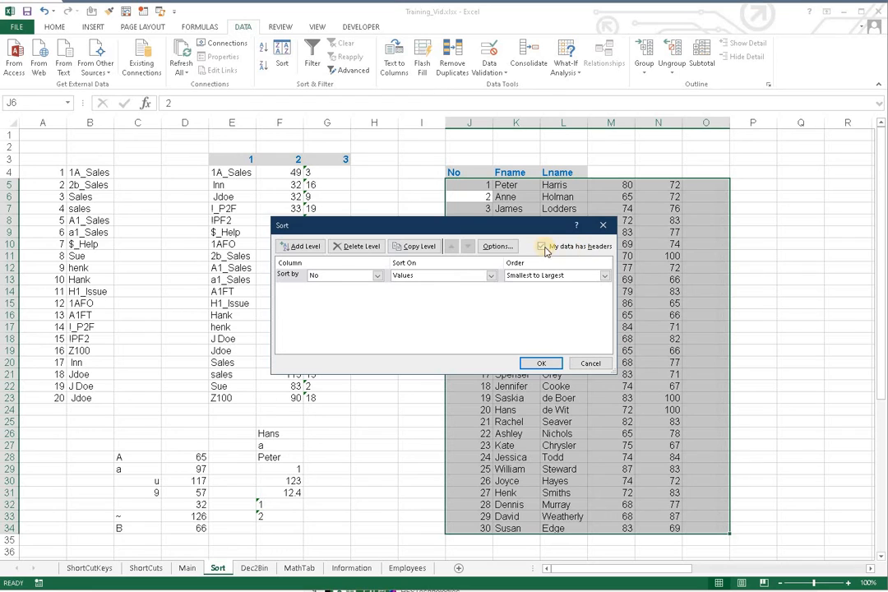
click(540, 246)
click(549, 364)
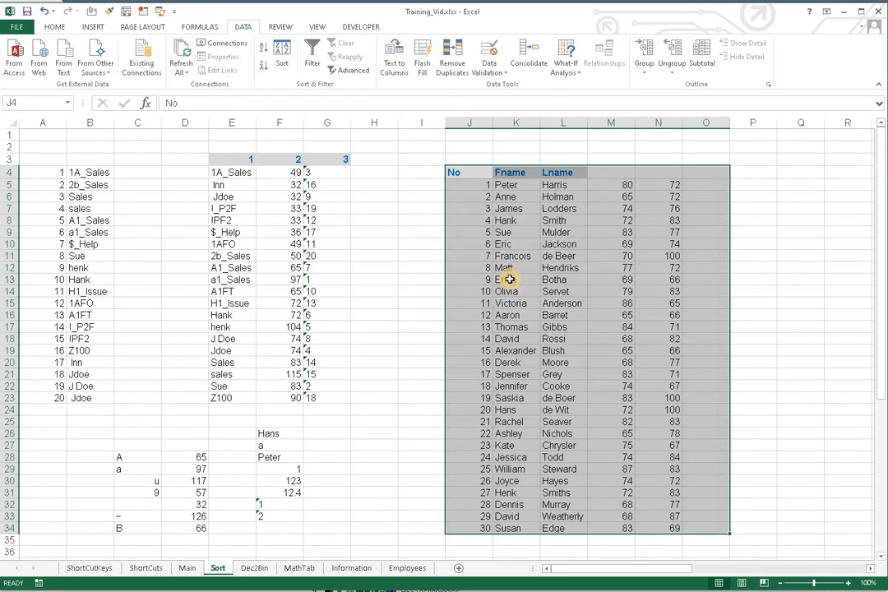
click(481, 196)
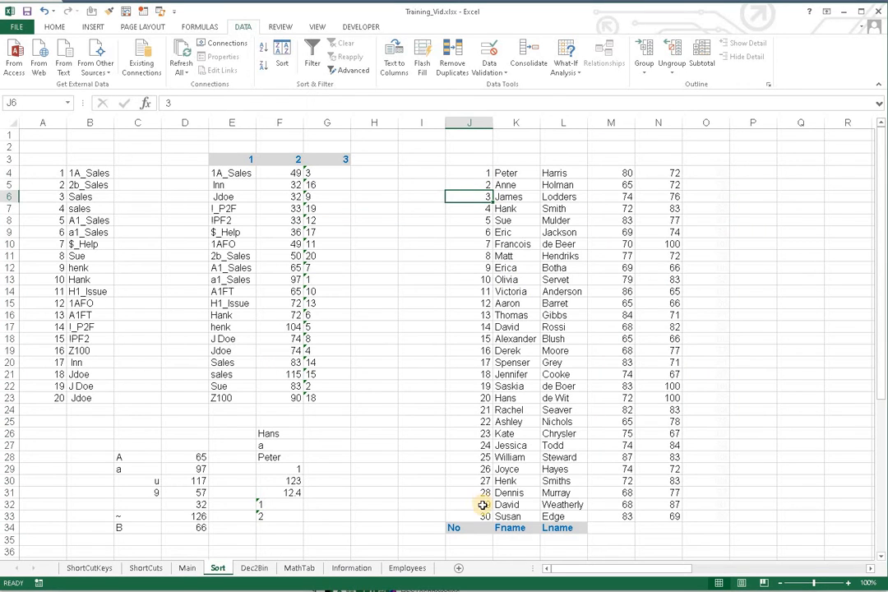
click(470, 173)
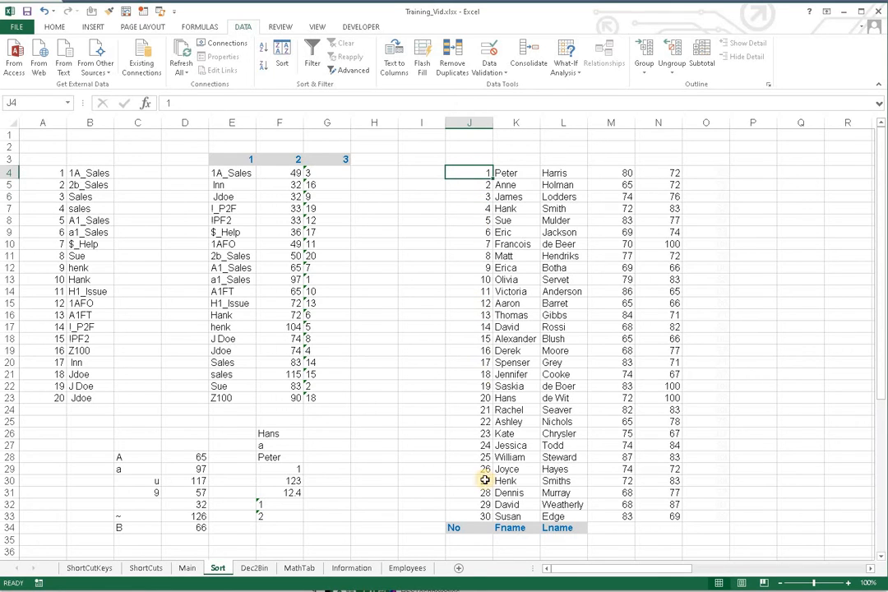
drag(469, 159, 517, 167)
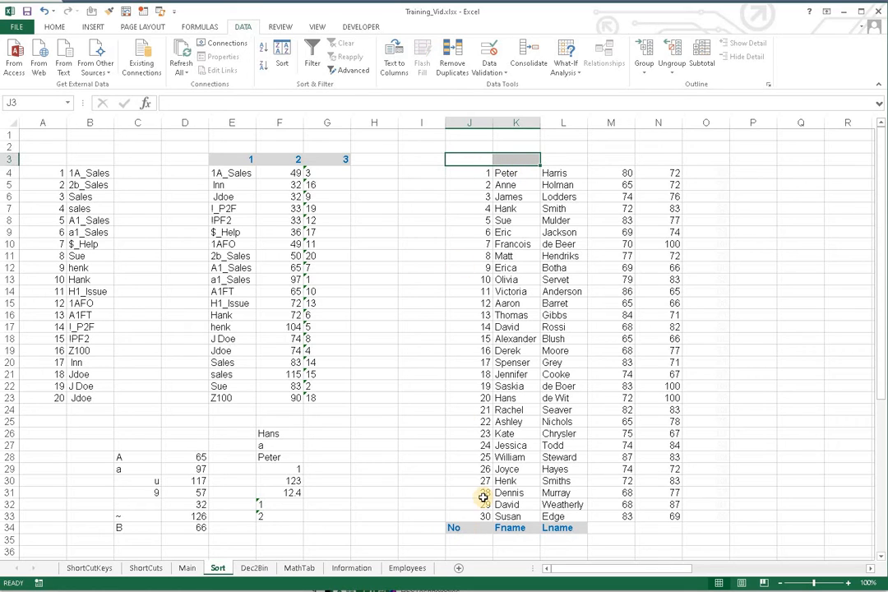
click(481, 175)
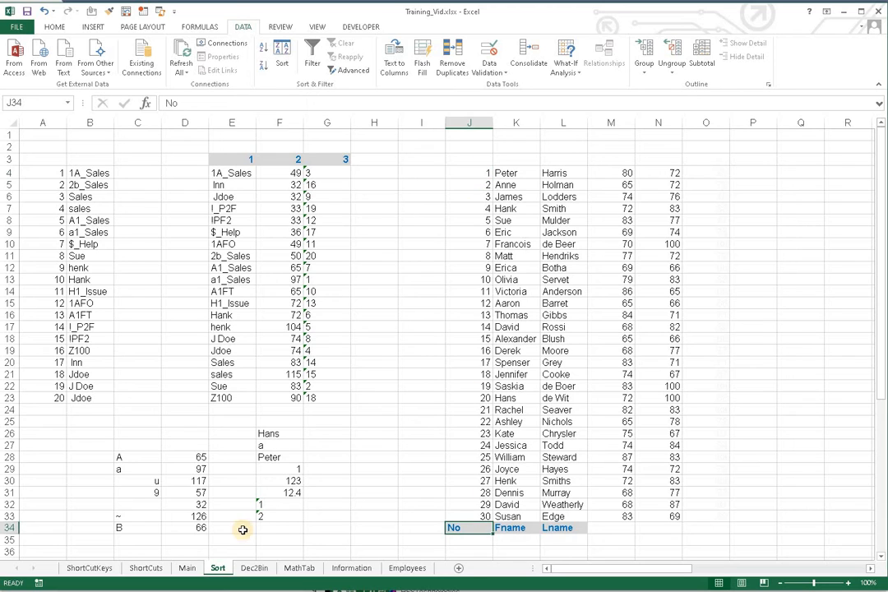
Enter 1 in C29, N in C30 and 3 in C31 of the character-code lookup table
click(141, 468)
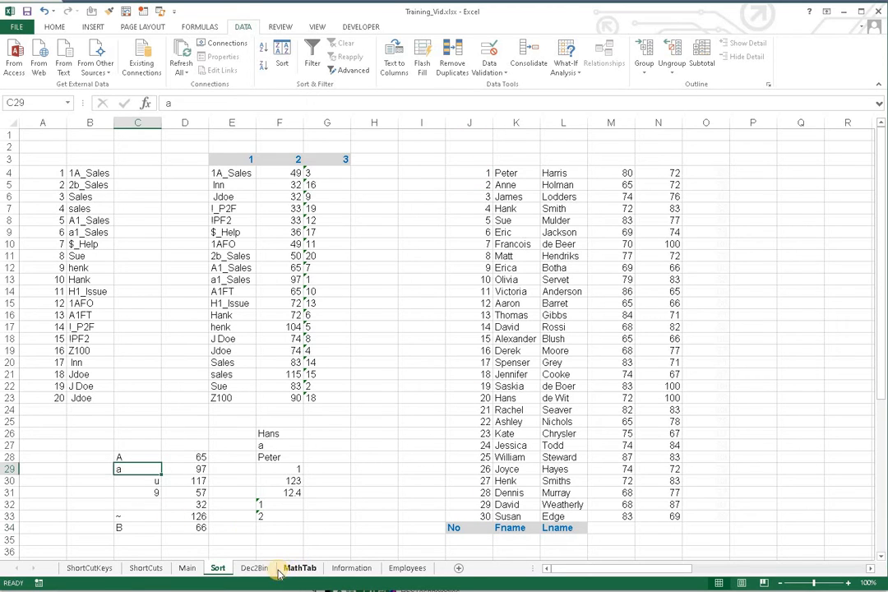
text(1)
key(Return)
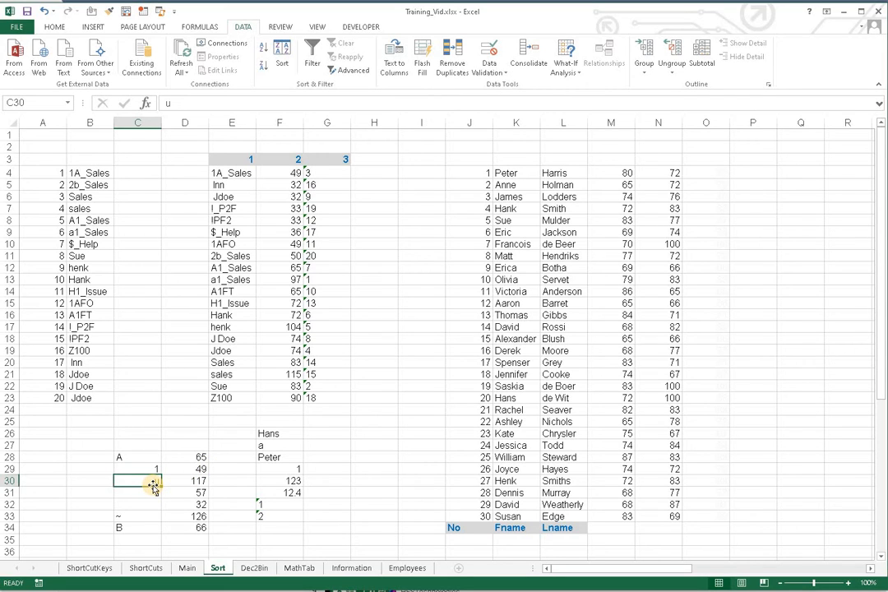
text(N)
key(Return)
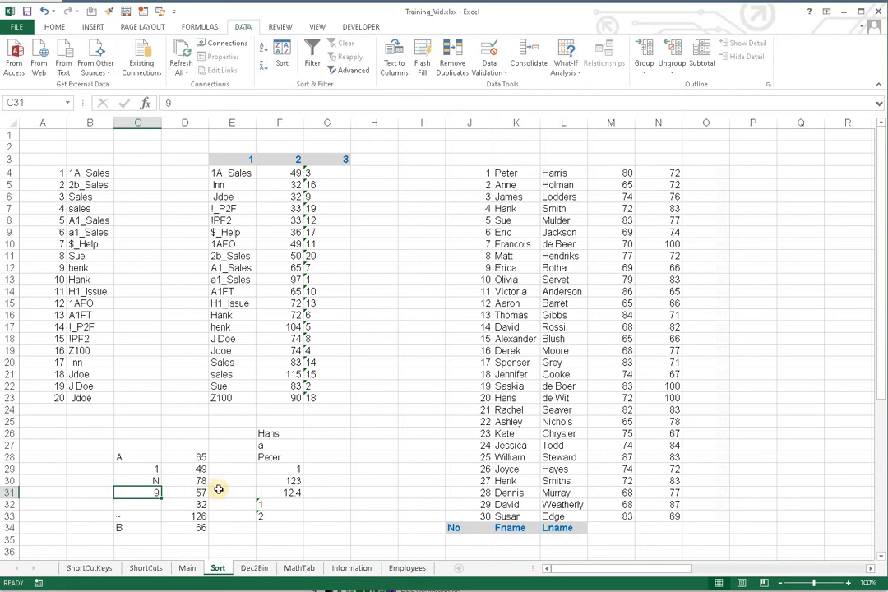
click(195, 484)
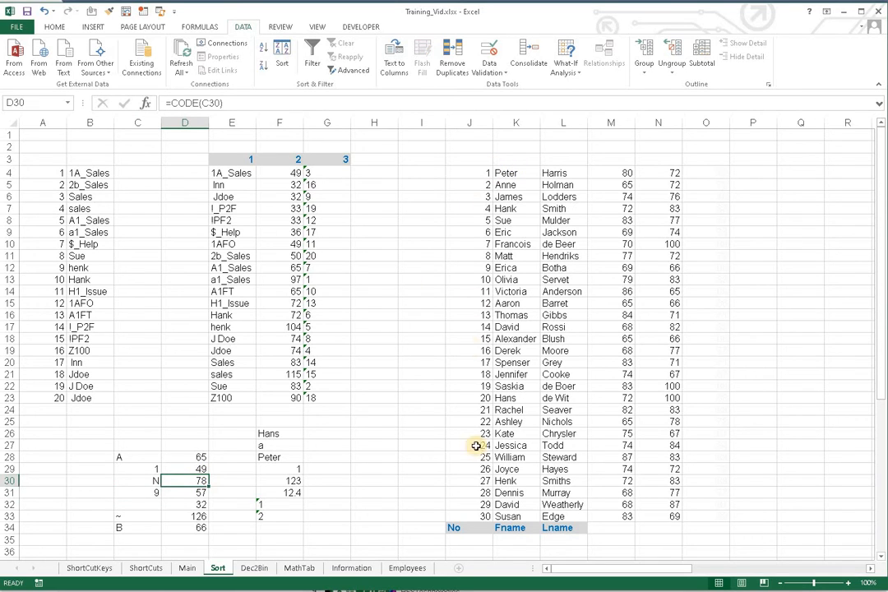
click(155, 493)
text(3)
key(Return)
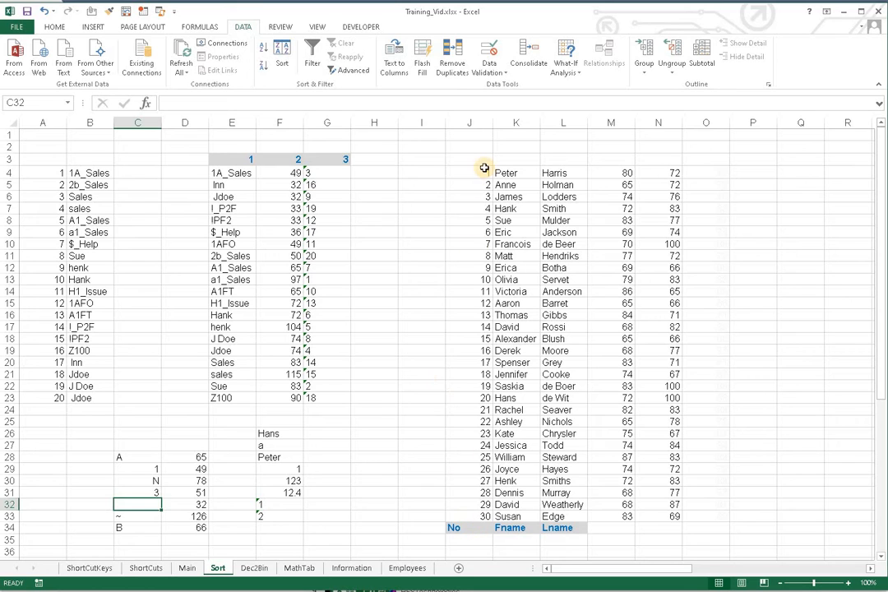
Sort the name table by its first column, smallest to largest, with the option for data with headers turned on
drag(486, 172, 462, 520)
click(463, 531)
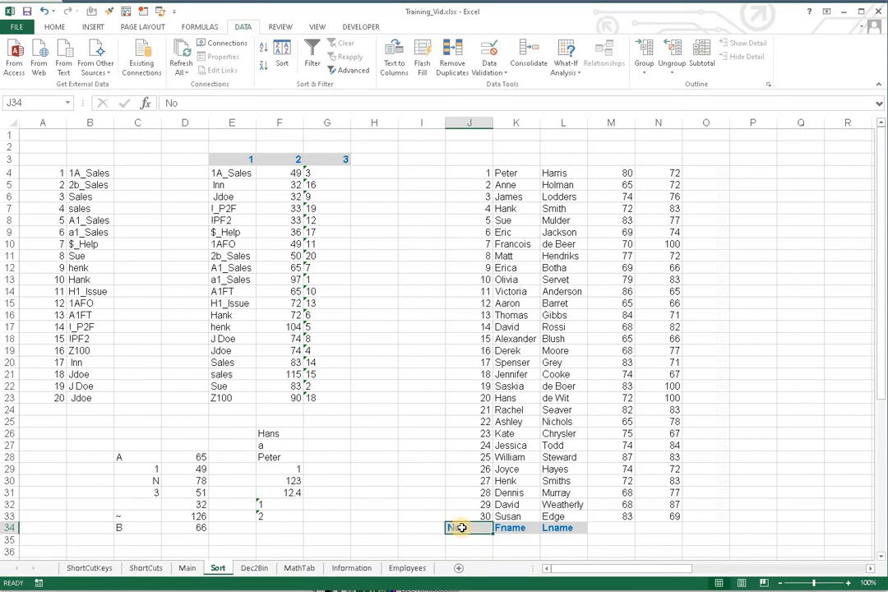
click(283, 55)
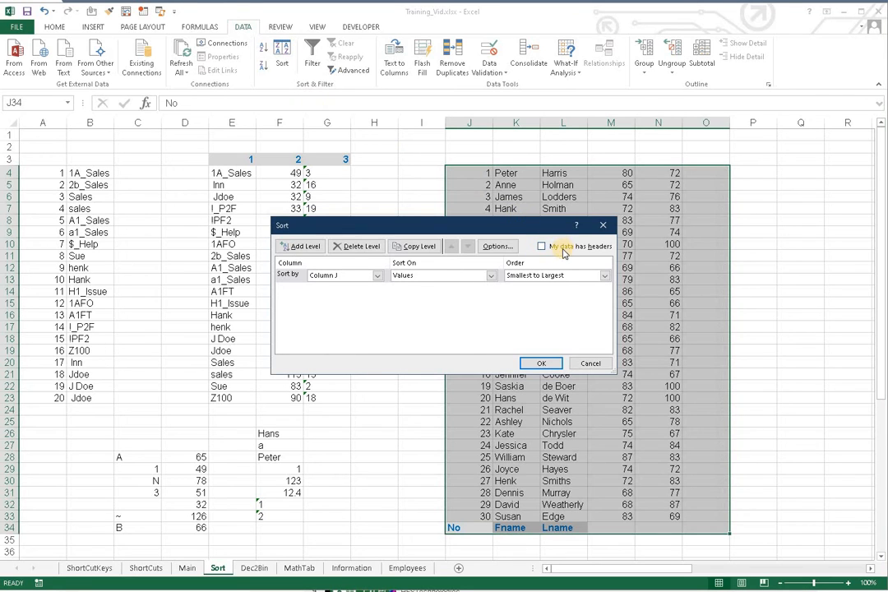
click(542, 247)
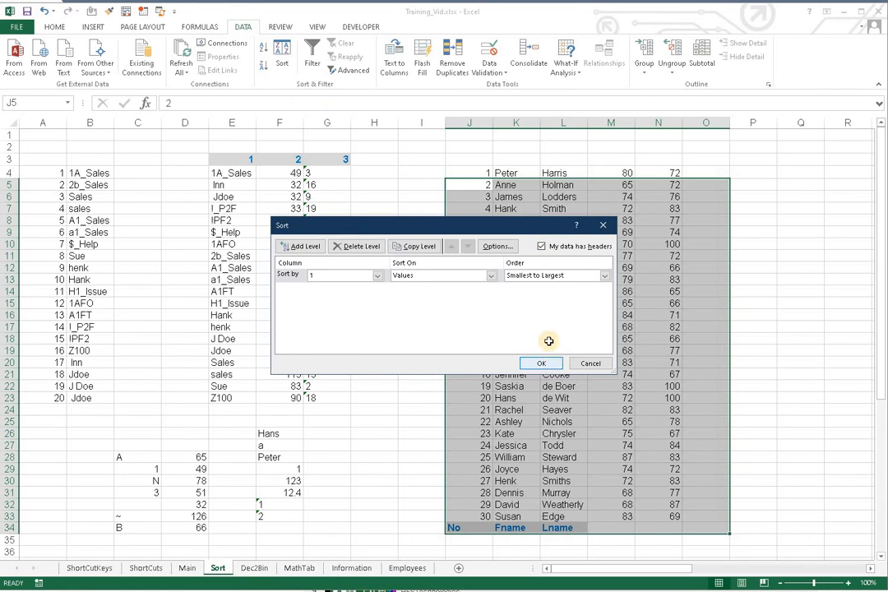
click(546, 363)
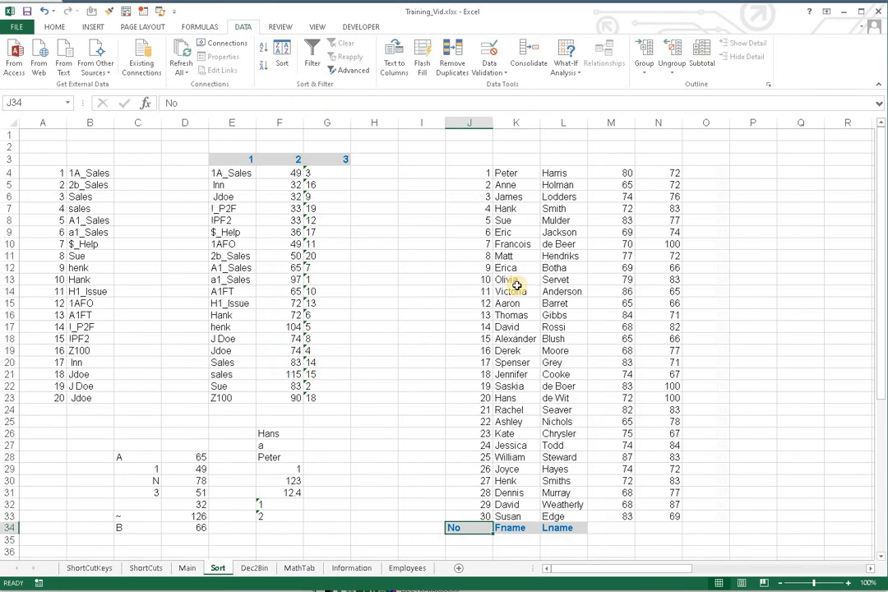
Undo the lookup-table entries and the recent sorts, back to the name table's order by Lname with its headers in row 4
click(473, 172)
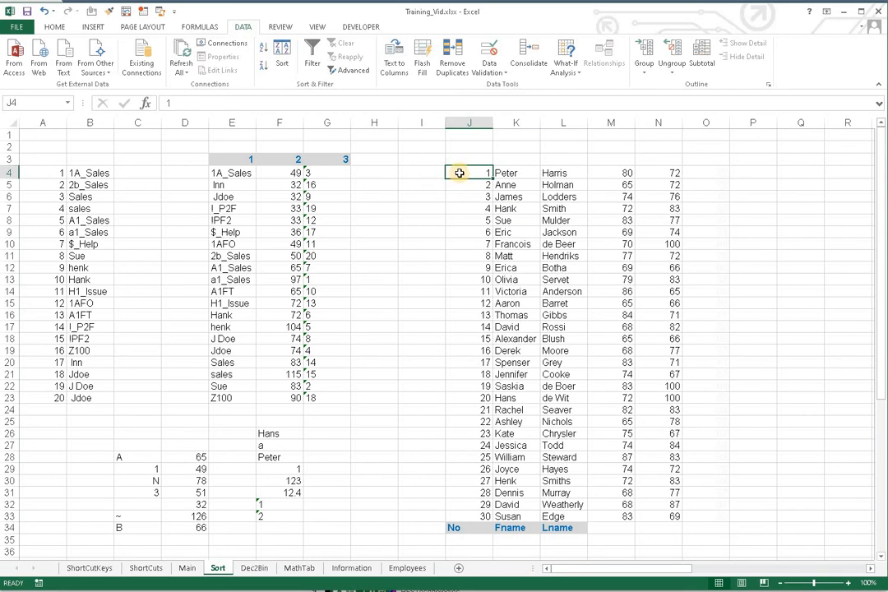
key(ctrl+z)
key(ctrl+z)
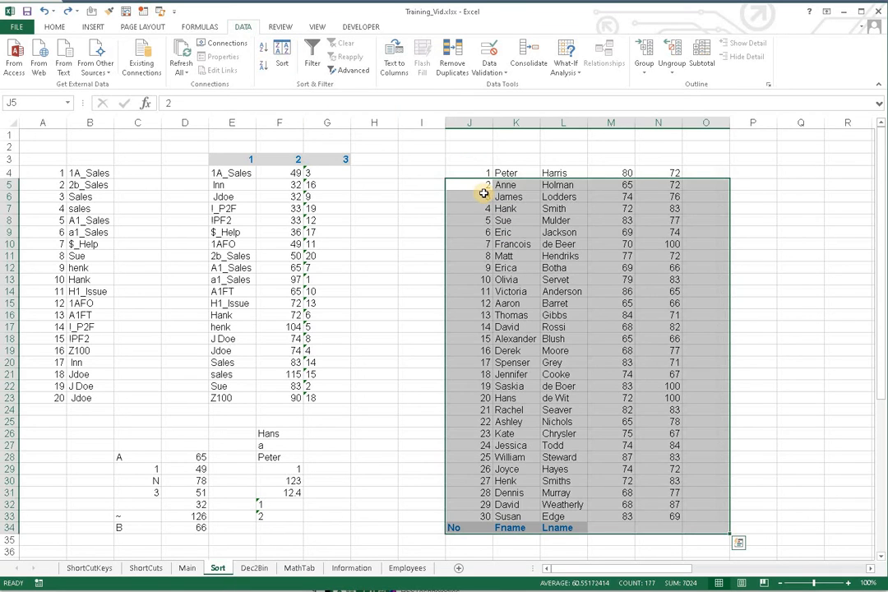
key(ctrl+z)
key(ctrl+z)
key(ctrl+z)
key(ctrl+z)
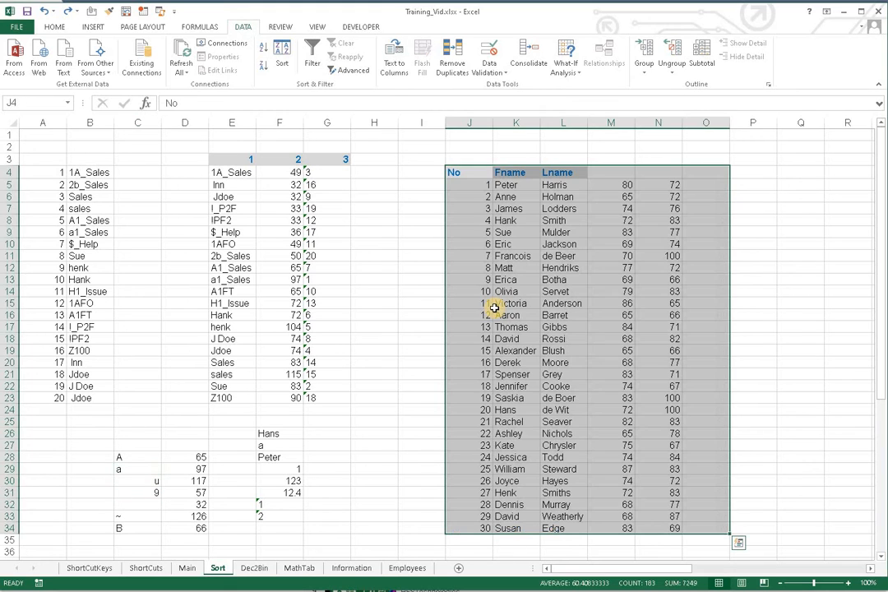
click(510, 260)
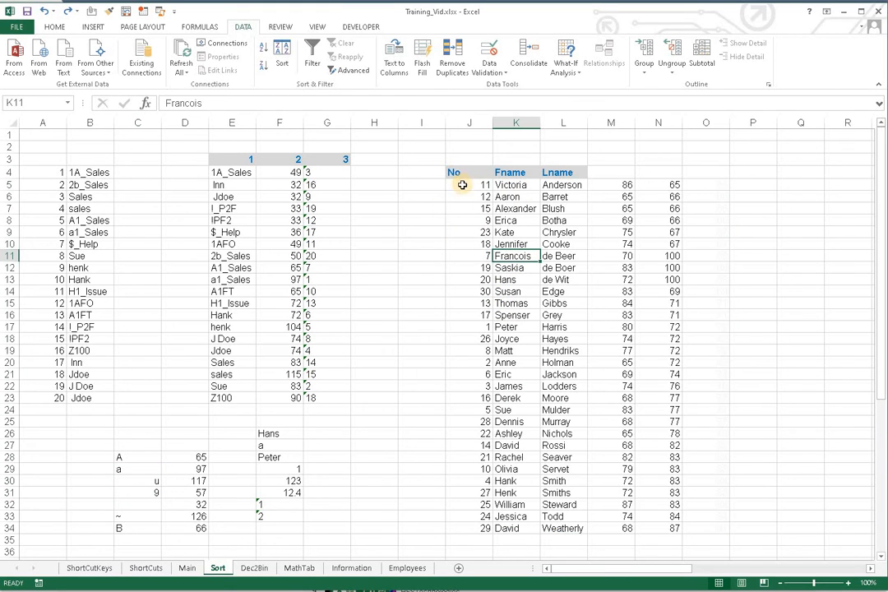
Sort the name table by its No column, smallest to largest
click(281, 56)
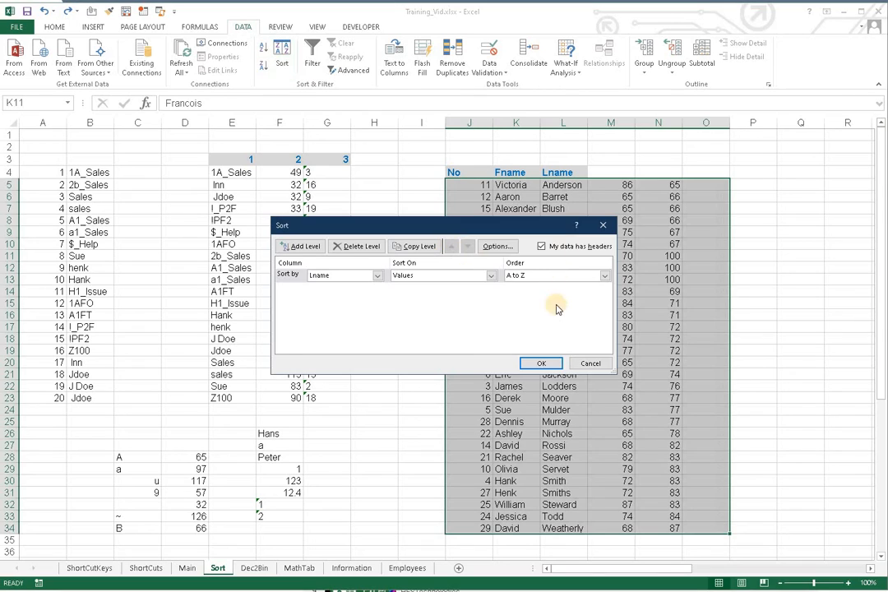
click(563, 363)
click(477, 194)
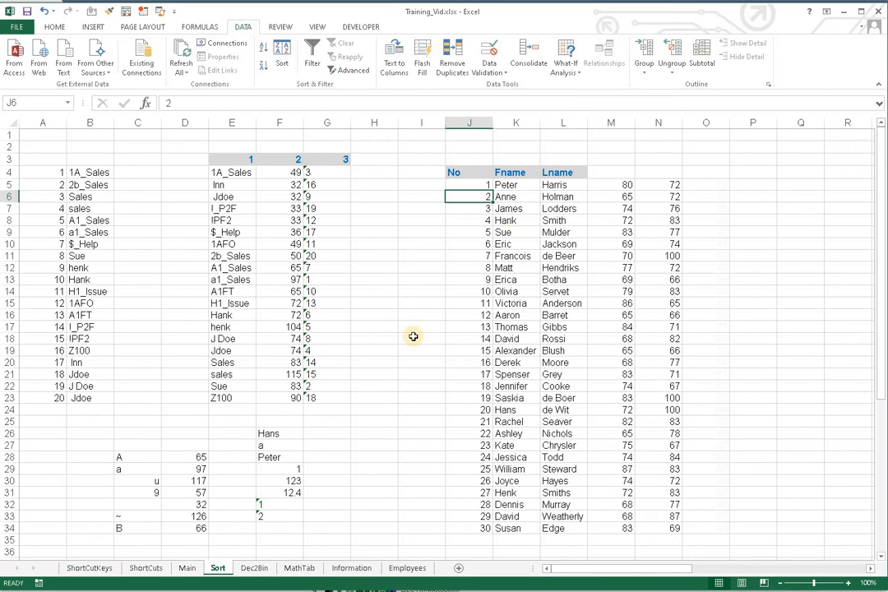
Compare the text-formatted numbers in F32:F33 with the numeric values in F29:F31 and the No column J5:J34
drag(267, 505, 268, 513)
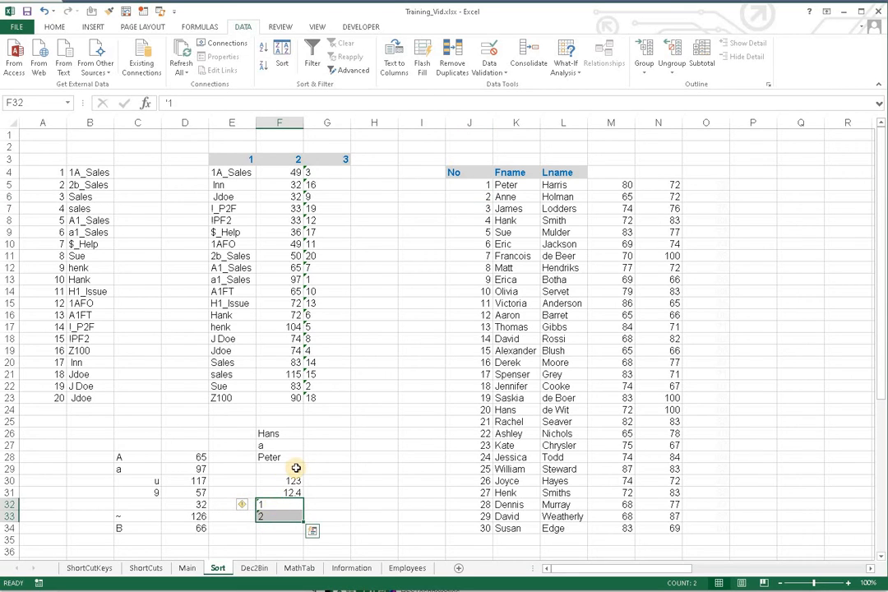
drag(297, 469, 301, 492)
drag(486, 188, 478, 527)
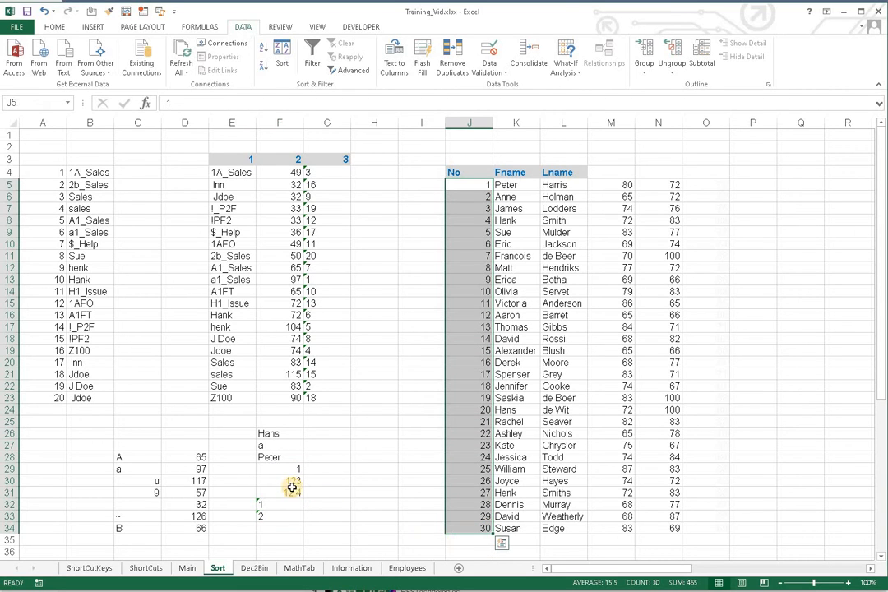
Sort the text numbers in G4:G23 from A to Z, continuing with only the current selection
click(323, 171)
drag(318, 214, 328, 398)
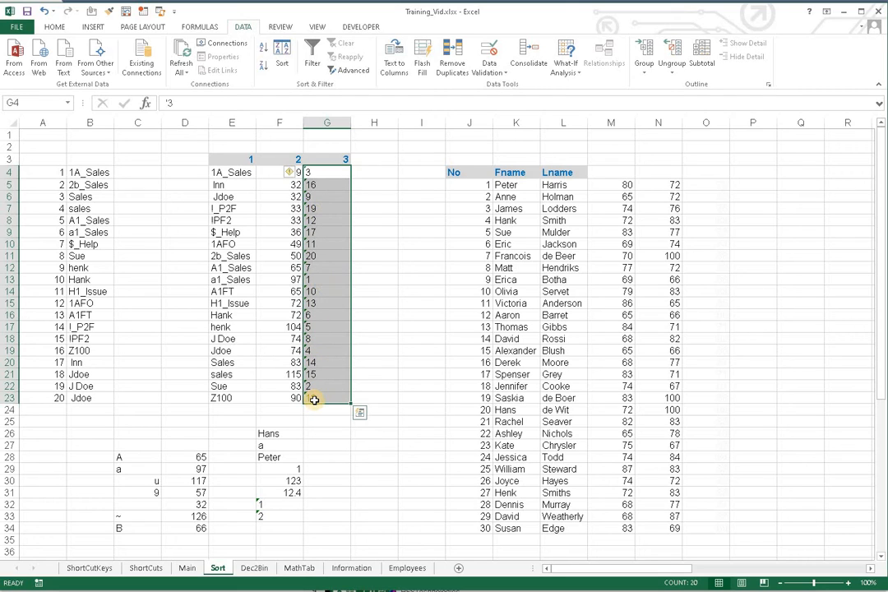
click(263, 51)
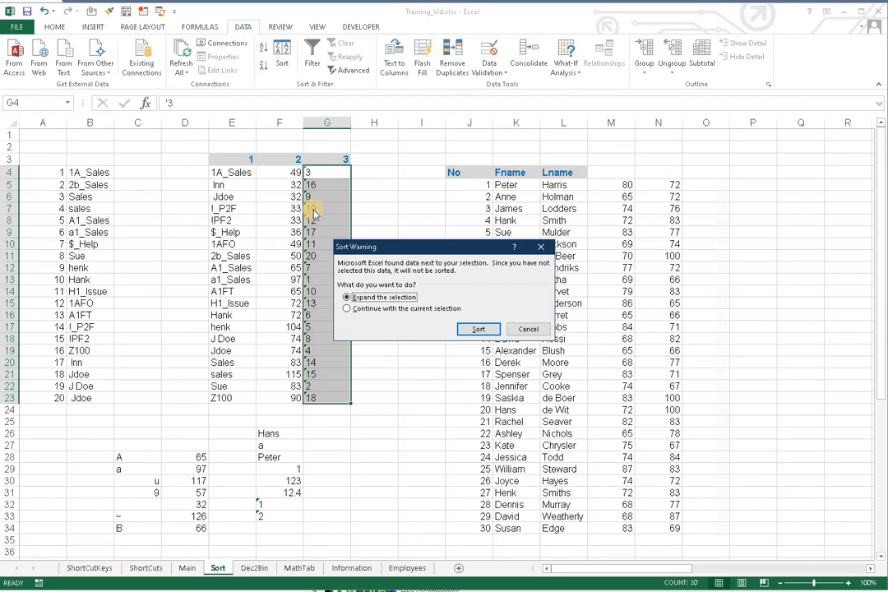
key(alt+c)
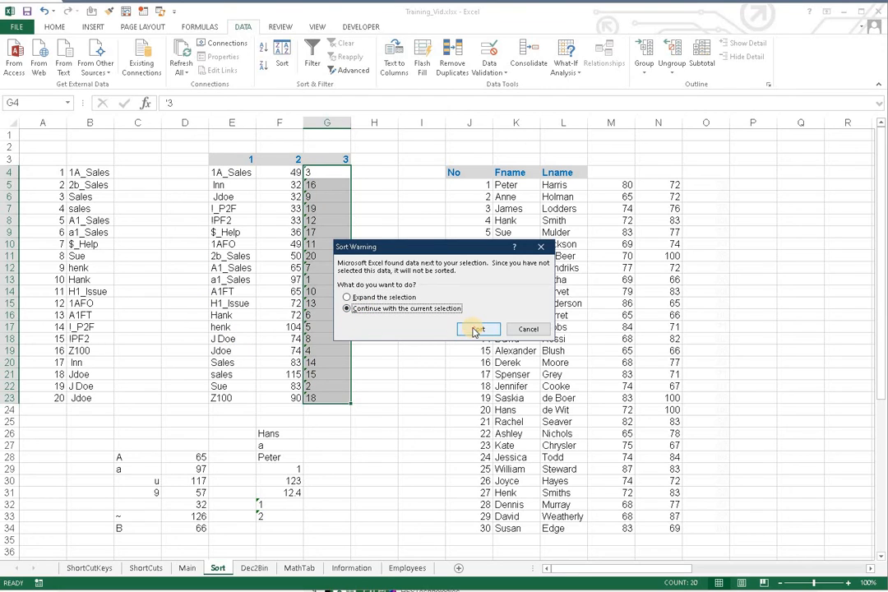
key(Return)
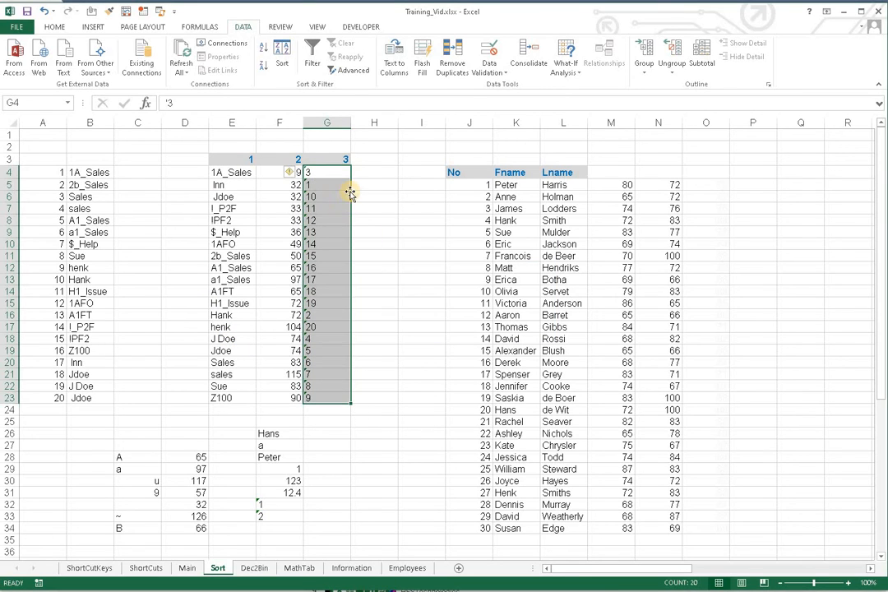
click(377, 244)
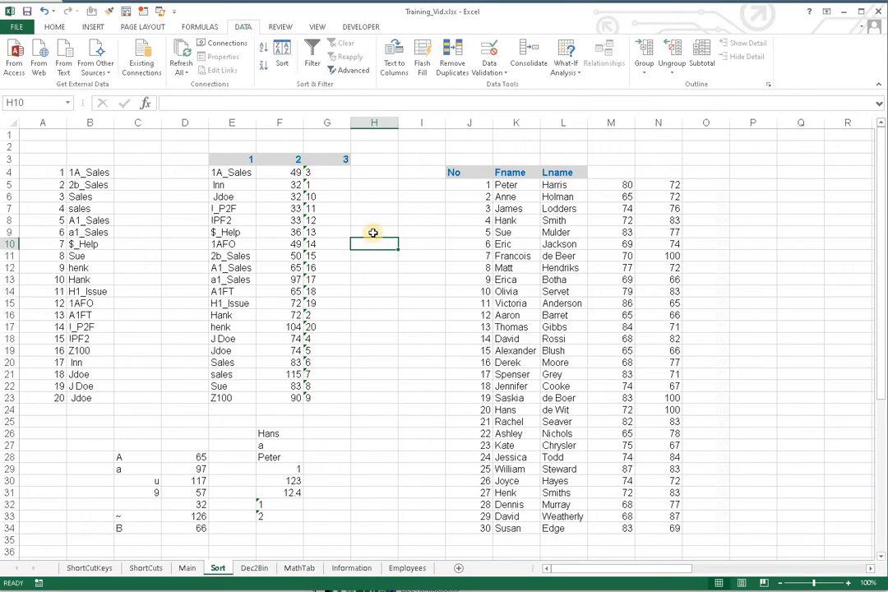
Repeat the ascending sort on G4:G23, again without expanding the selection to the adjacent data
drag(333, 174, 324, 396)
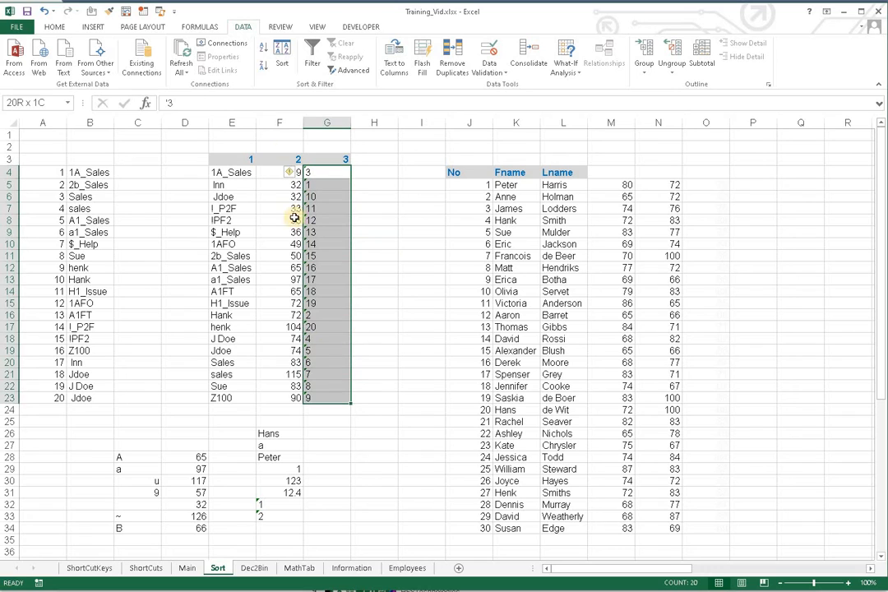
click(263, 63)
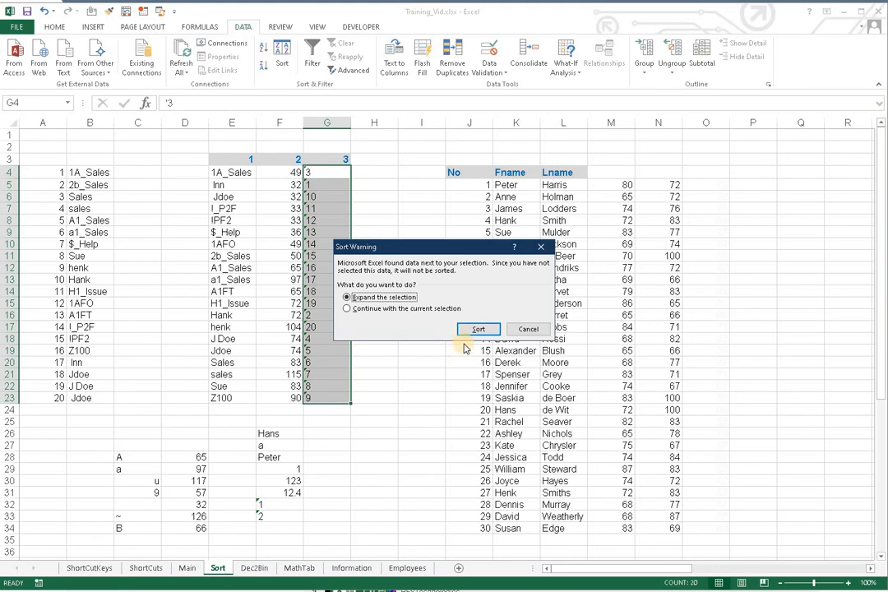
click(403, 311)
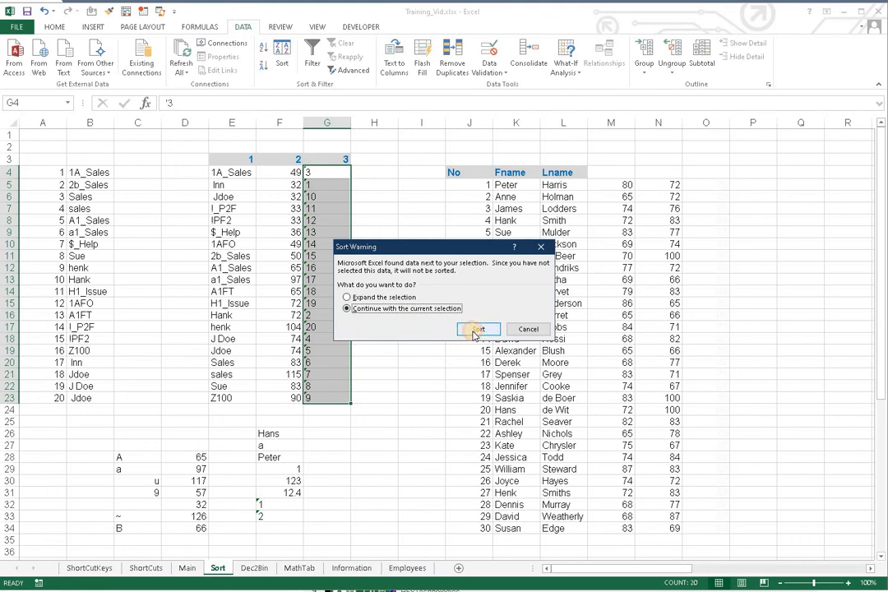
click(475, 331)
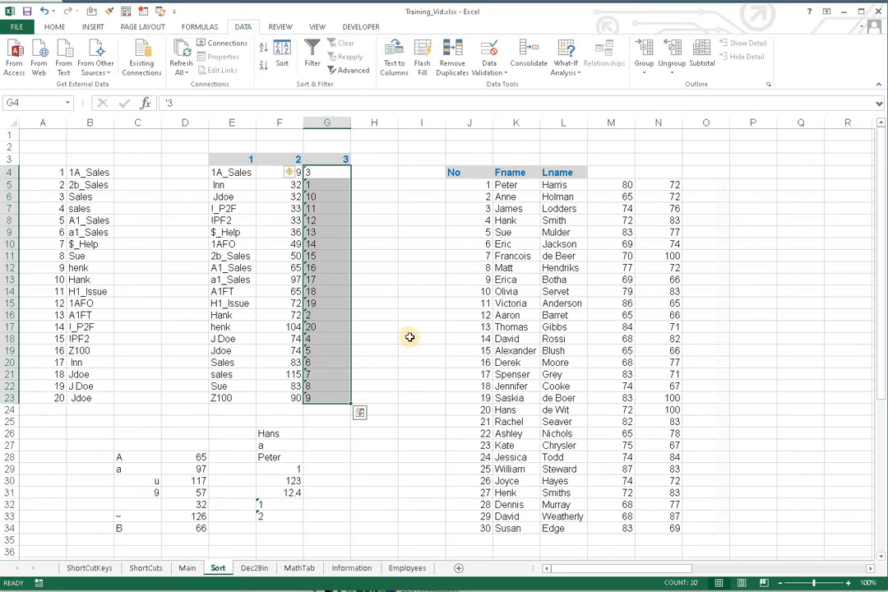
Examine the order of the text numbers in G5:G15 and the entry above them in G4
click(321, 186)
drag(323, 186, 319, 304)
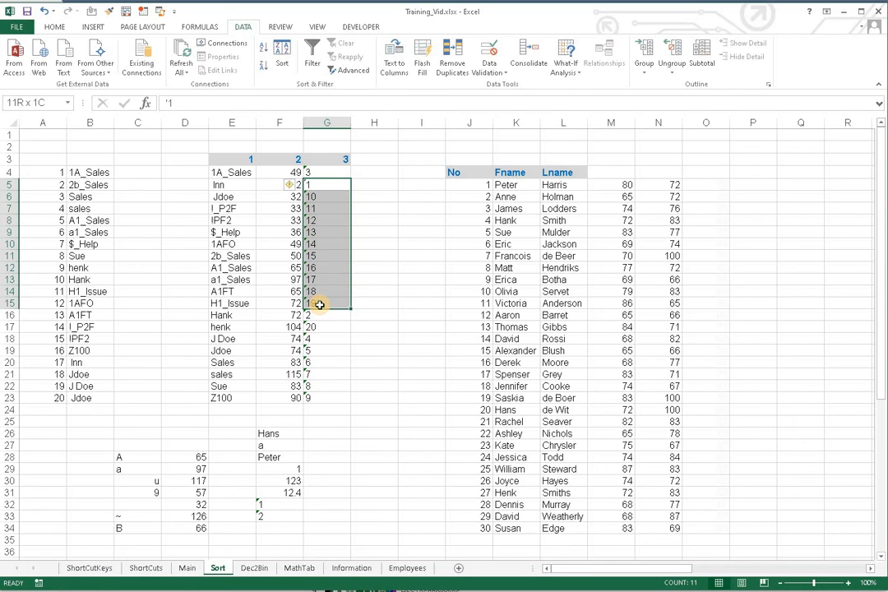
click(333, 173)
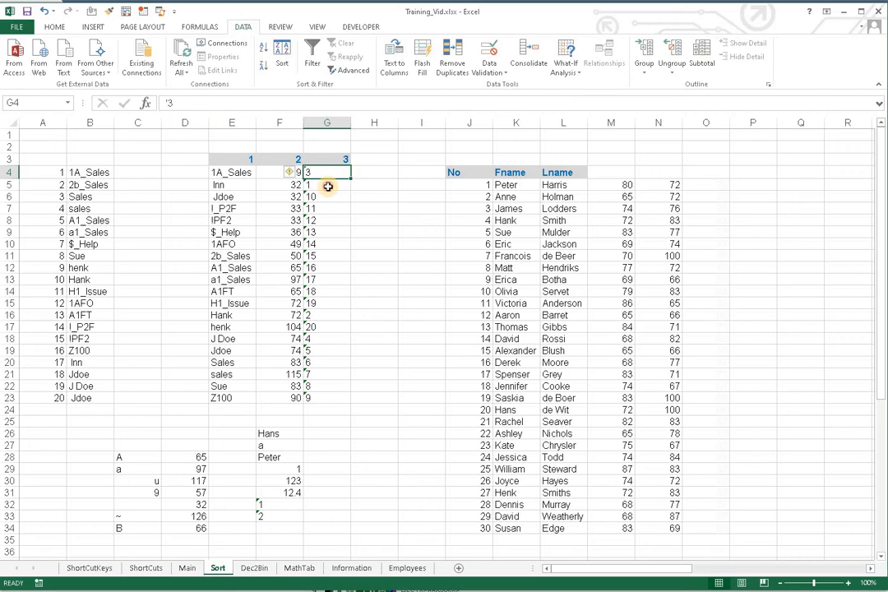
click(329, 191)
drag(329, 191, 334, 304)
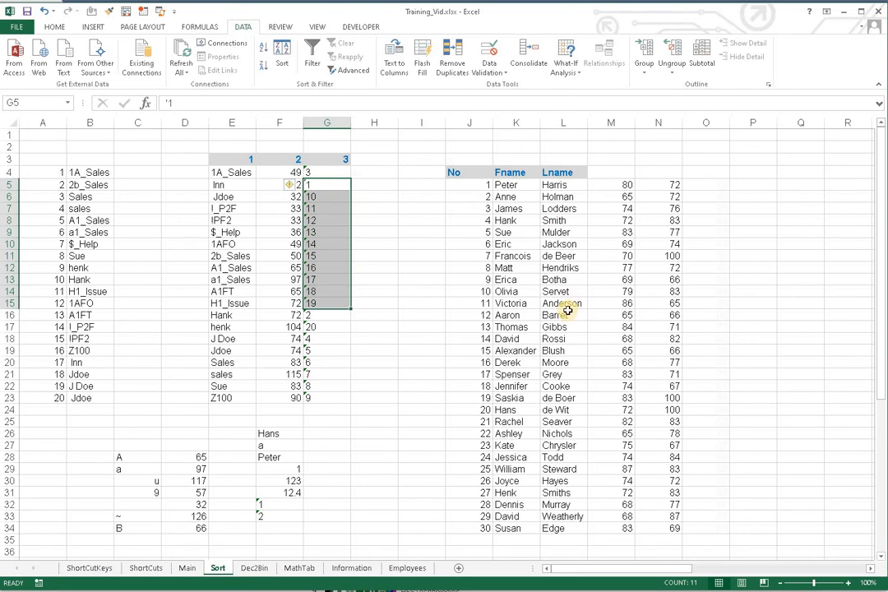
Sort the name table by Lname from A to Z and review the groups of last names sharing an initial
click(563, 185)
click(263, 46)
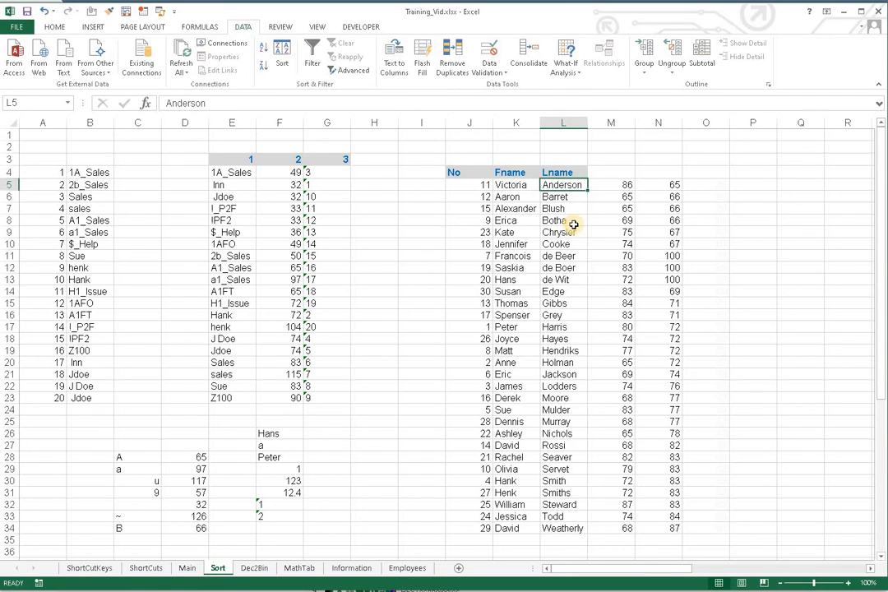
drag(557, 255, 557, 279)
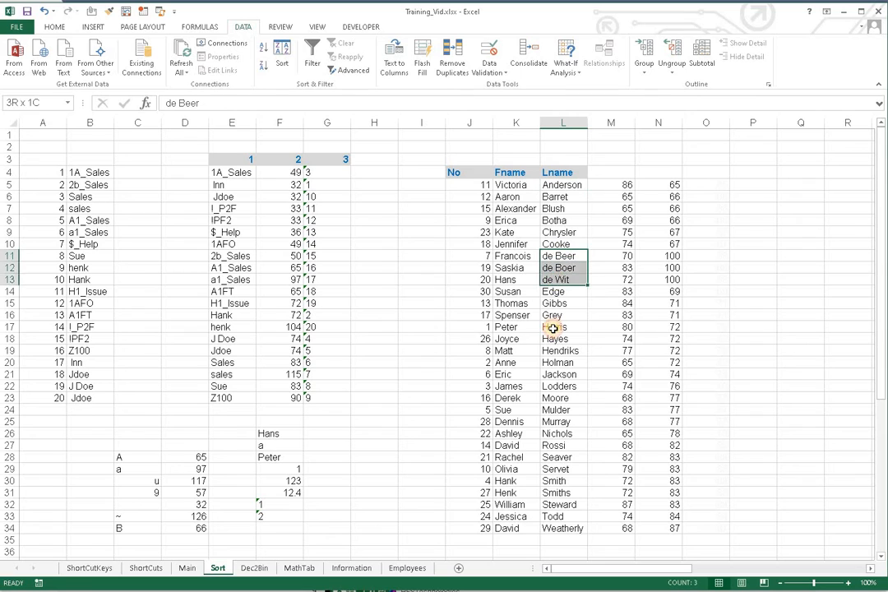
drag(557, 327, 559, 357)
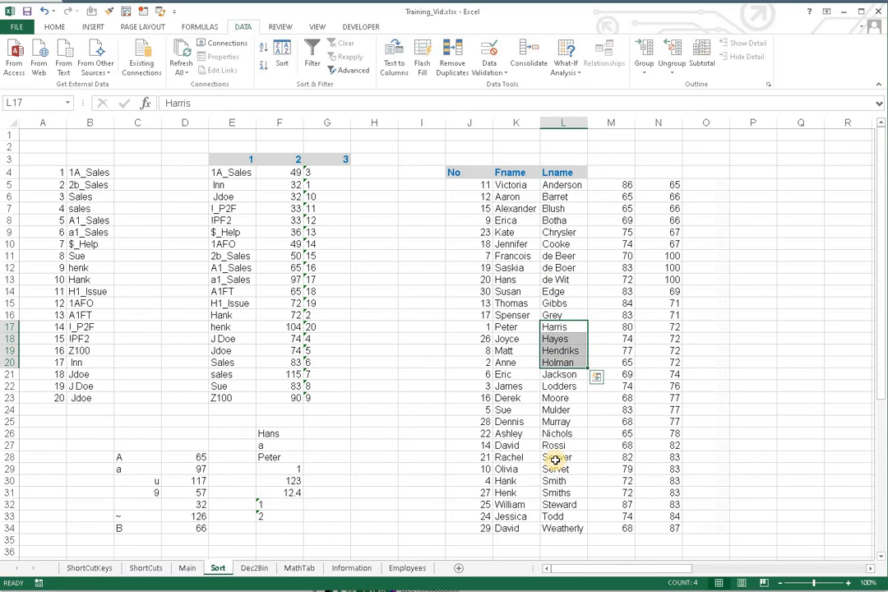
drag(557, 458, 560, 503)
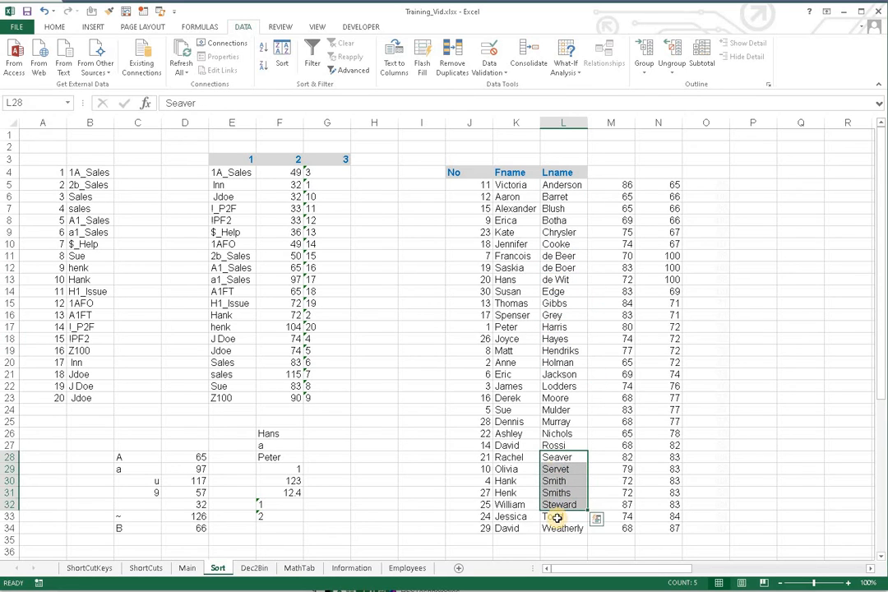
Examine how the text numbers in column G are grouped by their first character, including the entry in G4
drag(315, 186, 333, 301)
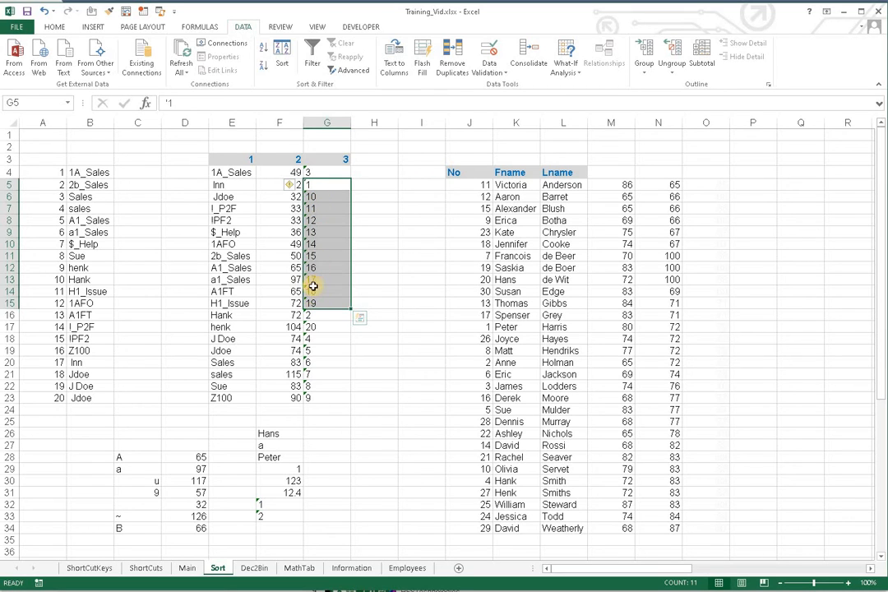
click(311, 173)
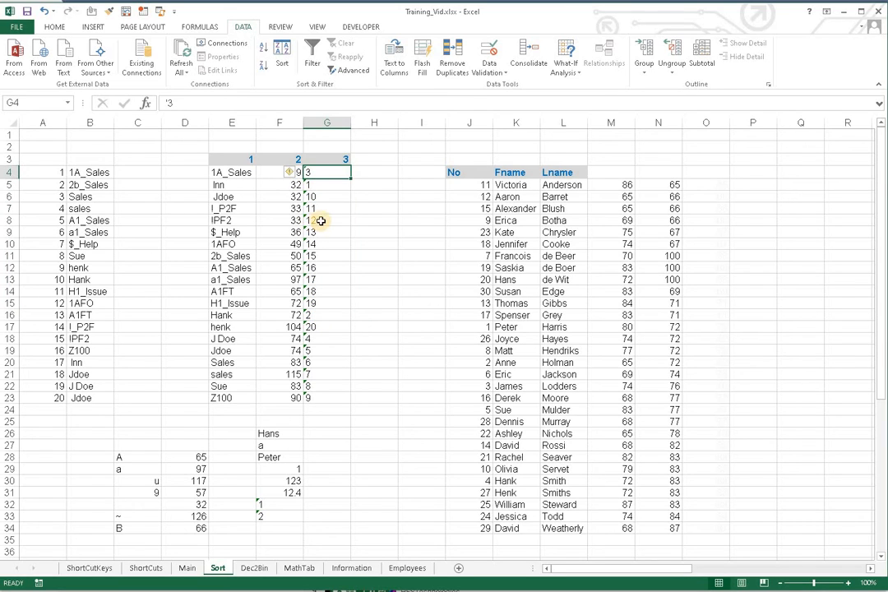
click(320, 221)
click(312, 174)
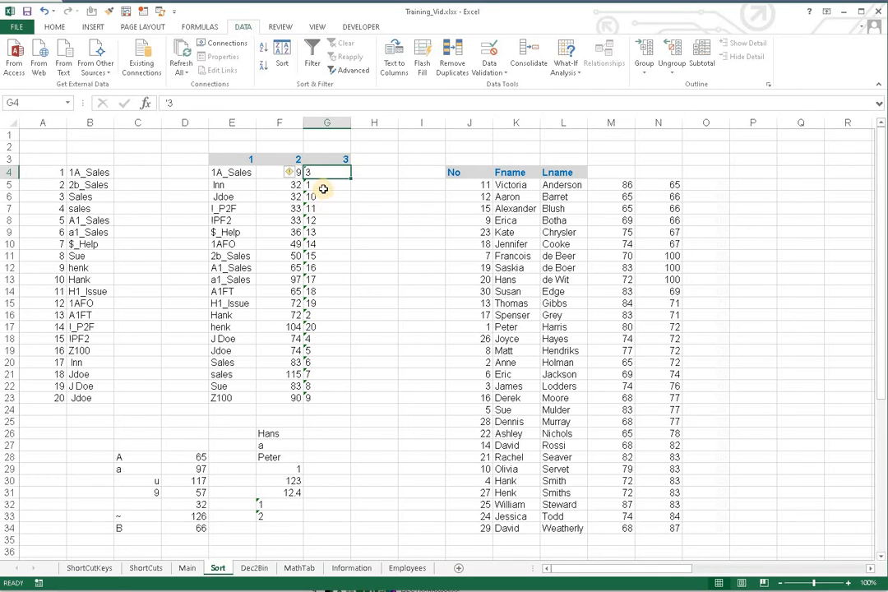
drag(324, 183, 314, 323)
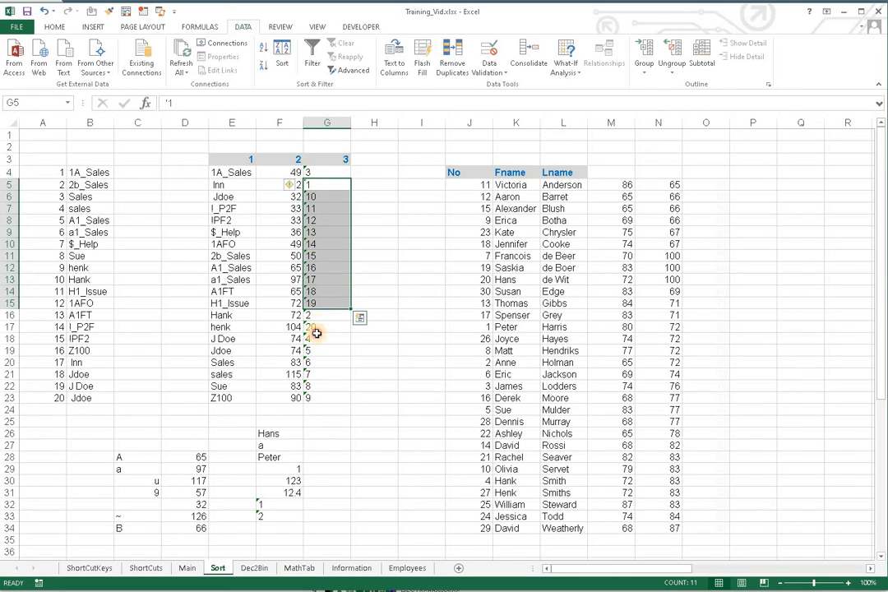
click(316, 329)
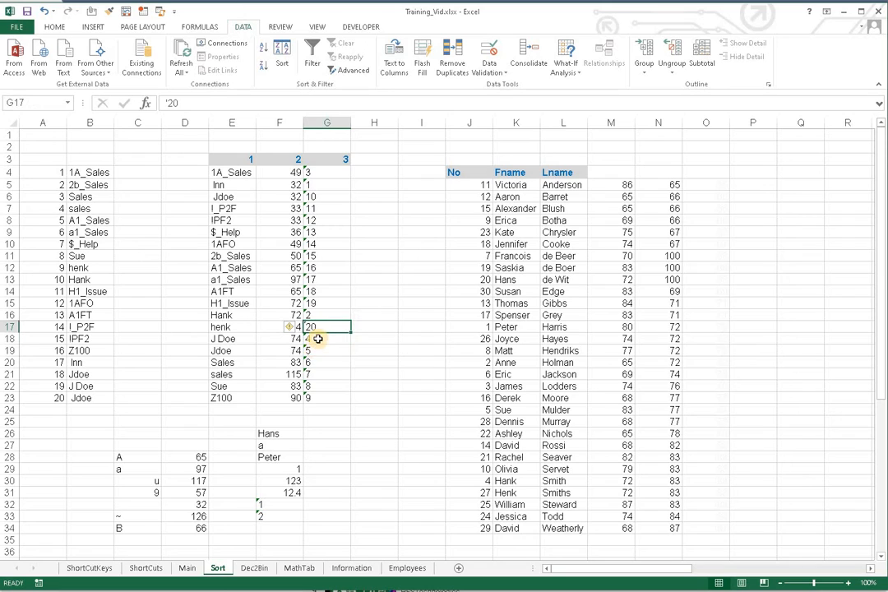
click(319, 340)
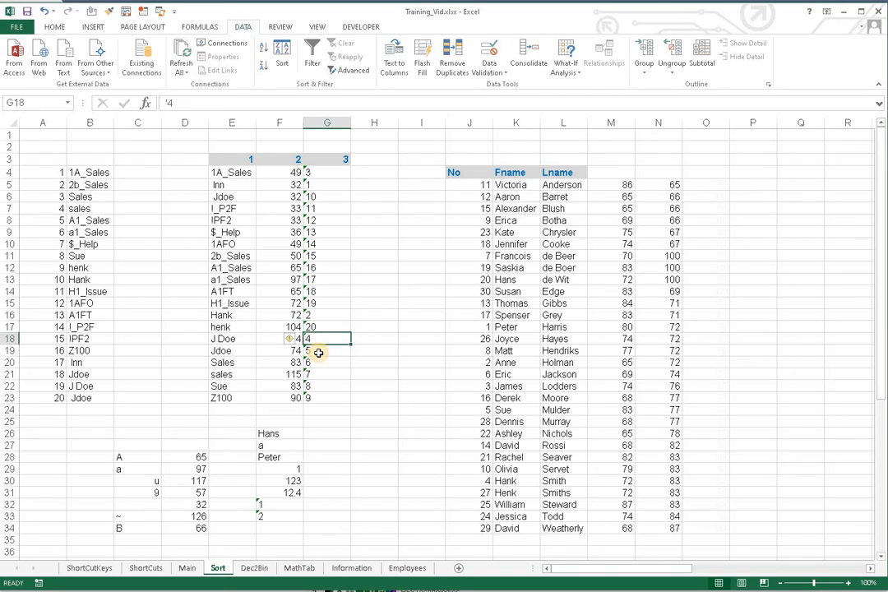
drag(311, 344, 318, 399)
click(327, 173)
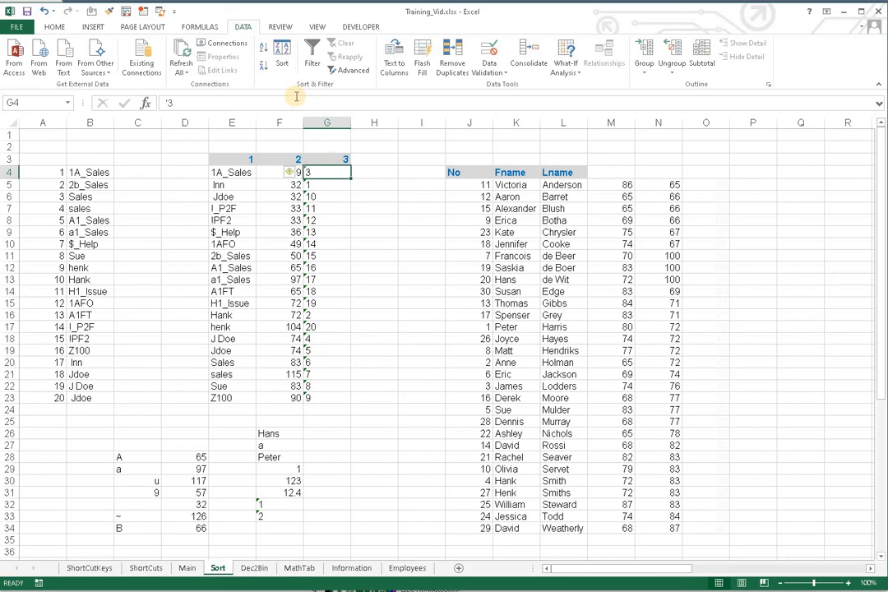
Recommit the text value '3 in G4 and sort the list in columns E to G by column G, A to Z
click(294, 100)
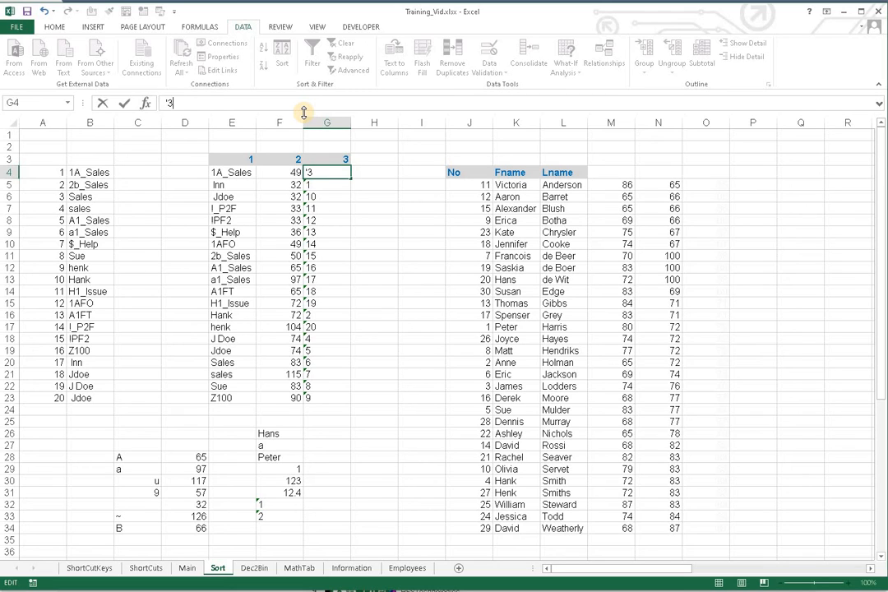
key(Return)
drag(325, 170, 333, 282)
key(Right)
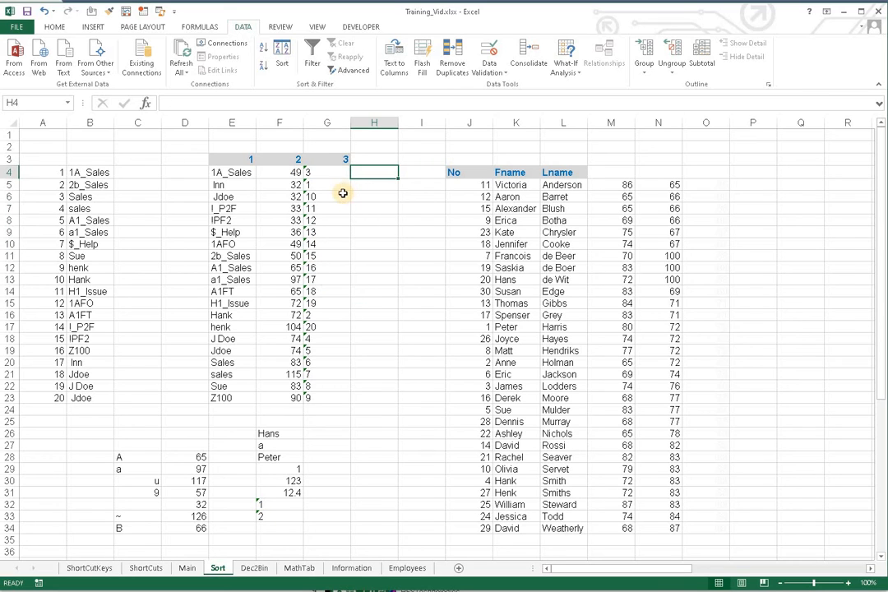
key(Left)
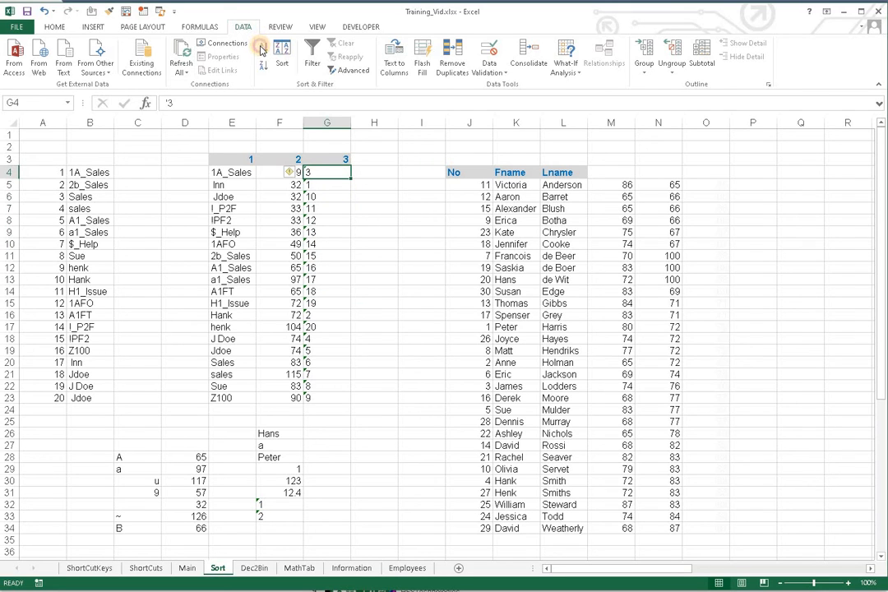
click(262, 50)
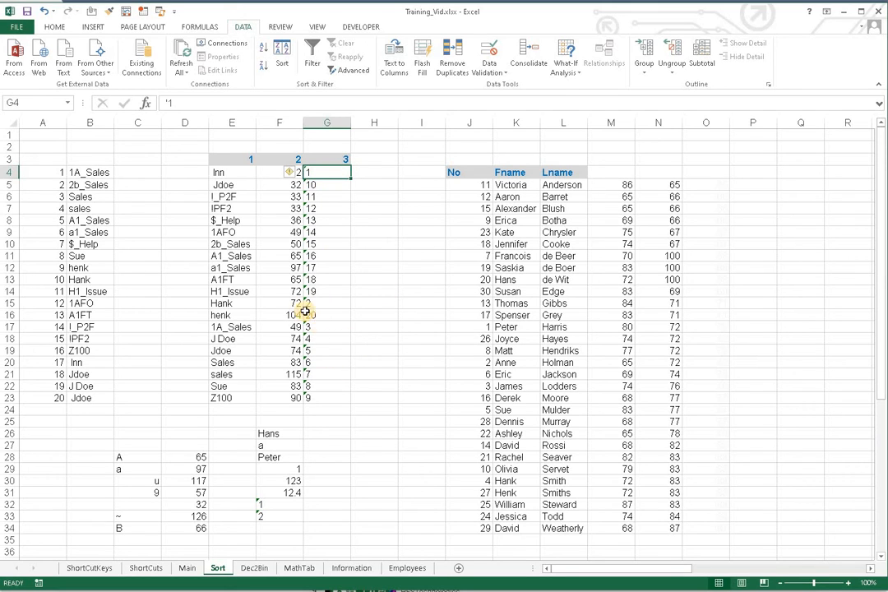
Review the sorted order in column G, comparing G4:G14 with the entries down to G23
click(341, 210)
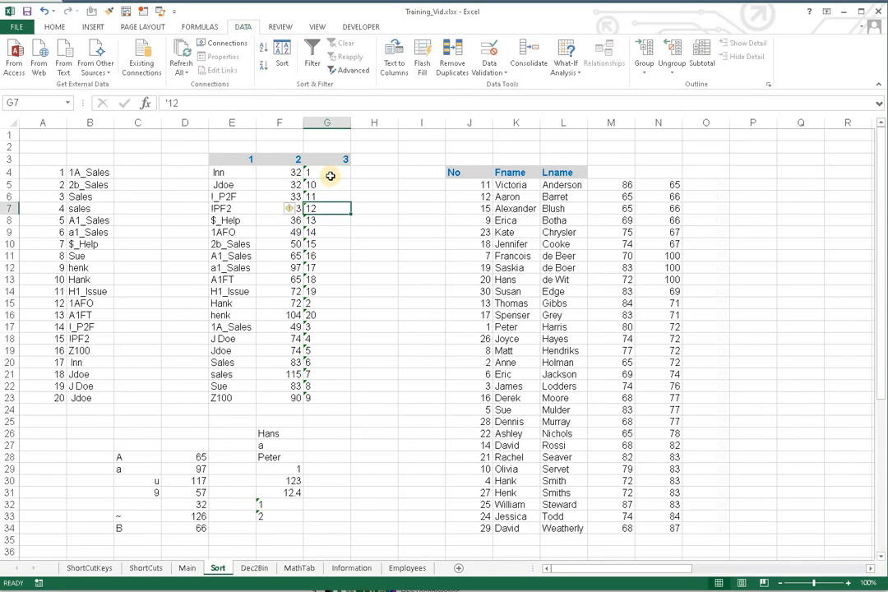
click(330, 171)
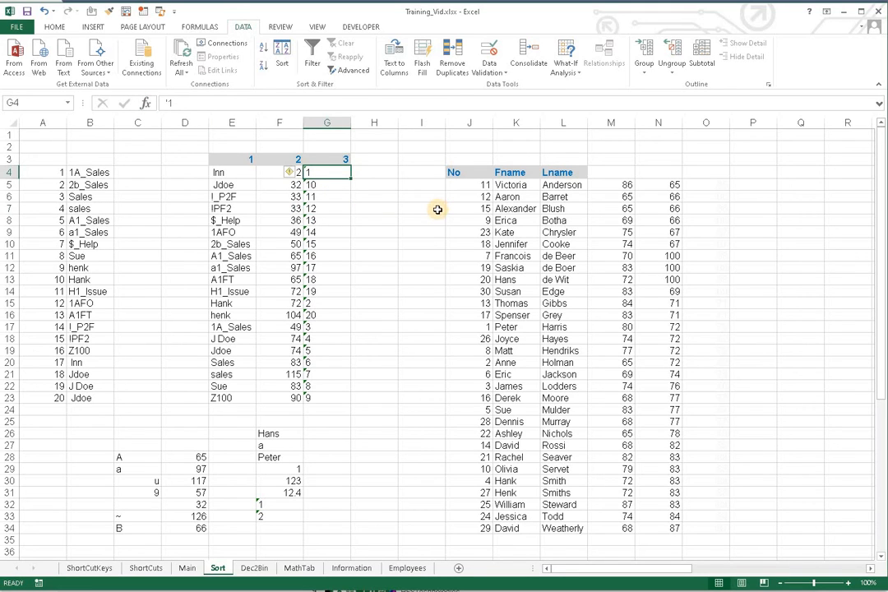
drag(327, 175, 324, 290)
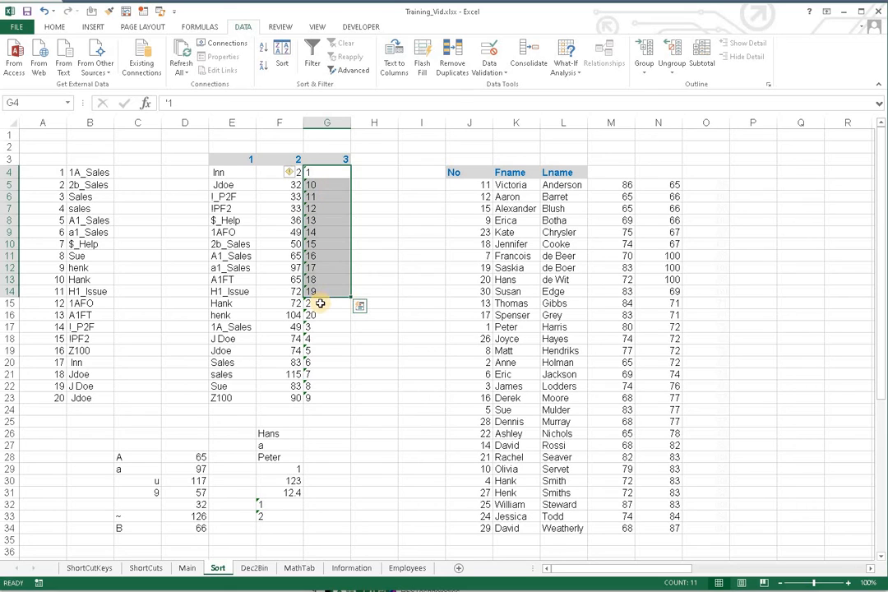
drag(320, 305, 322, 397)
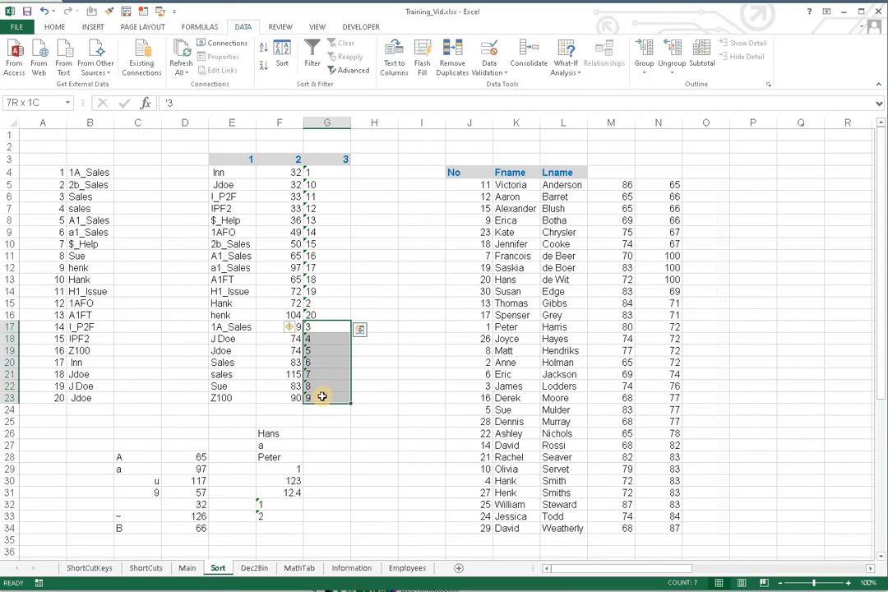
Compare the ordering of the text numbers in G4:G23 with the last names in L11:L13
click(312, 174)
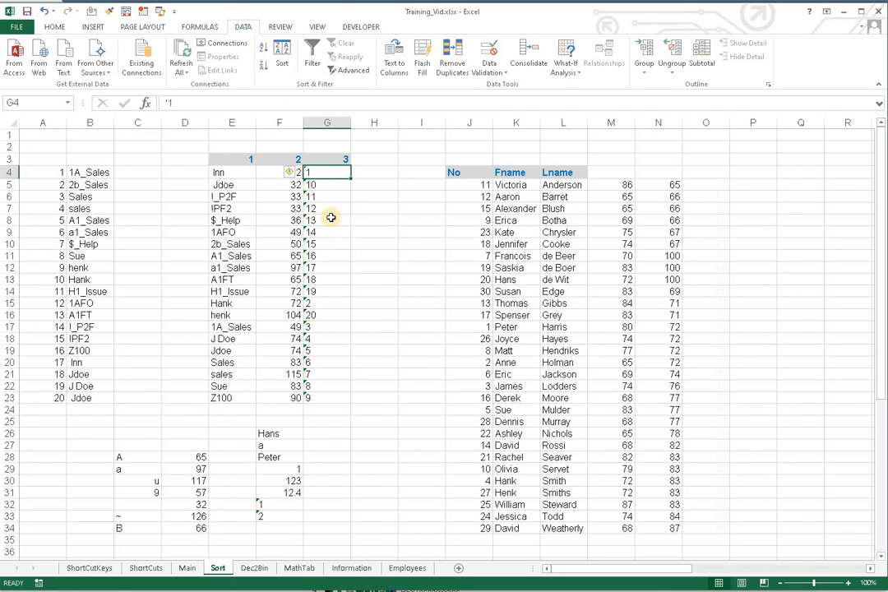
drag(328, 172, 337, 399)
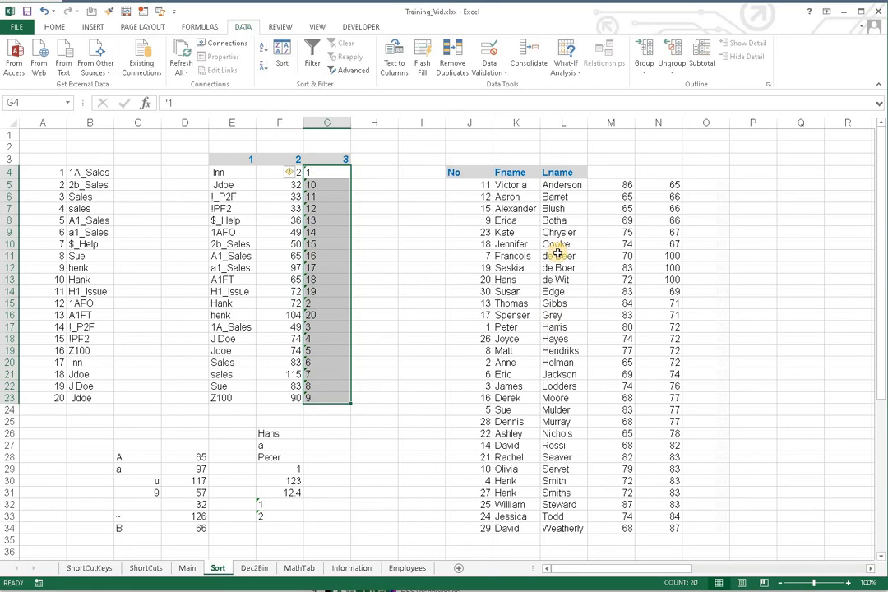
drag(558, 254, 561, 280)
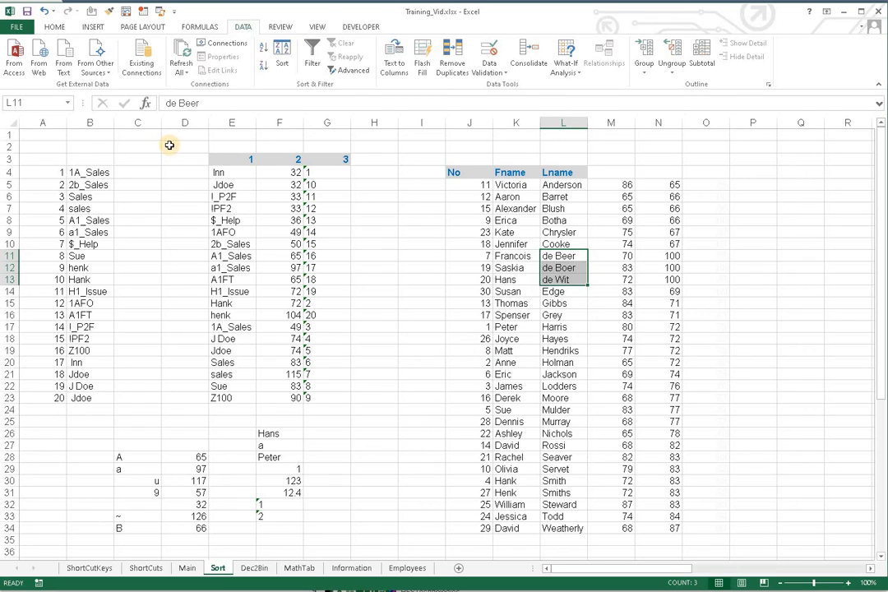
Sort the list in columns E to G by column 1 on values, A to Z, treating the first row as headers
click(282, 56)
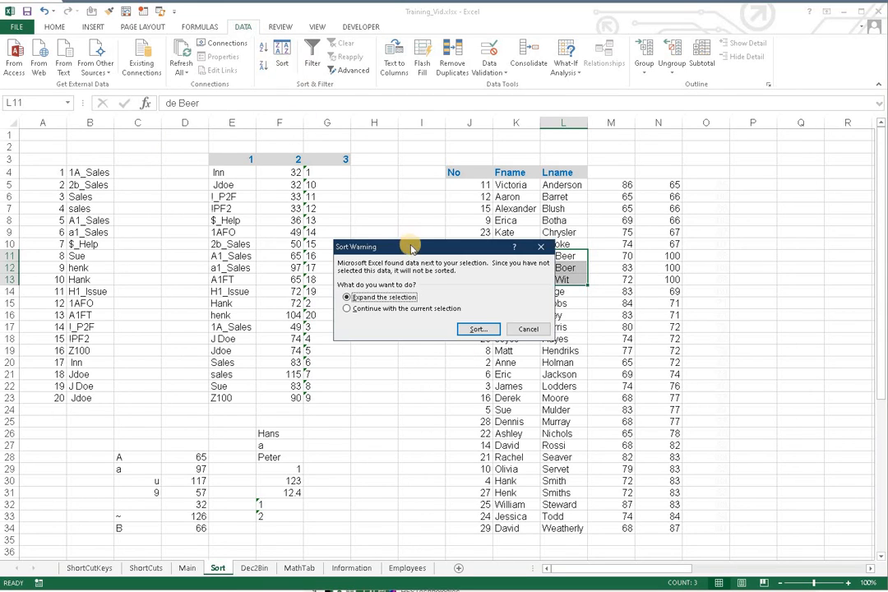
click(512, 328)
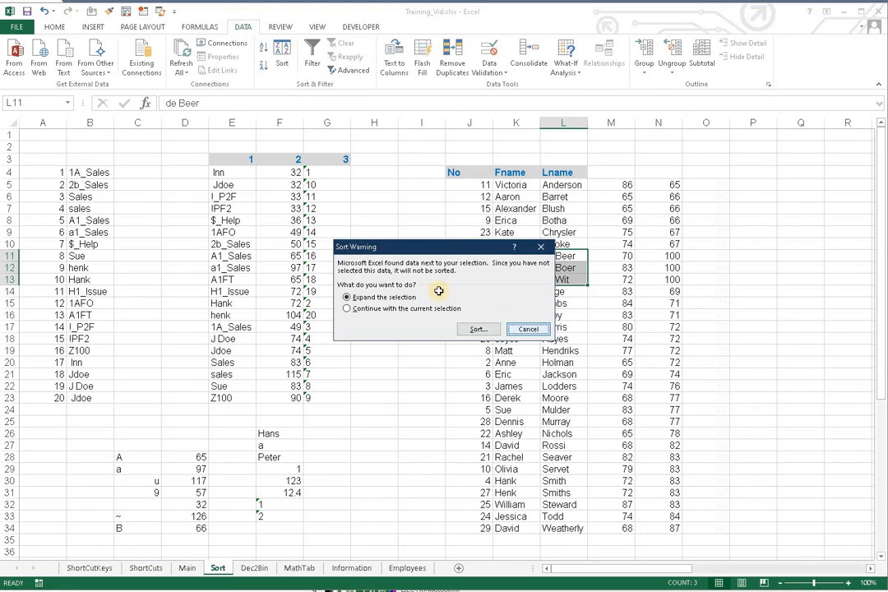
click(238, 185)
click(281, 53)
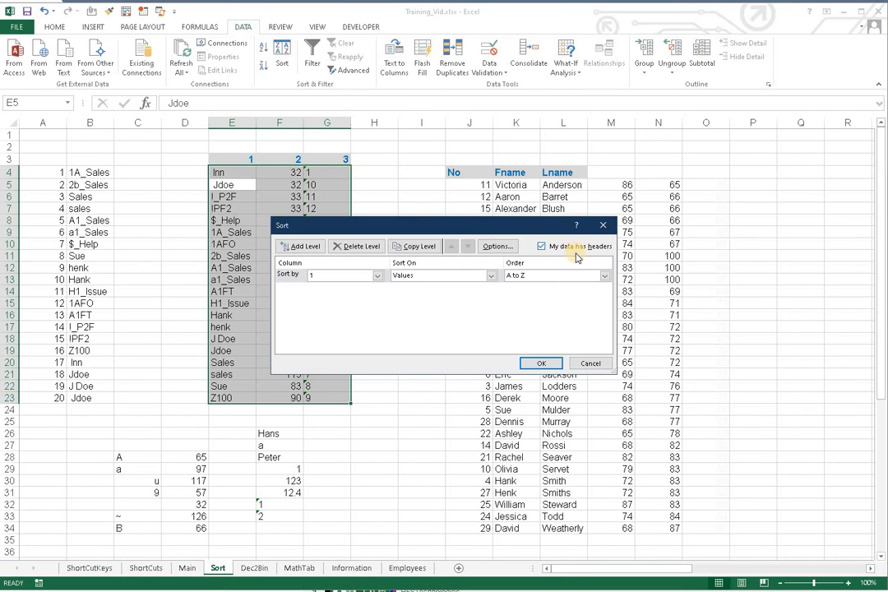
click(542, 363)
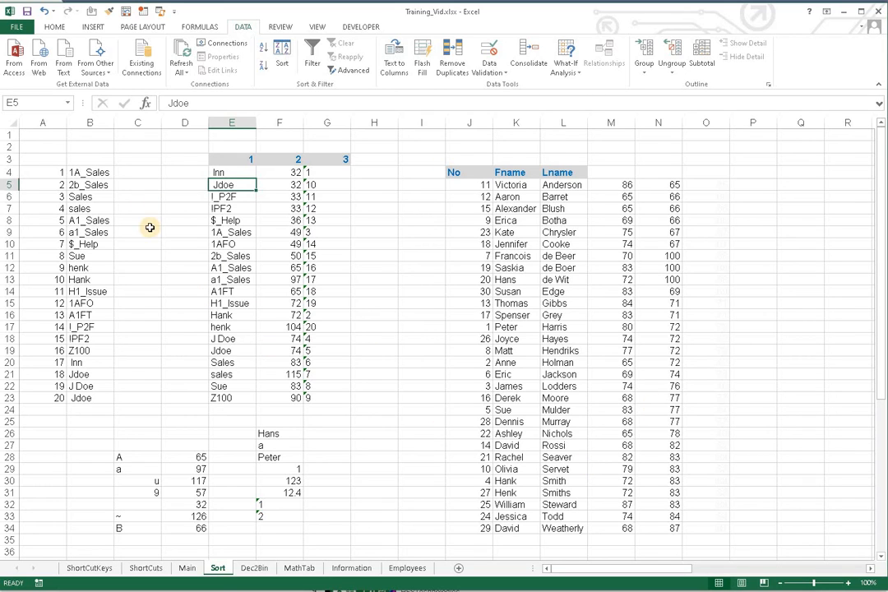
Examine the available sort and filter commands and the custom sort settings for the list in columns A and B
click(106, 162)
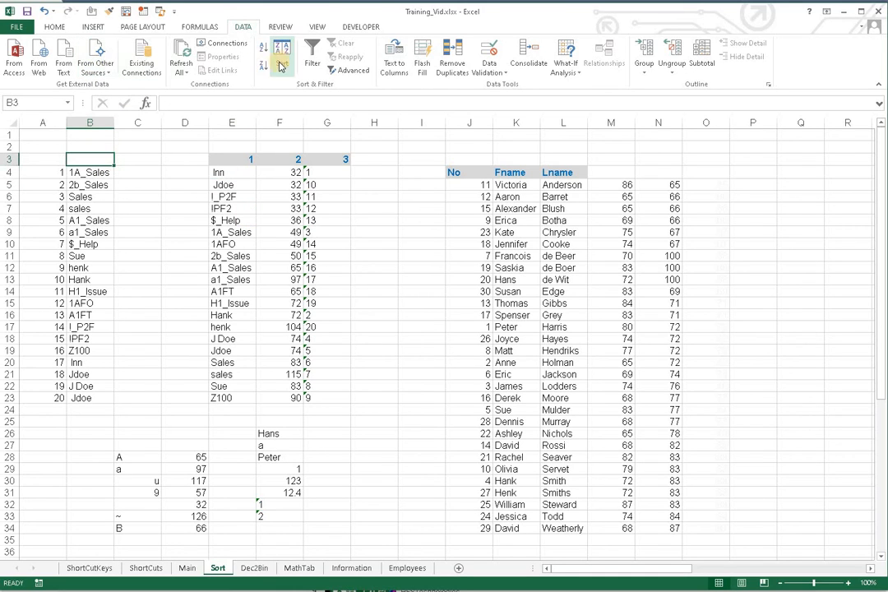
click(53, 27)
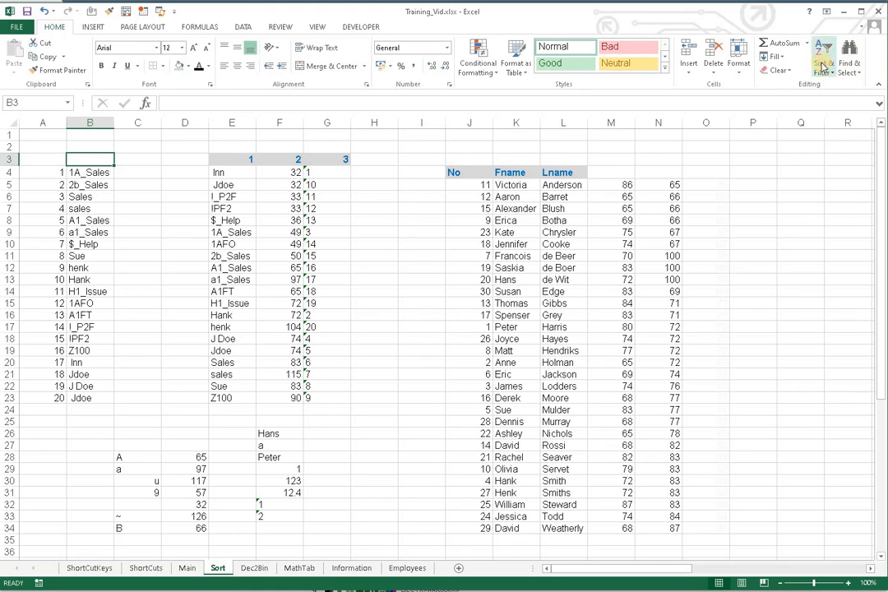
click(828, 67)
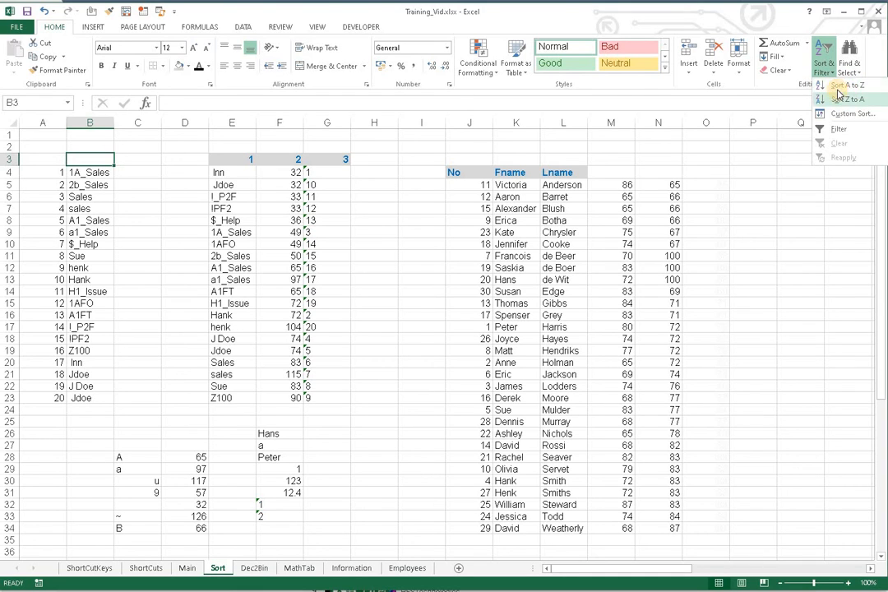
click(243, 27)
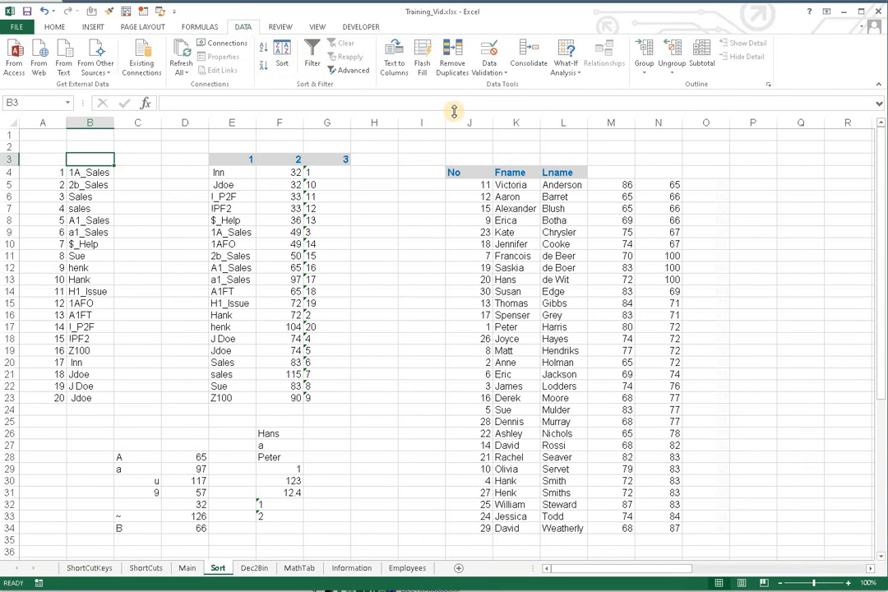
click(288, 63)
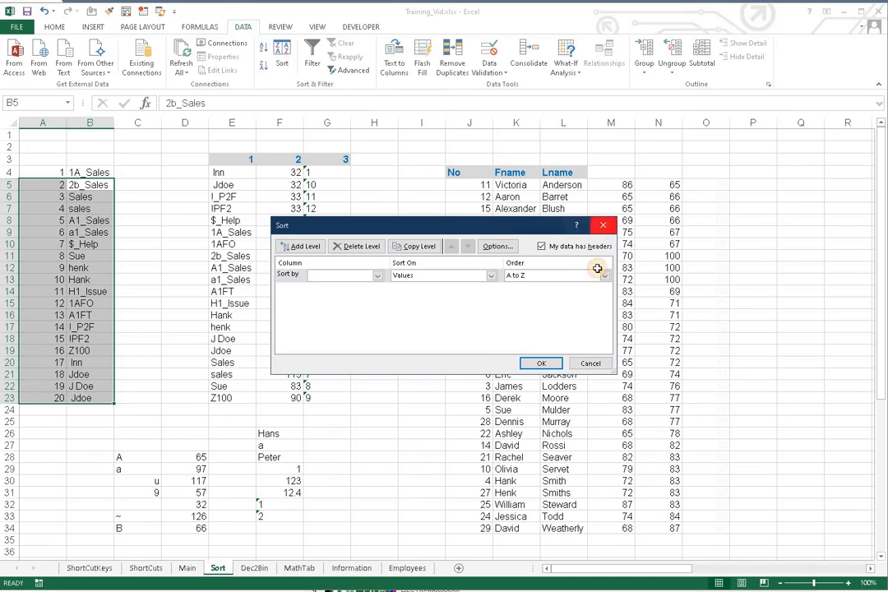
click(604, 228)
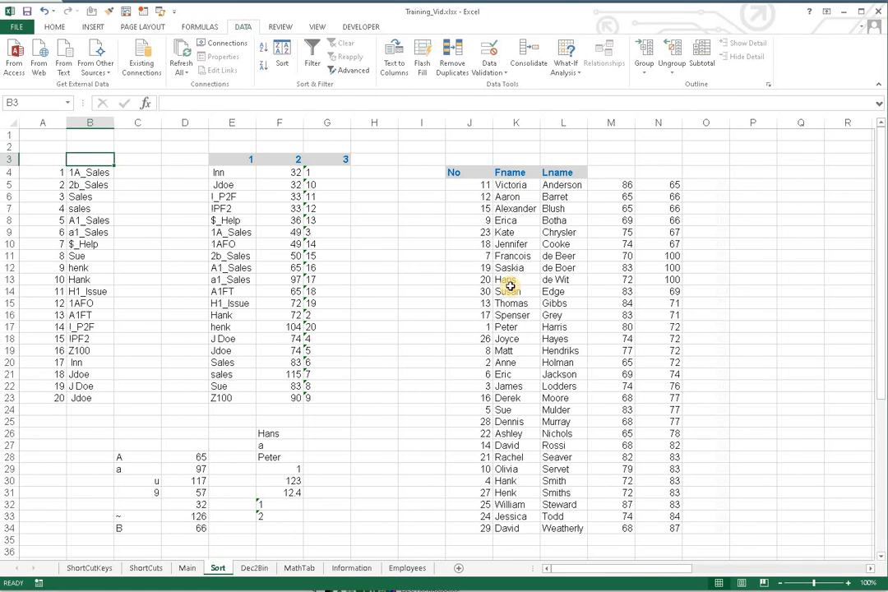
Sort the name table by Lname from A to Z and again from Z to A, and review the last names in L8:L11
click(557, 188)
click(267, 51)
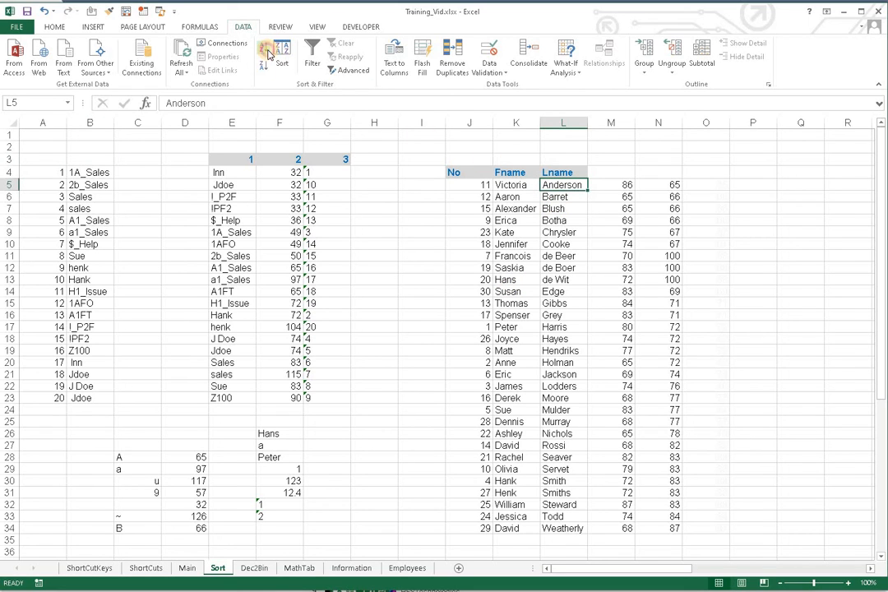
click(263, 65)
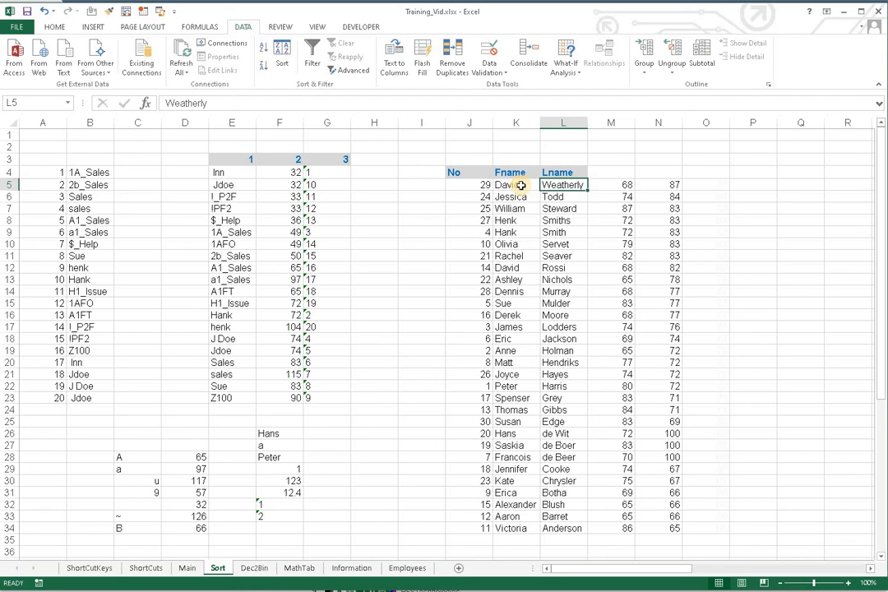
drag(562, 223, 564, 256)
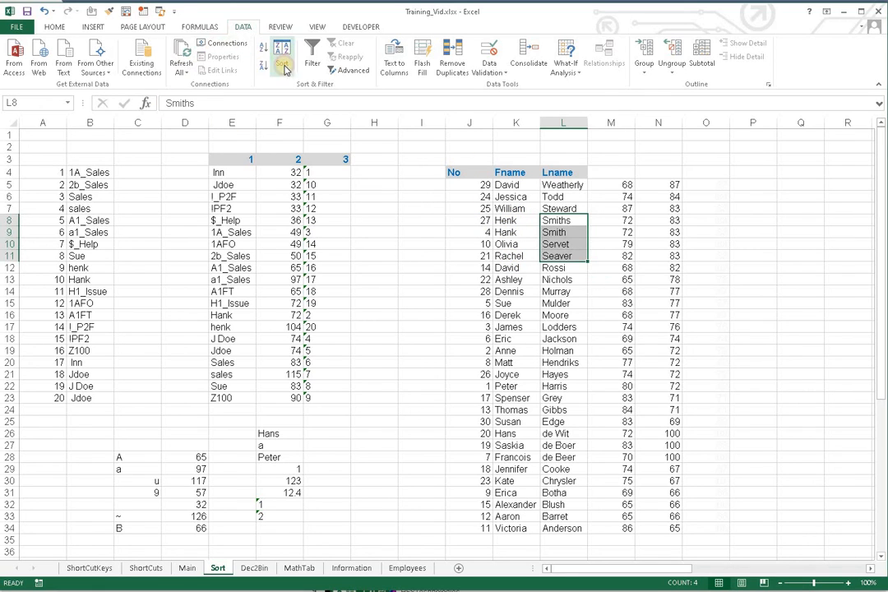
click(526, 329)
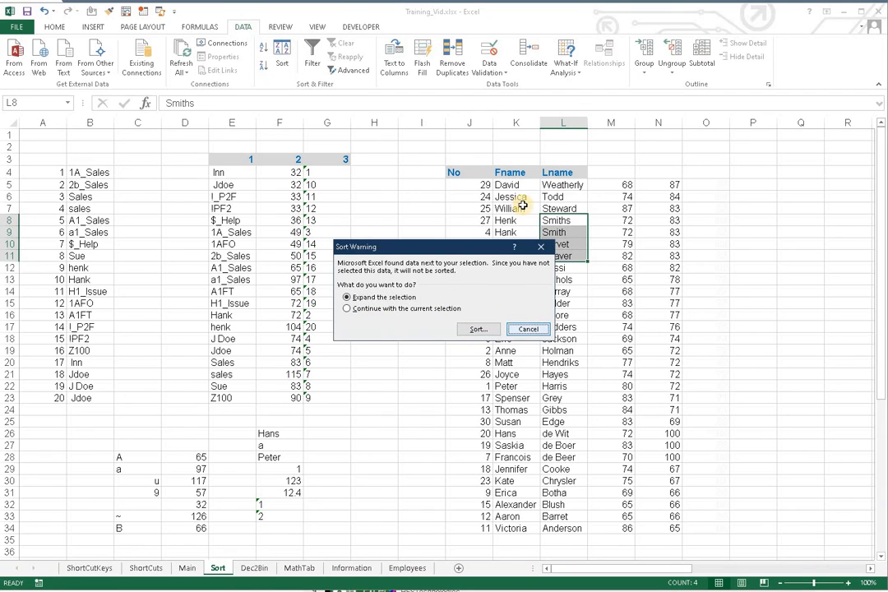
Open the custom sort settings for the name table and set the first level to Lname on values, A to Z
click(512, 197)
key(Up)
key(Left)
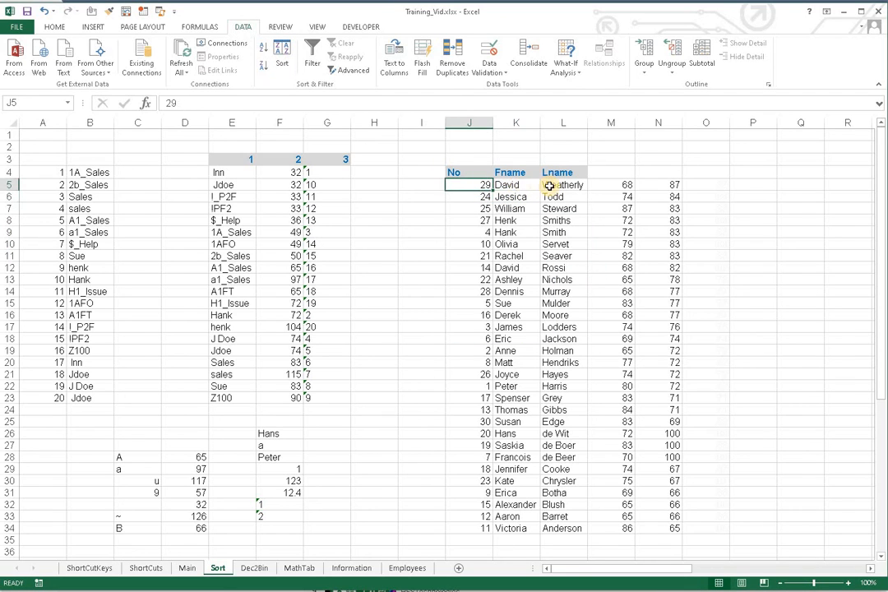
key(Right)
key(Right)
click(283, 64)
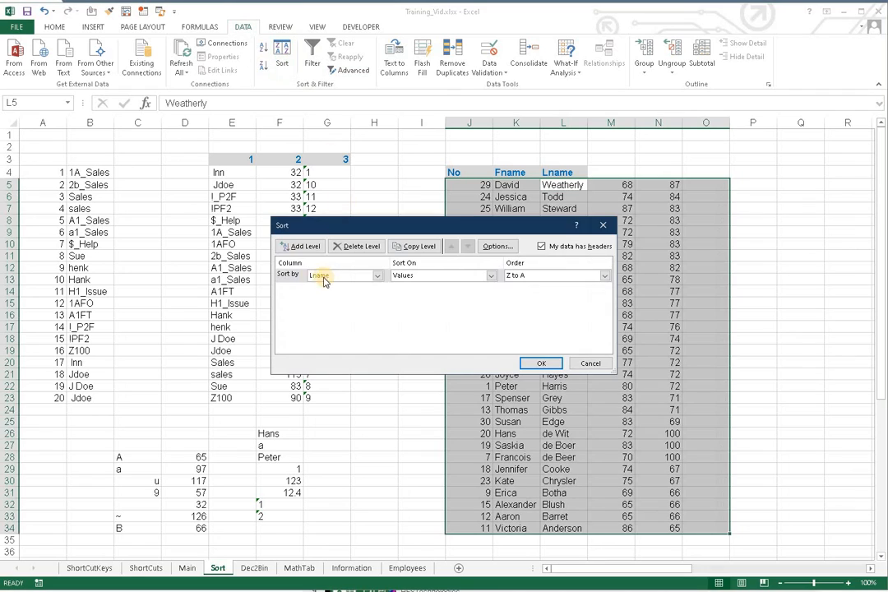
click(378, 276)
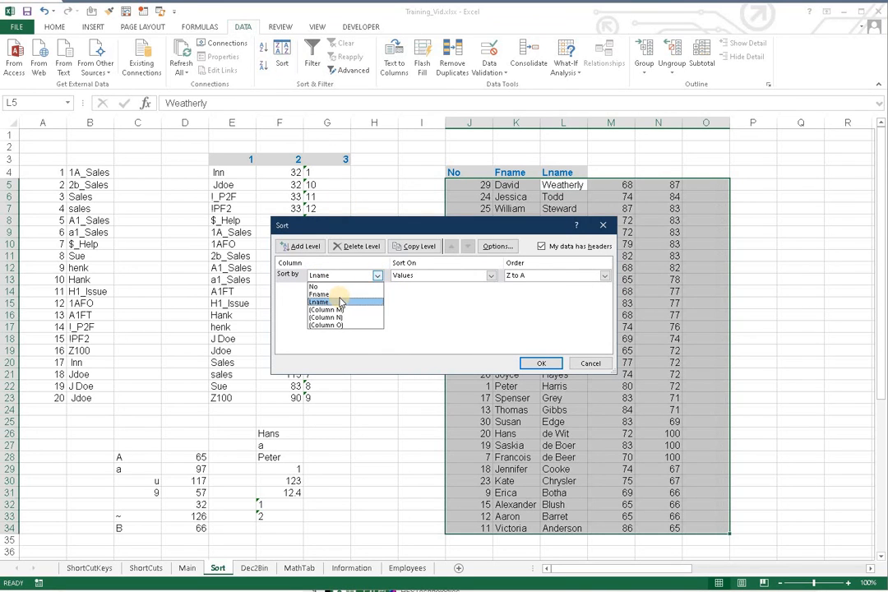
click(332, 295)
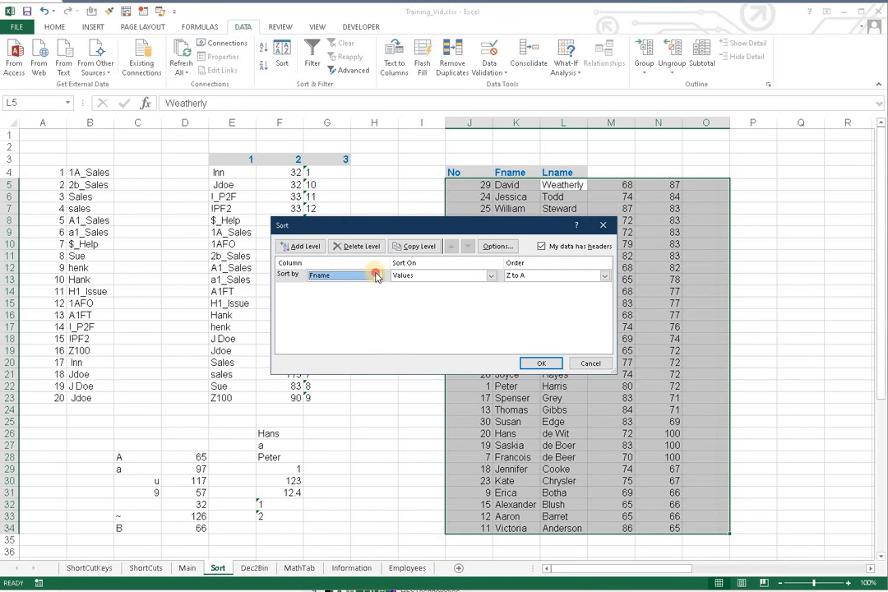
click(377, 277)
click(325, 305)
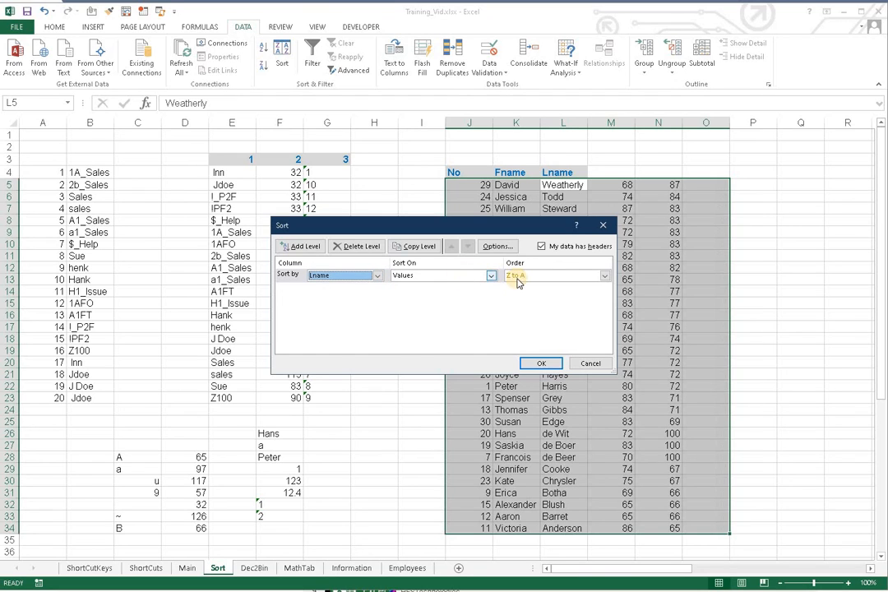
click(600, 282)
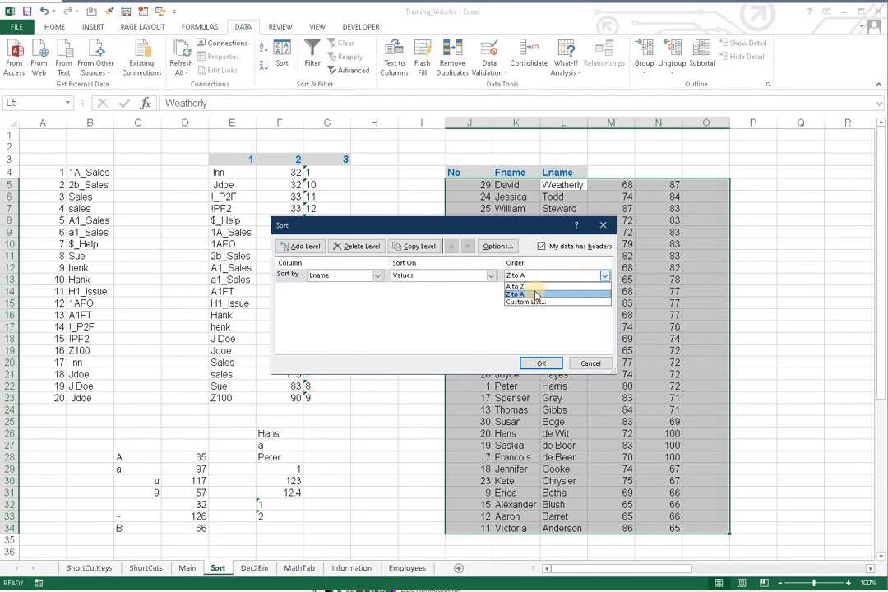
click(531, 286)
Add a second sort level by Fname, Z to A, and apply the two-level sort to the name table
click(293, 250)
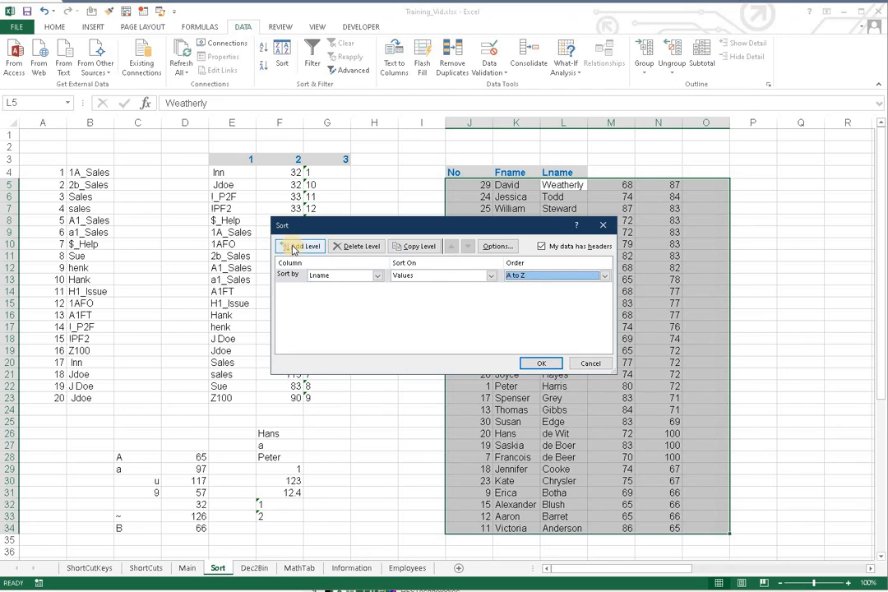
click(377, 289)
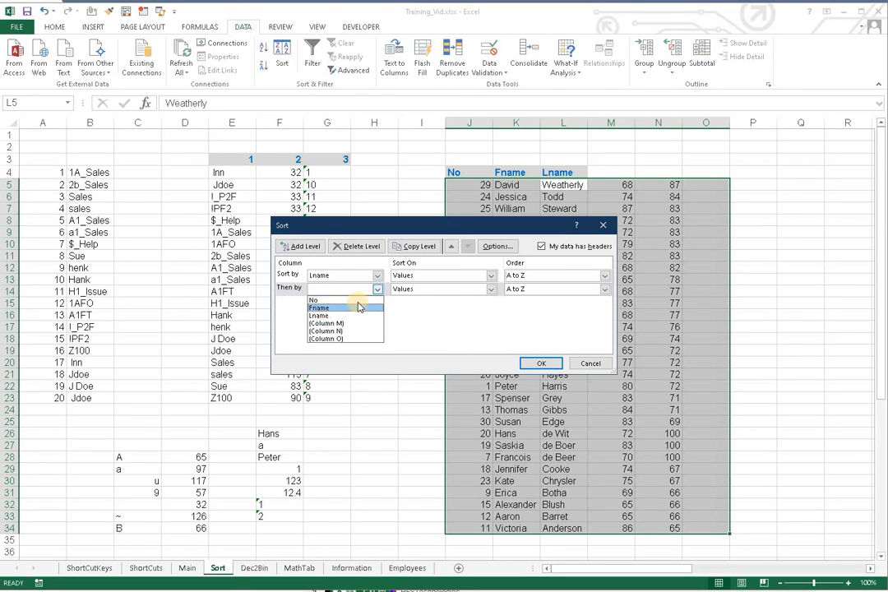
click(352, 307)
click(559, 292)
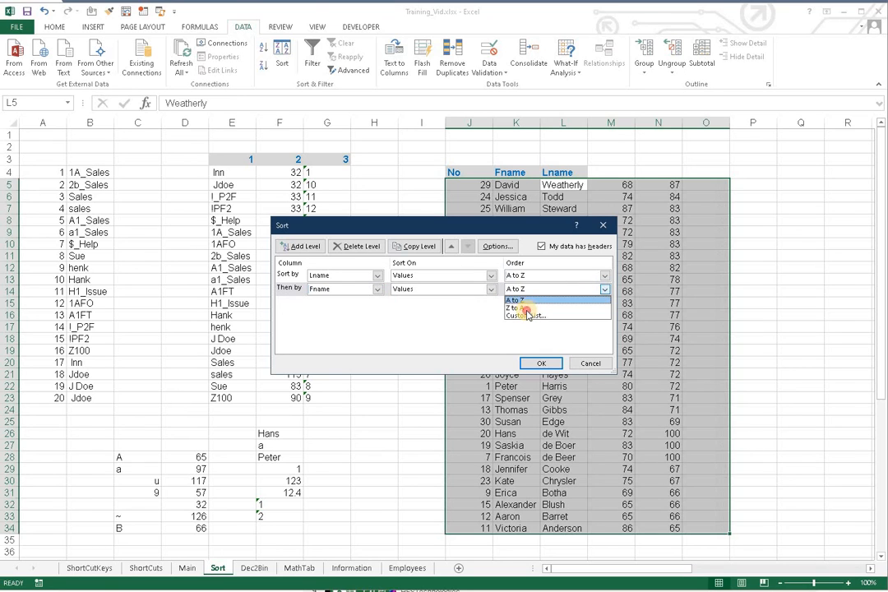
click(527, 305)
key(Return)
Review the order of the sorted name table, checking last names that share an initial in L28:L32, L11:L13 and L17:L20
click(563, 188)
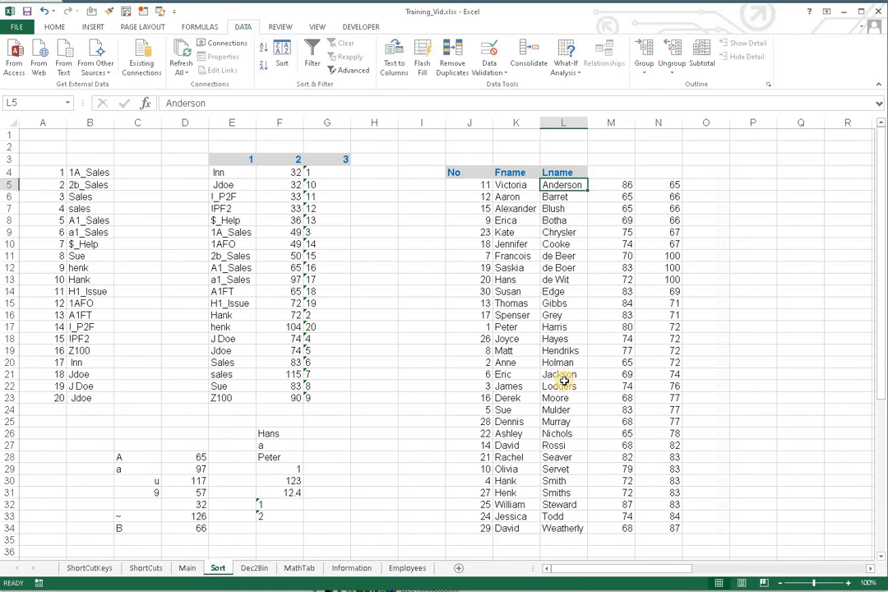
drag(562, 457, 567, 508)
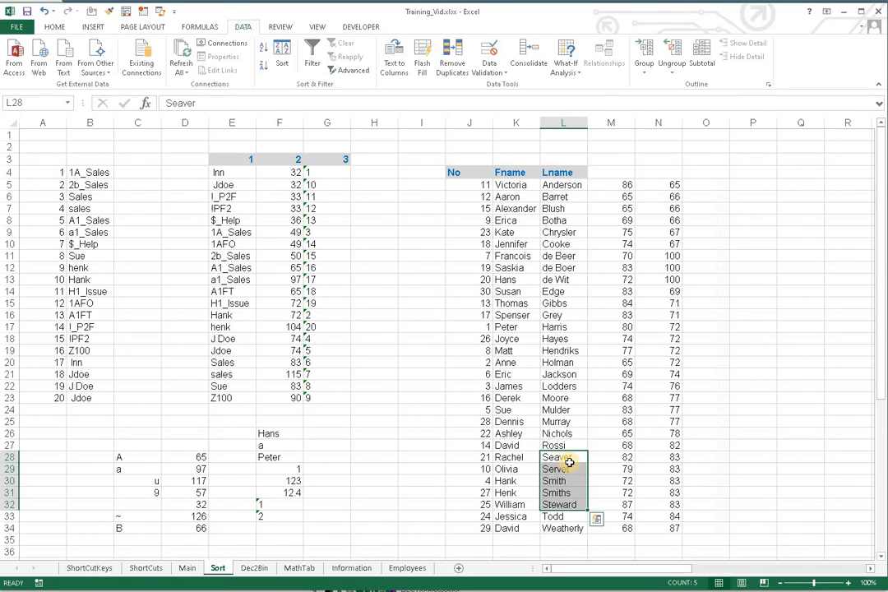
drag(559, 257, 555, 282)
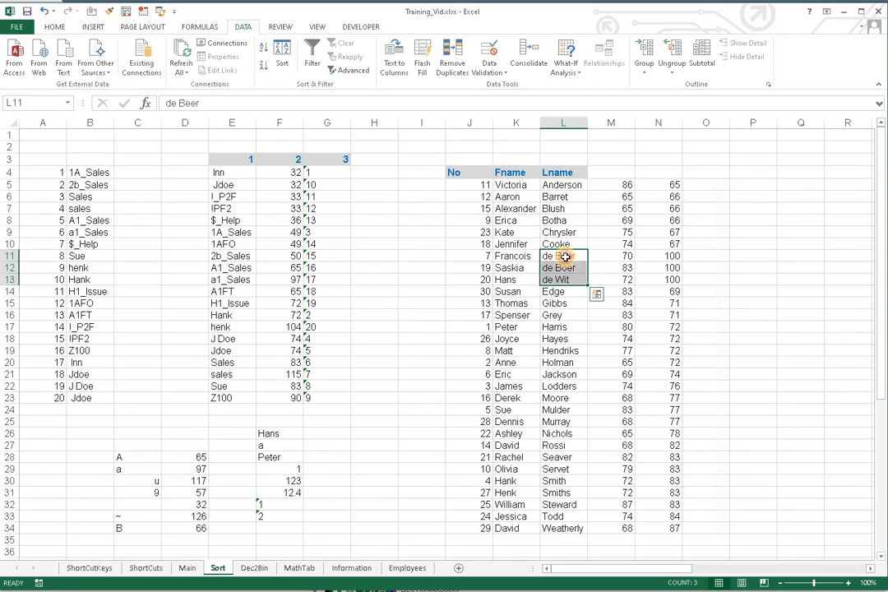
mouse_move(561, 255)
mouse_down()
mouse_move(569, 265)
mouse_move(554, 269)
mouse_up()
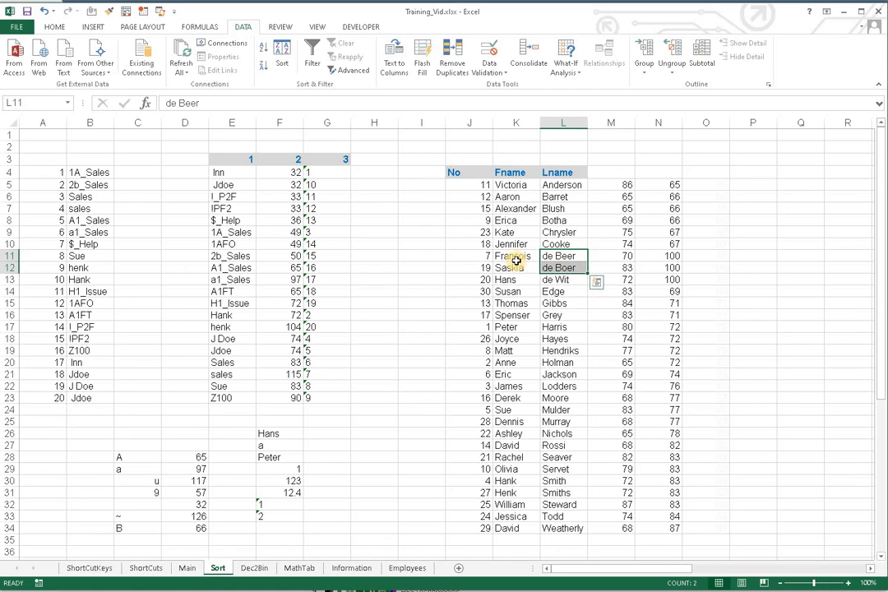
click(510, 258)
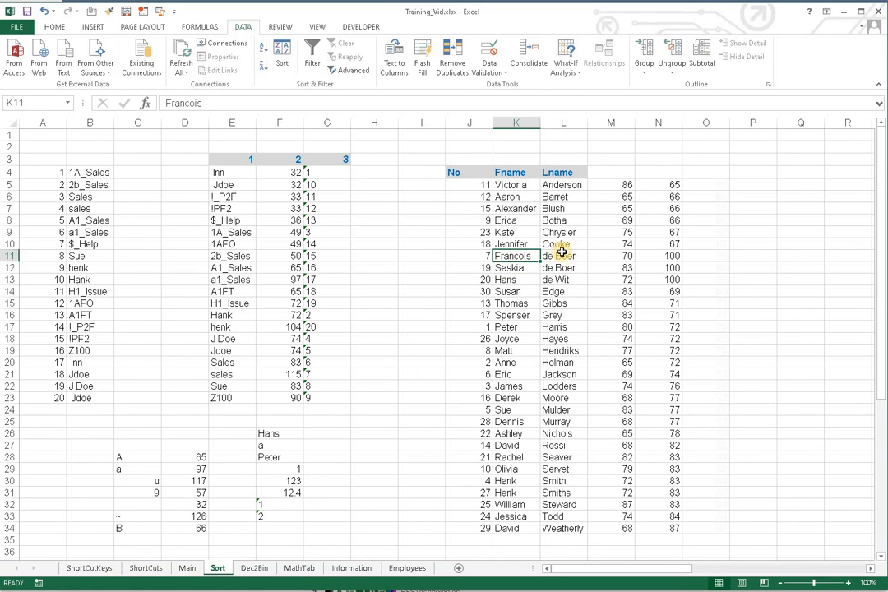
key(Return)
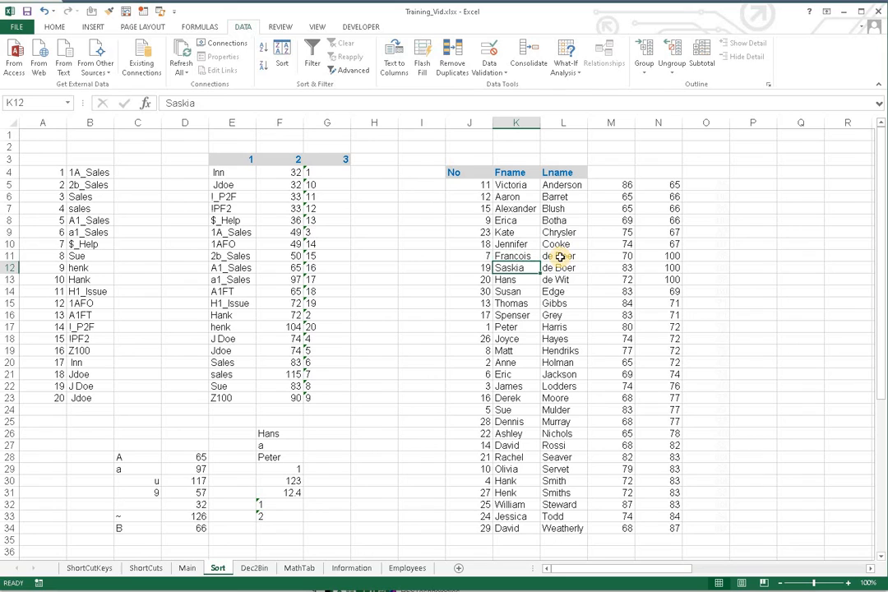
click(564, 339)
drag(563, 328, 564, 364)
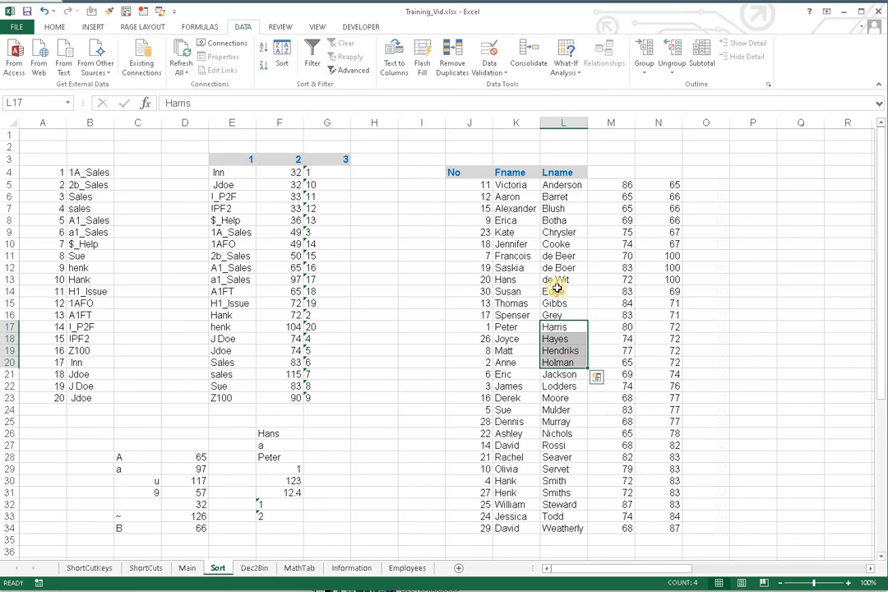
Review the Lname and Fname sort levels defined for the name table without applying the sort again
drag(564, 260, 585, 279)
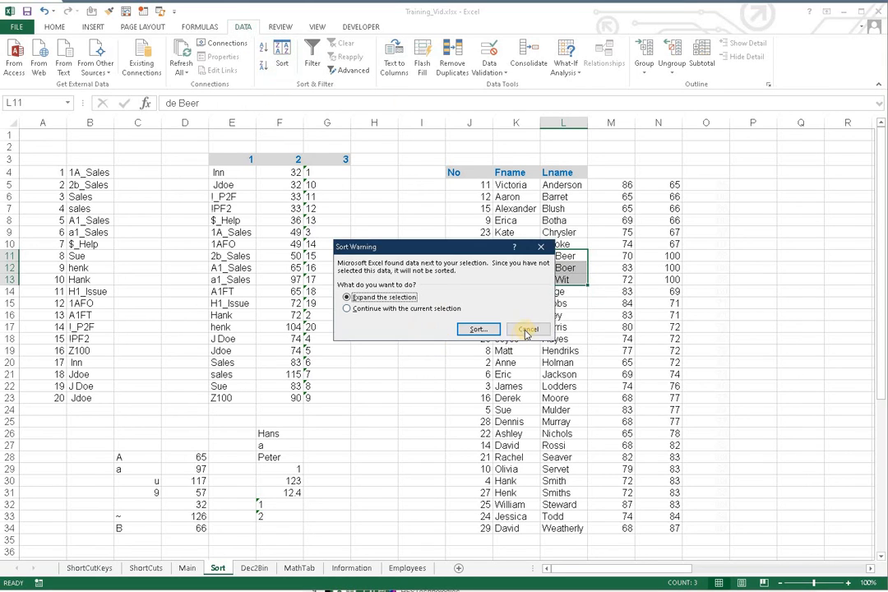
click(527, 331)
click(508, 211)
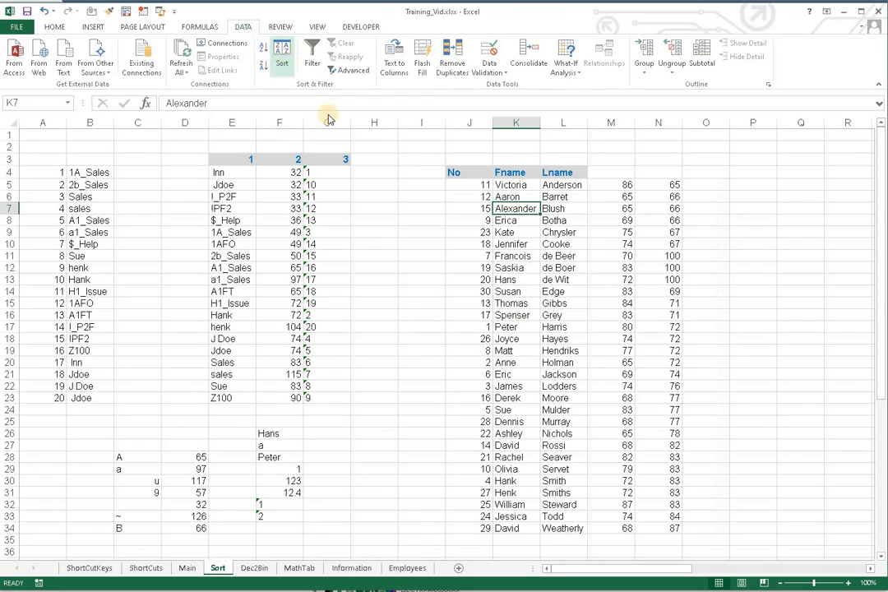
click(282, 57)
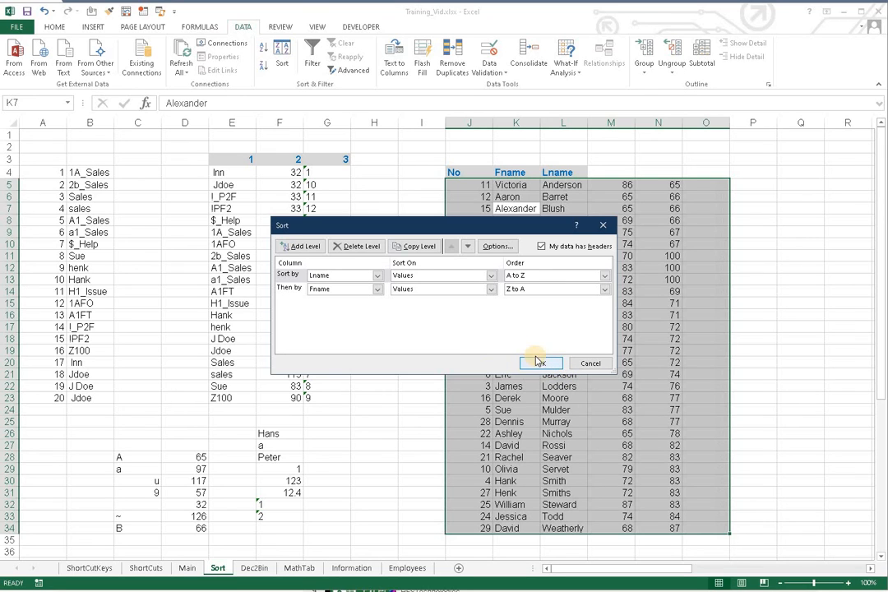
click(590, 363)
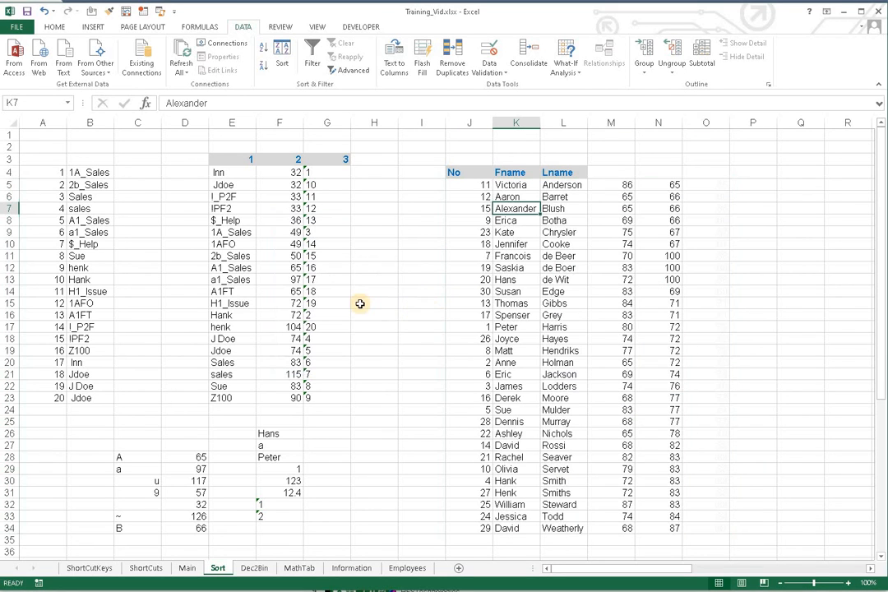